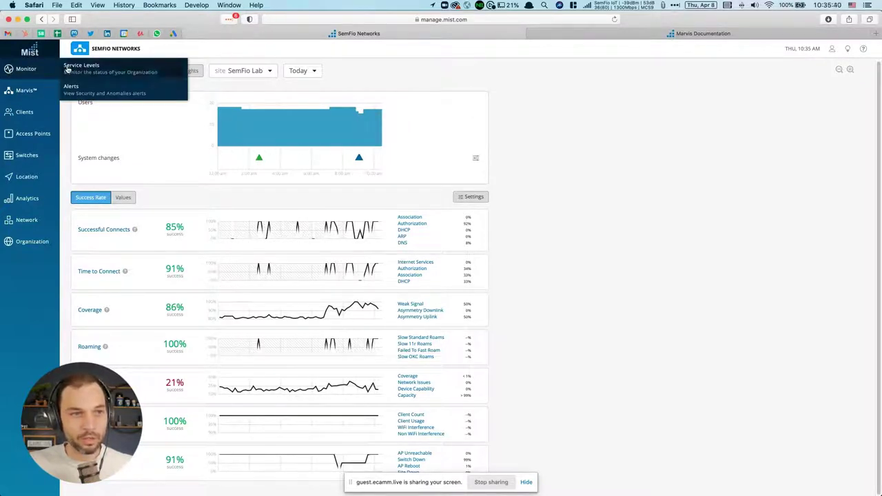
- Compare wireless service levels across the entire organization, and open the SemFio Lab site's metrics to check its system changes
{"action": "left_click", "coordinate": [38, 73]}
{"action": "mouse_move", "coordinate": [40, 71]}
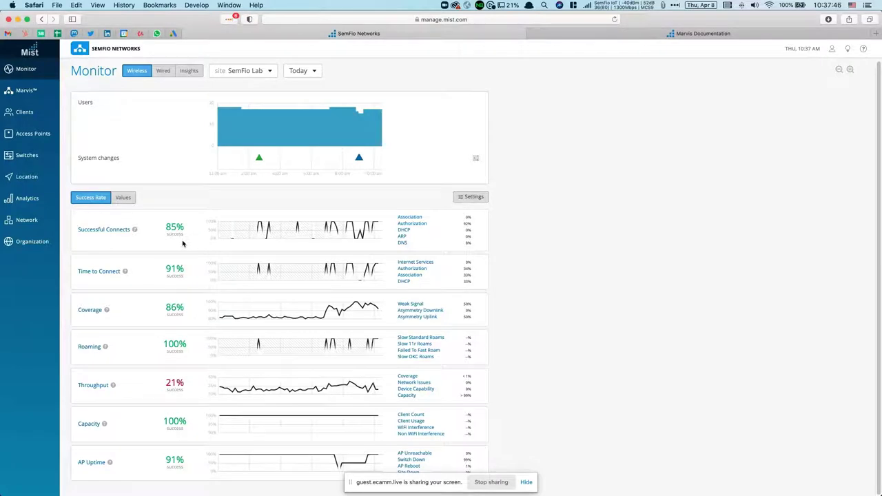
{"action": "left_click", "coordinate": [267, 72]}
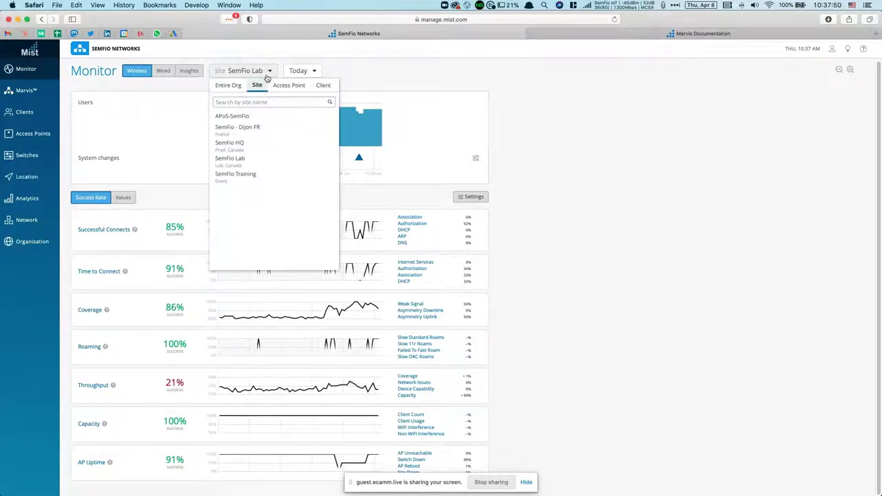
{"action": "left_click", "coordinate": [237, 87]}
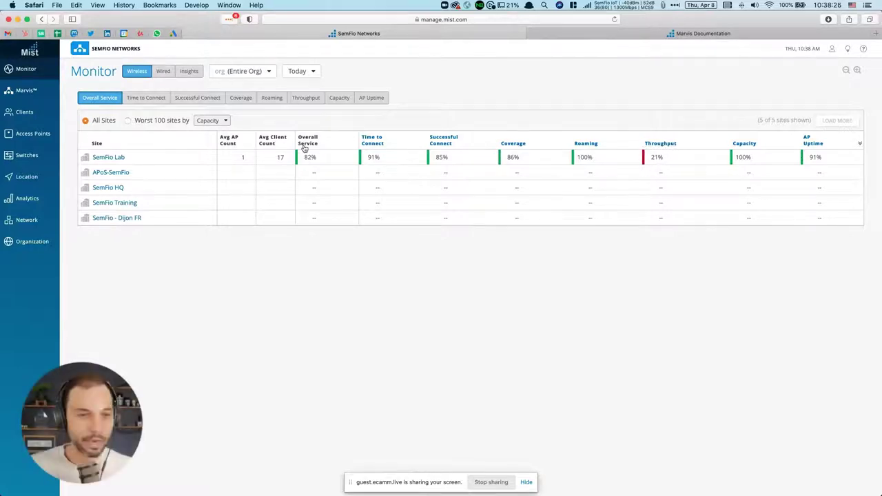
{"action": "left_click", "coordinate": [120, 157]}
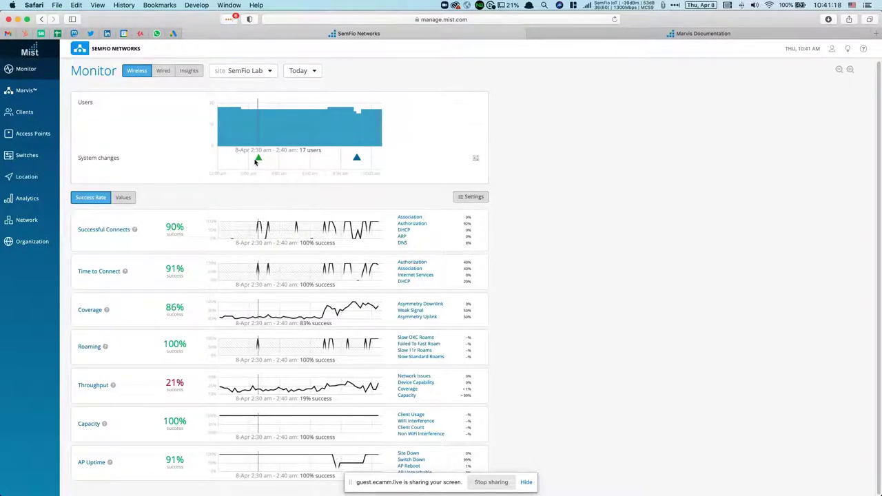
{"action": "mouse_move", "coordinate": [258, 160]}
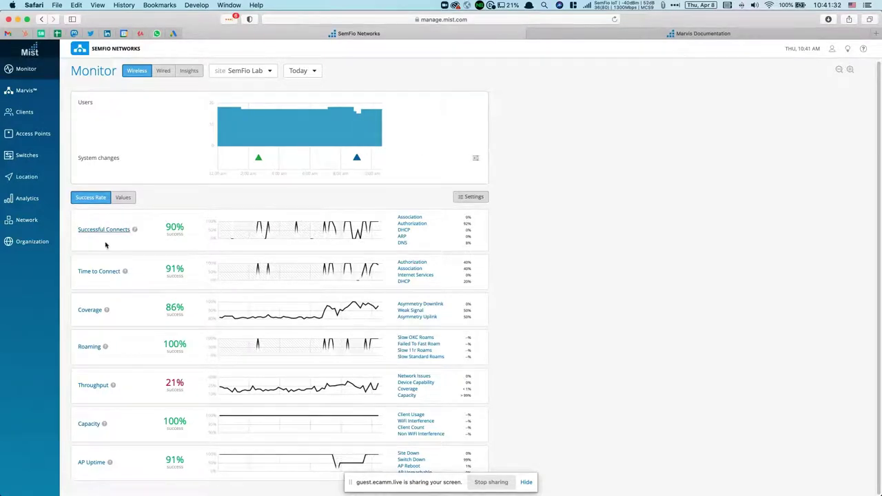
- Customize the Throughput service level by setting its goal to 50 Mbps and accept the threshold change
{"action": "left_click", "coordinate": [470, 197]}
{"action": "scroll", "coordinate": [319, 197], "scroll_direction": "down", "scroll_amount": 2}
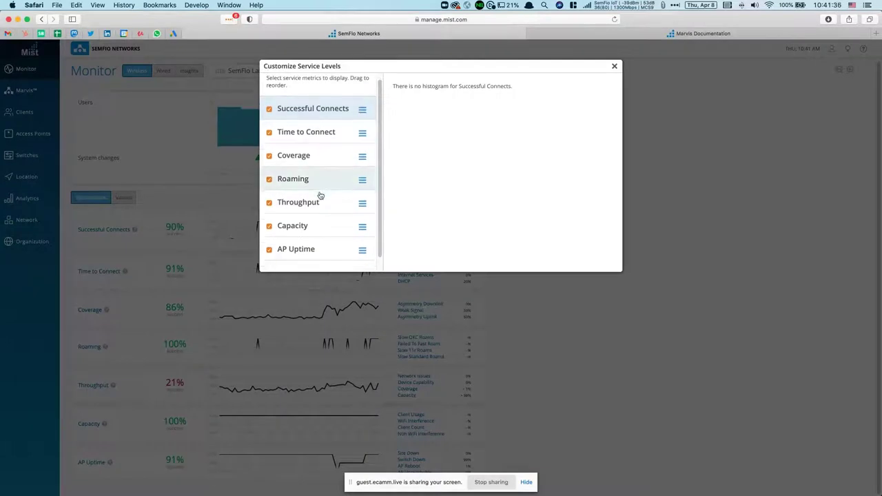
{"action": "left_click", "coordinate": [313, 199]}
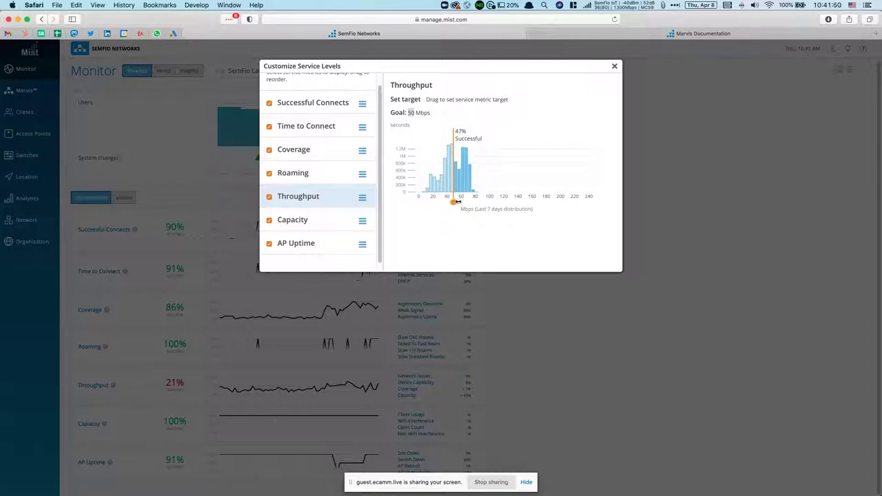
{"action": "mouse_move", "coordinate": [453, 201]}
{"action": "left_mouse_down"}
{"action": "mouse_move", "coordinate": [475, 198]}
{"action": "mouse_move", "coordinate": [452, 201]}
{"action": "left_mouse_up"}
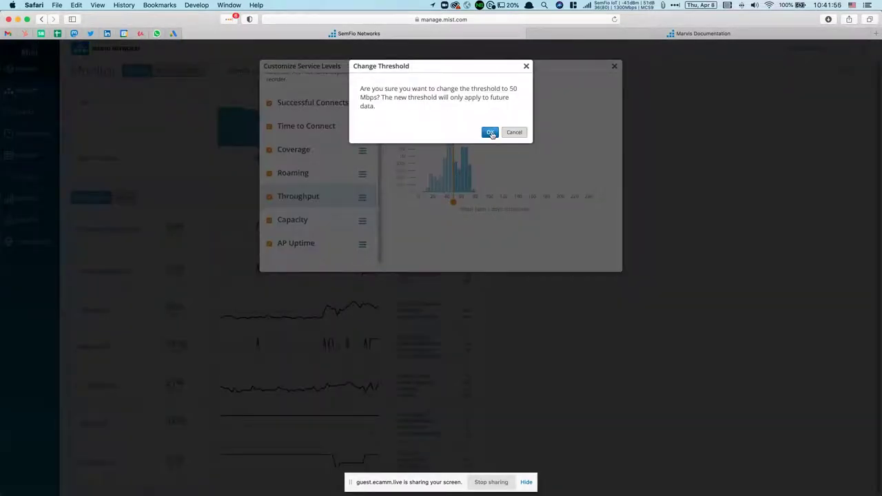
{"action": "left_click", "coordinate": [490, 132]}
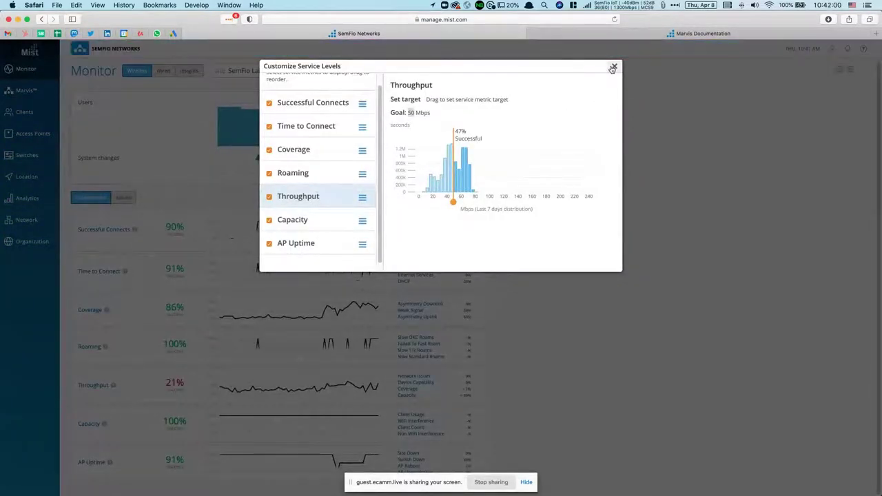
- Review the service level goals for Time to Connect and Coverage, and leave the customization settings
{"action": "left_click", "coordinate": [330, 134]}
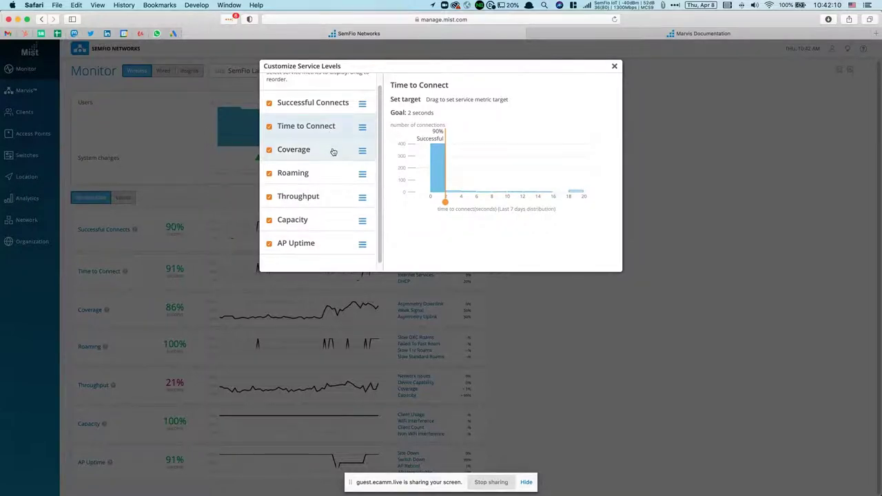
{"action": "left_click", "coordinate": [331, 149]}
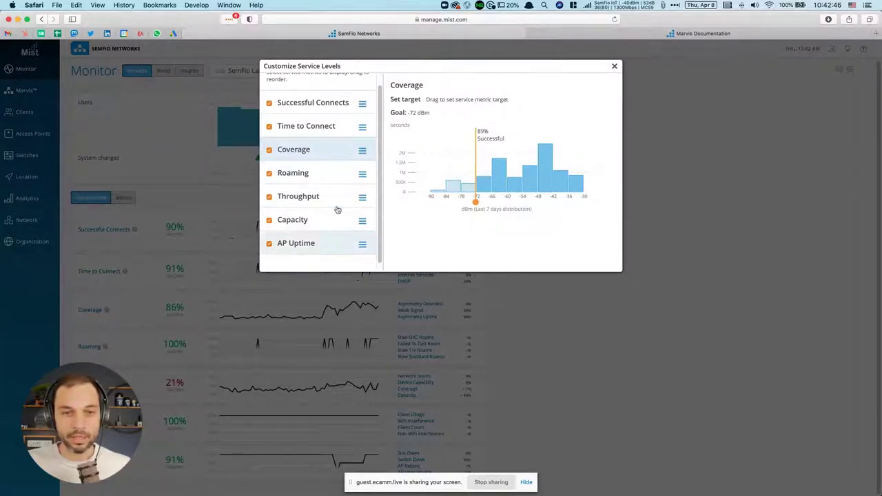
{"action": "left_click", "coordinate": [614, 68]}
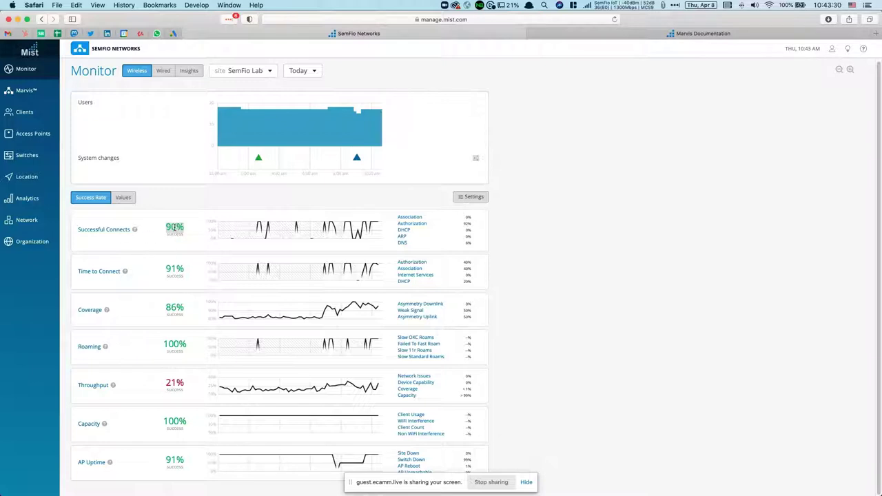
- Examine the Successful Connects classifiers and drill down to the Authorization failures in the root cause analysis
{"action": "left_click", "coordinate": [180, 233]}
{"action": "mouse_move", "coordinate": [403, 224]}
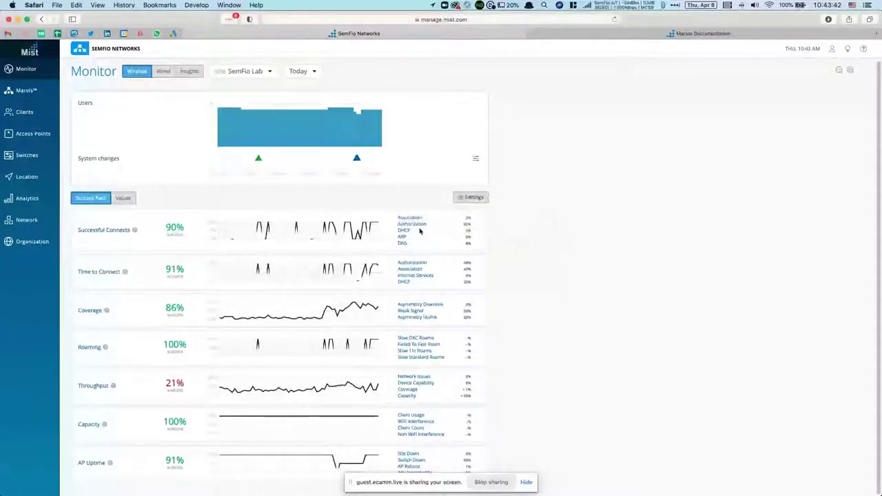
{"action": "key", "text": "super+plus"}
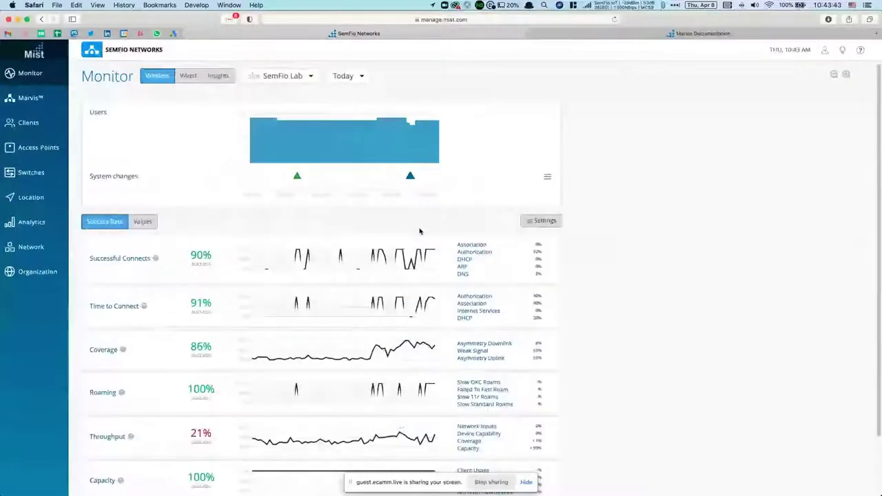
{"action": "key", "text": "super+plus"}
{"action": "mouse_move", "coordinate": [523, 266]}
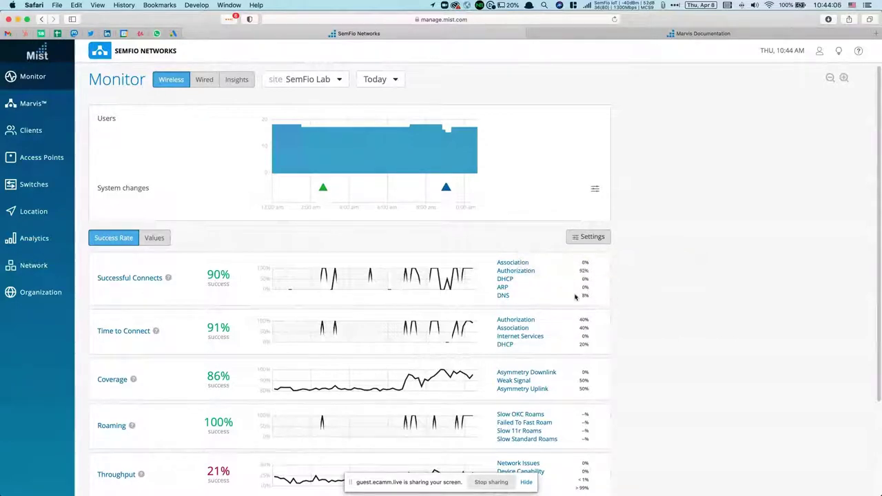
{"action": "mouse_move", "coordinate": [505, 300]}
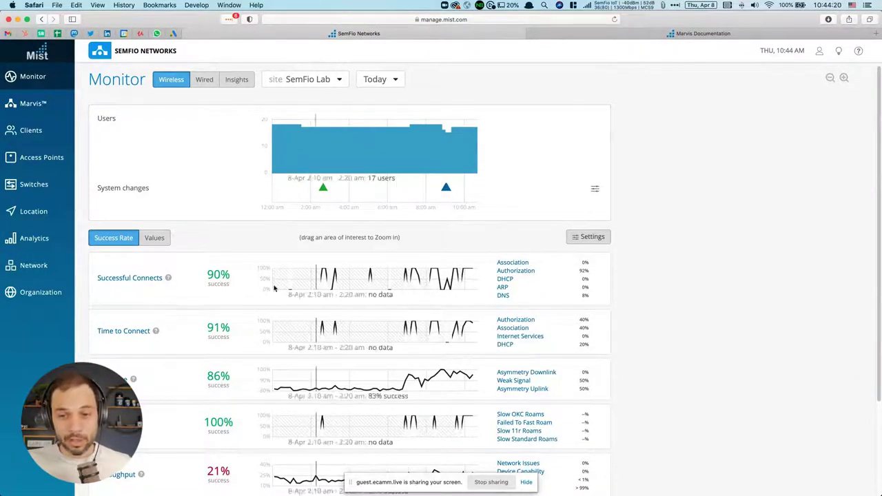
{"action": "left_click", "coordinate": [131, 278]}
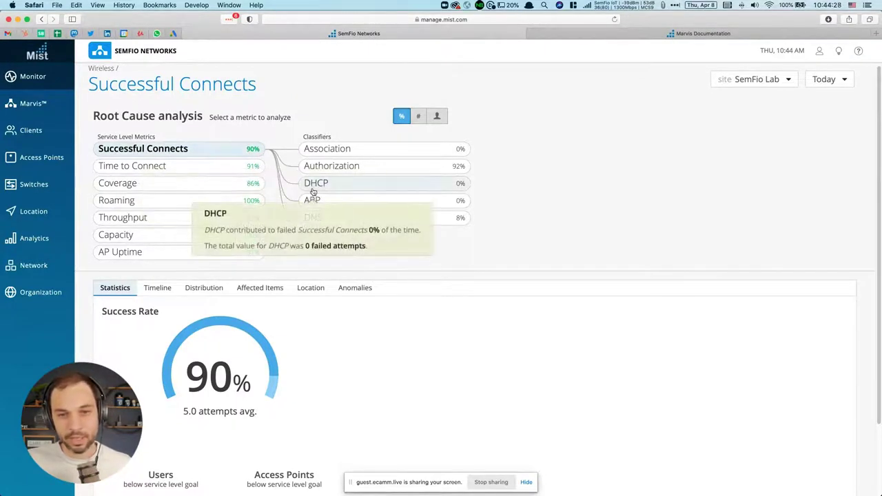
{"action": "mouse_move", "coordinate": [331, 169]}
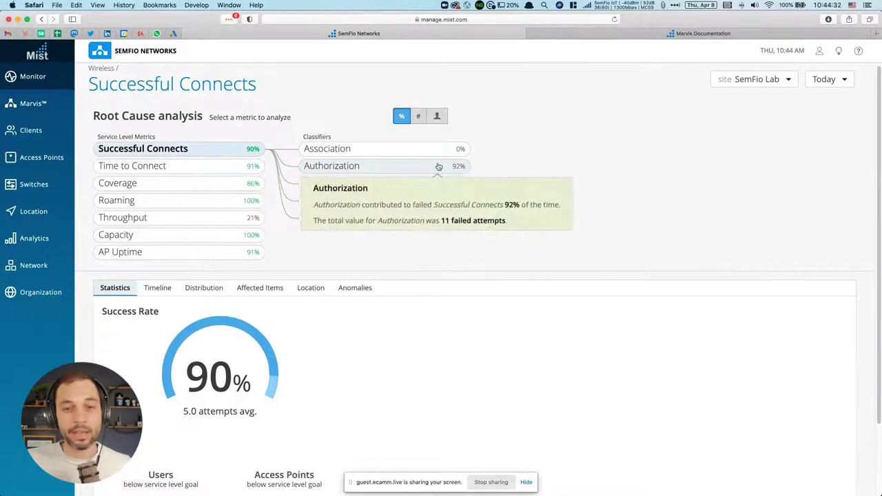
{"action": "left_click", "coordinate": [337, 166]}
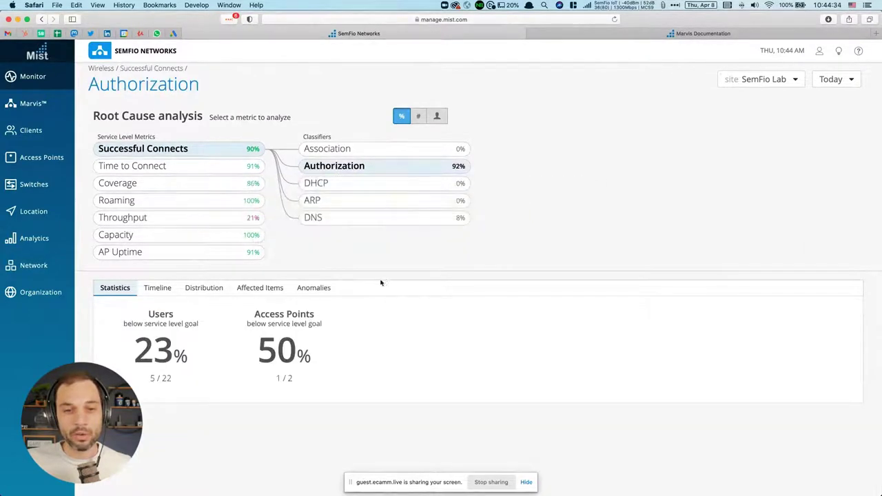
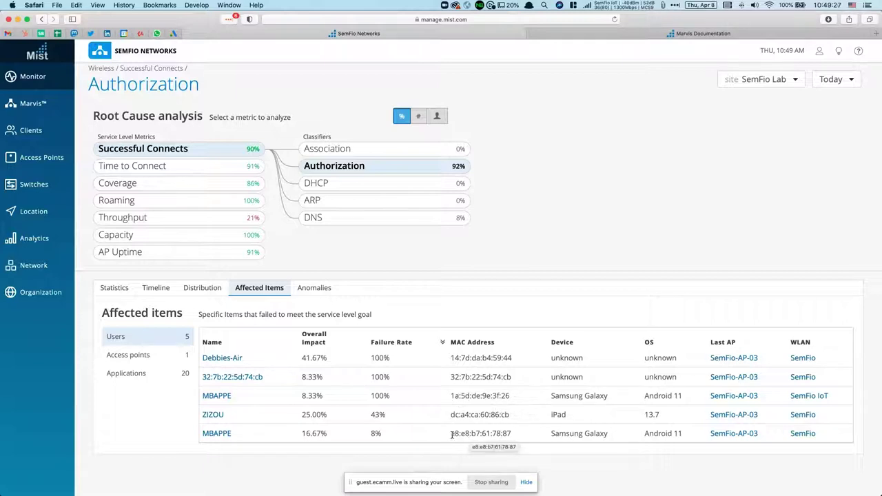
- Examine the items affected by Authorization failures: the Samsung Galaxy clients' MAC addresses, access points, applications and users
{"action": "left_click_drag", "start_coordinate": [451, 434], "coordinate": [512, 435]}
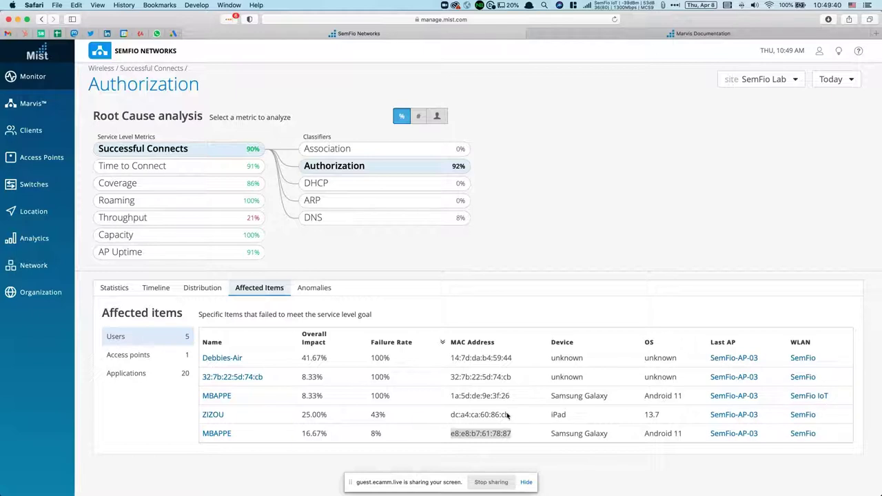
{"action": "left_click_drag", "start_coordinate": [451, 396], "coordinate": [506, 398]}
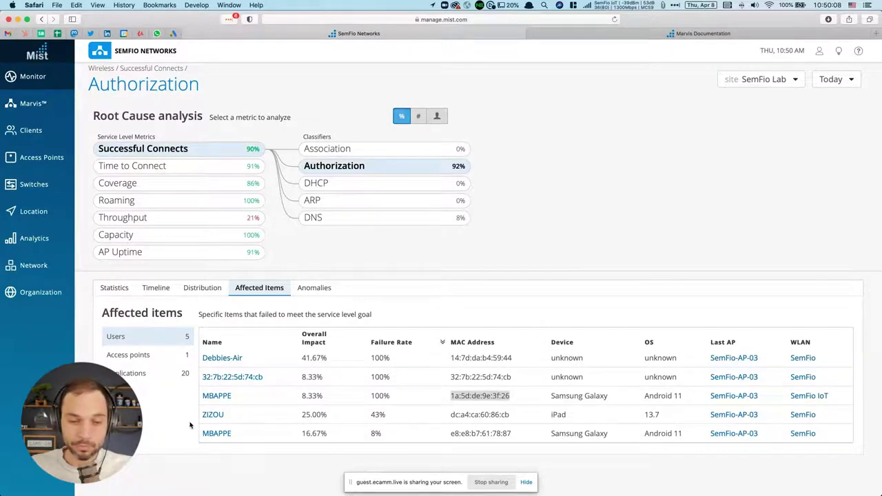
{"action": "left_click", "coordinate": [128, 355]}
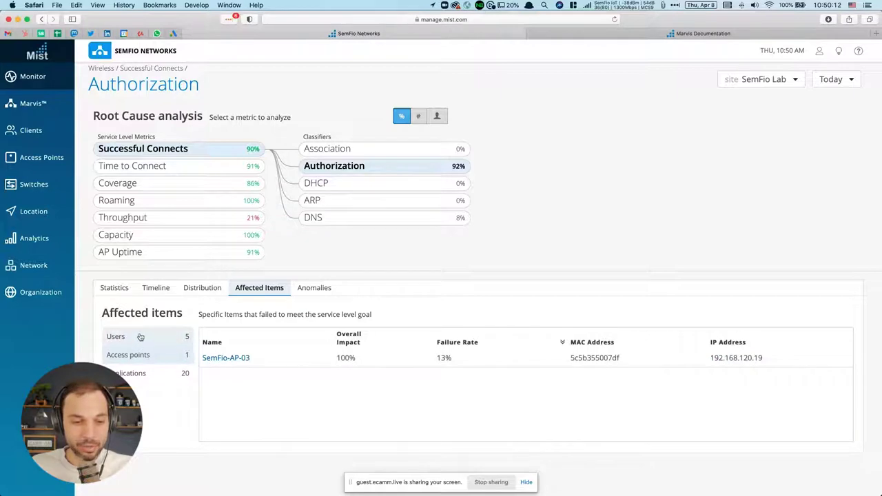
{"action": "left_click", "coordinate": [136, 373]}
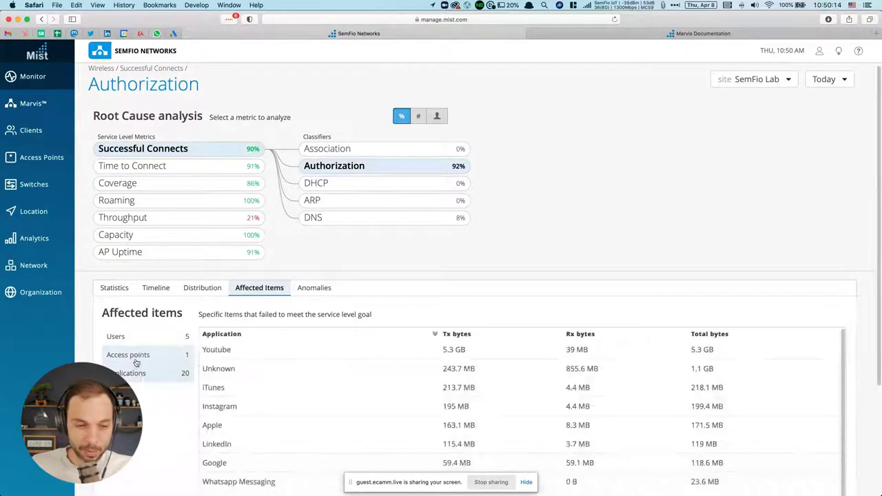
{"action": "left_click", "coordinate": [132, 355]}
{"action": "left_click", "coordinate": [133, 337]}
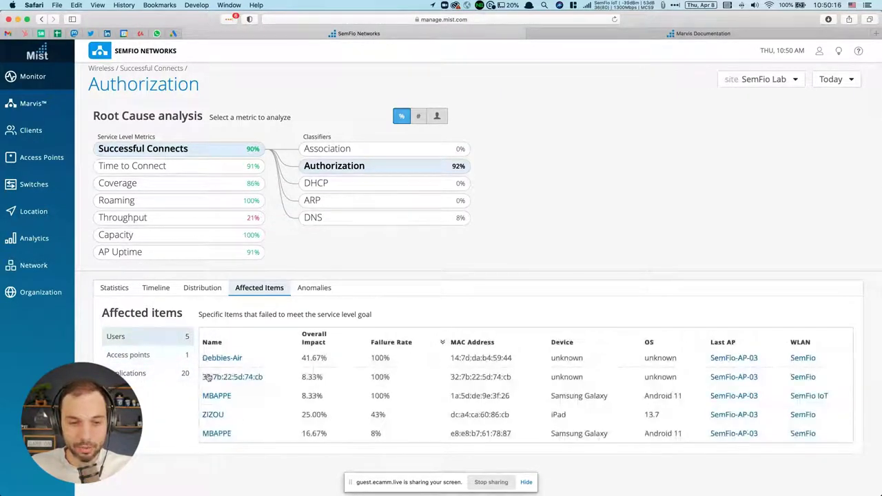
- Review the Authorization anomaly timeline and the failure distribution by WLAN, access point and wireless band
{"action": "left_click", "coordinate": [321, 289]}
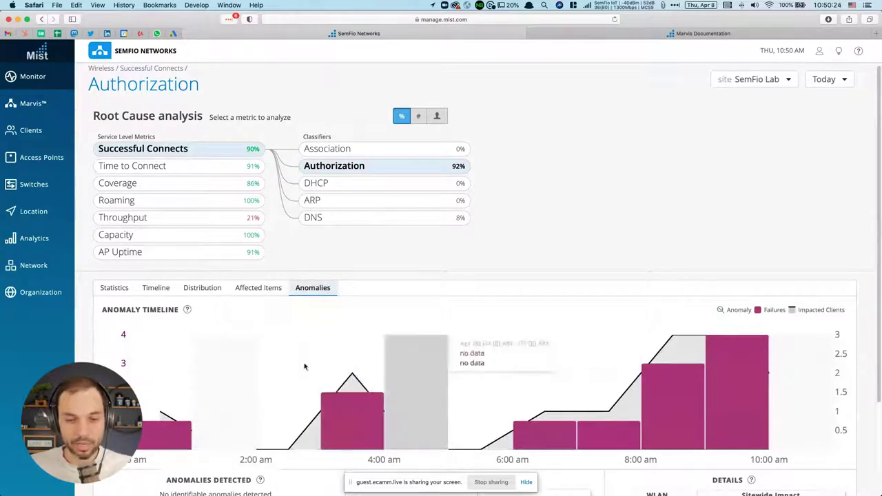
{"action": "left_click", "coordinate": [204, 290]}
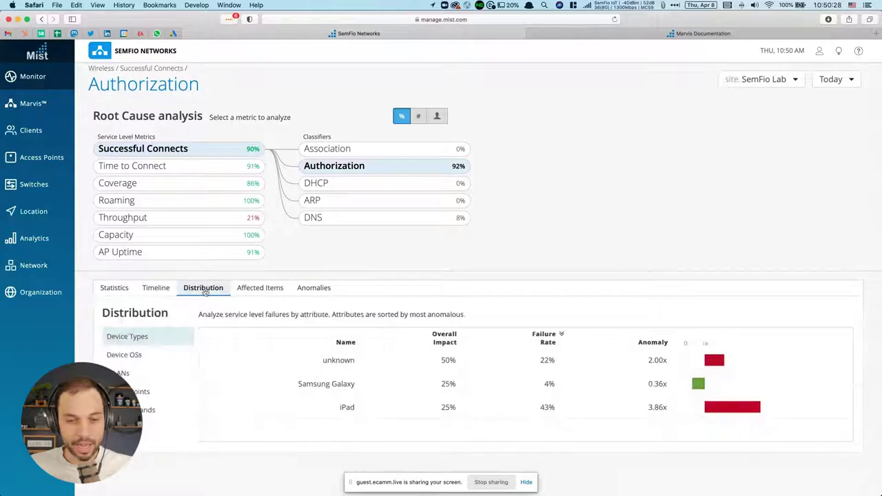
{"action": "left_click", "coordinate": [127, 376]}
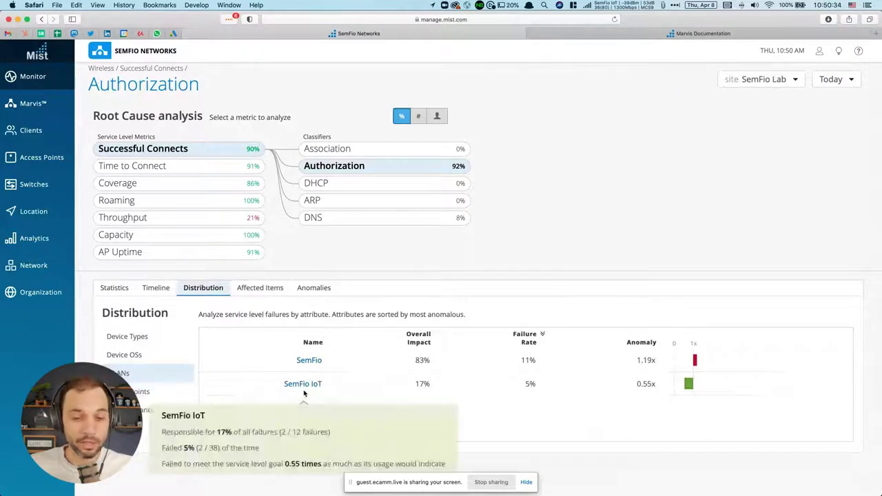
{"action": "left_click", "coordinate": [131, 391]}
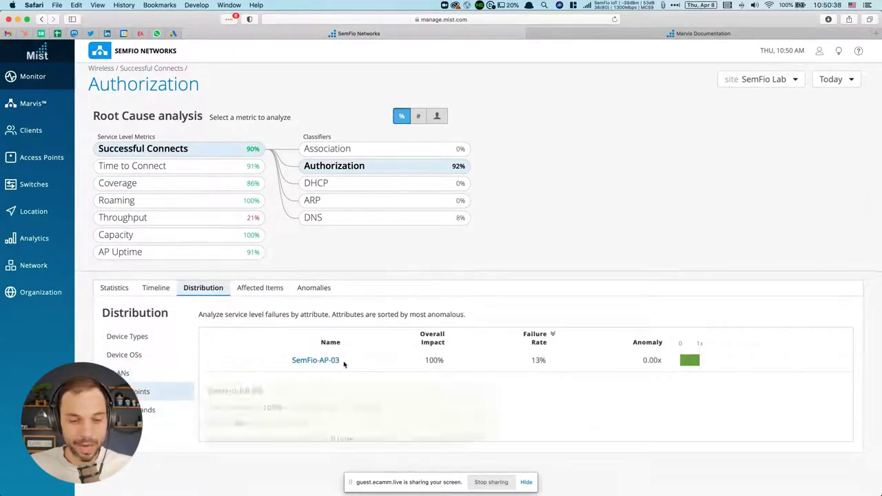
{"action": "left_click", "coordinate": [155, 412]}
{"action": "left_click", "coordinate": [163, 392]}
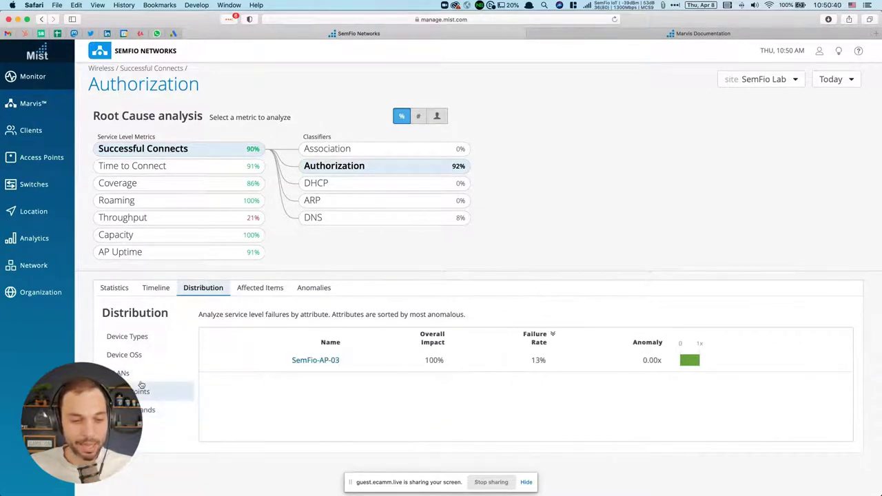
- Compare the Authorization failure distribution by device OS, device type and WLAN, checking the details for SemFio IoT
{"action": "left_click", "coordinate": [144, 376]}
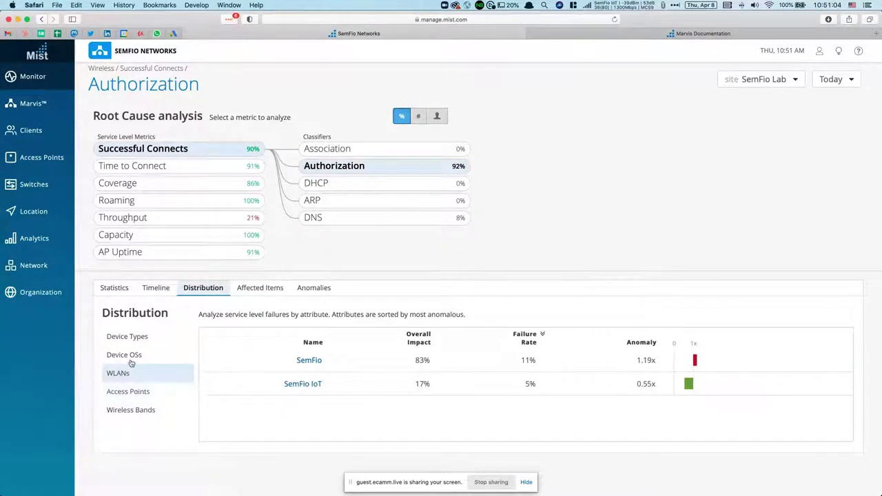
{"action": "left_click", "coordinate": [128, 356]}
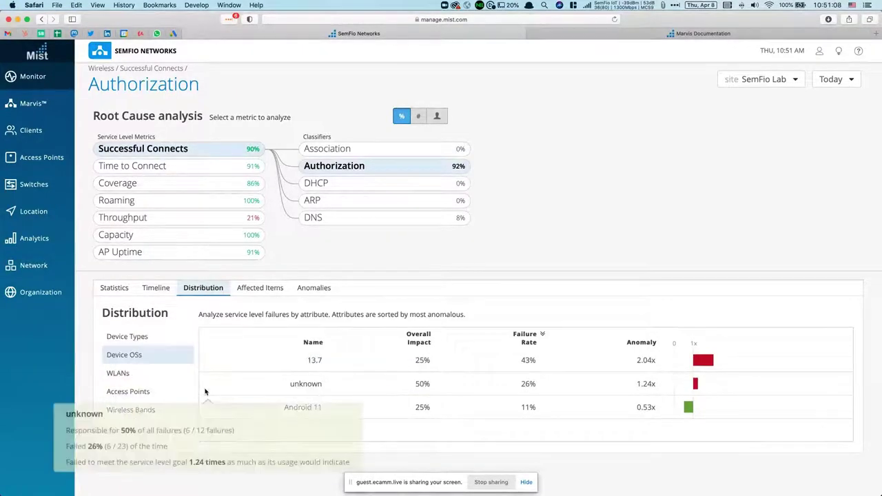
{"action": "left_click", "coordinate": [140, 338]}
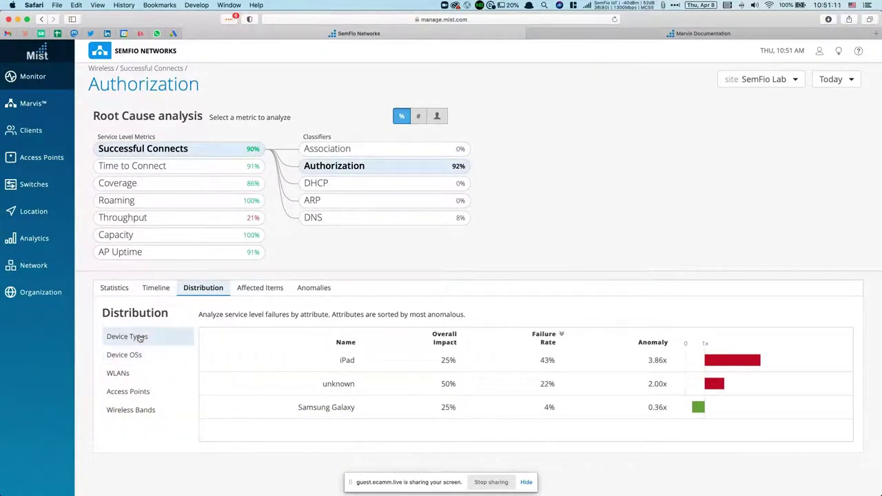
{"action": "left_click", "coordinate": [137, 376]}
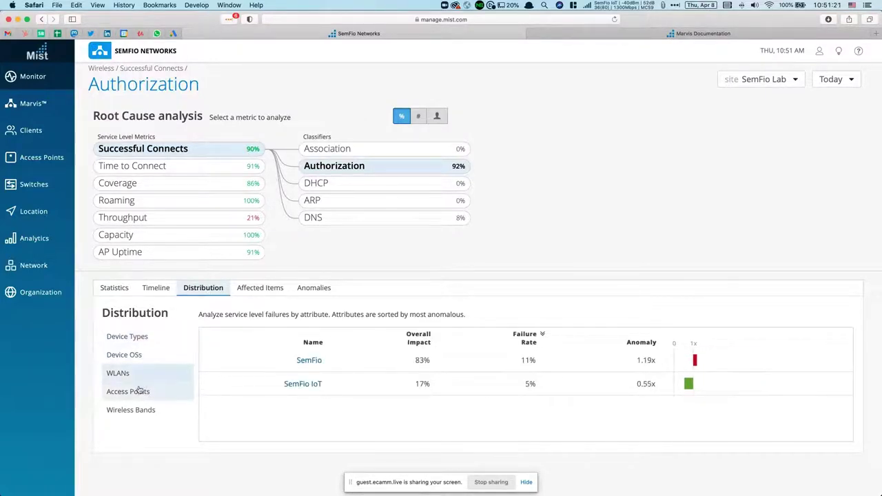
{"action": "mouse_move", "coordinate": [317, 383]}
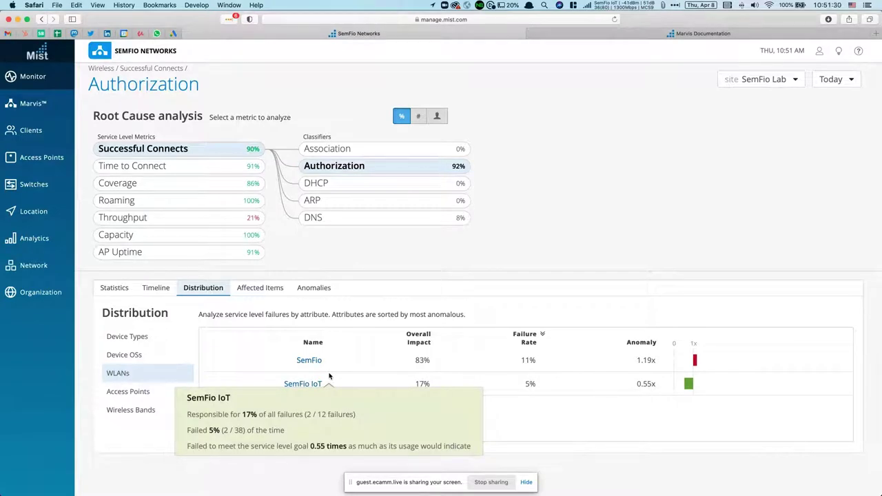
- Open the affected Samsung Galaxy client on the SemFio IoT WLAN and read its Successful Connects root cause summary
{"action": "mouse_move", "coordinate": [319, 361]}
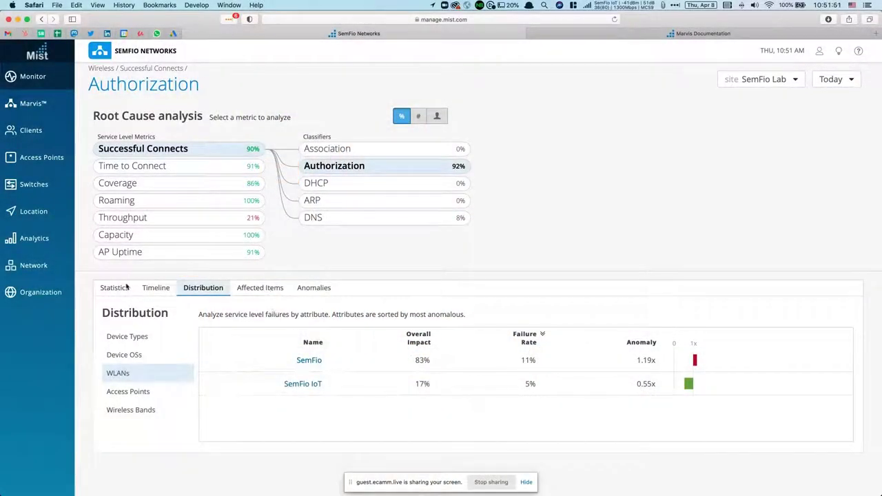
{"action": "mouse_move", "coordinate": [339, 174]}
{"action": "left_click", "coordinate": [248, 289]}
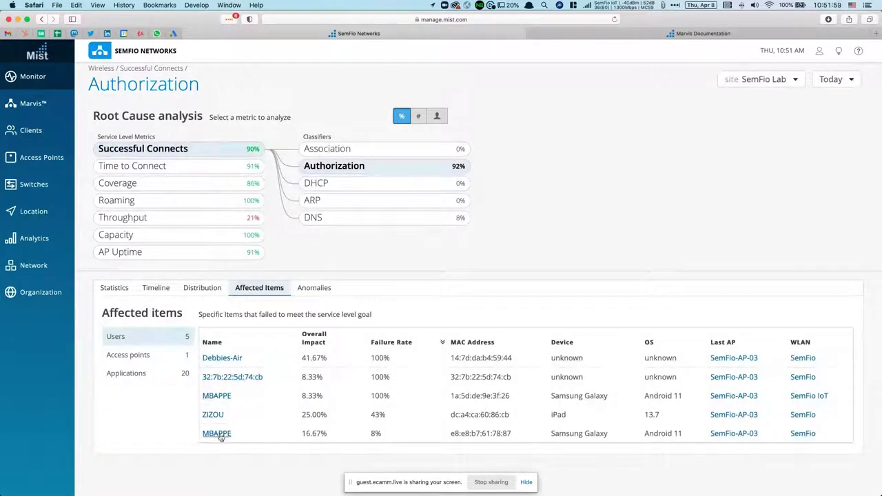
{"action": "left_click", "coordinate": [215, 396]}
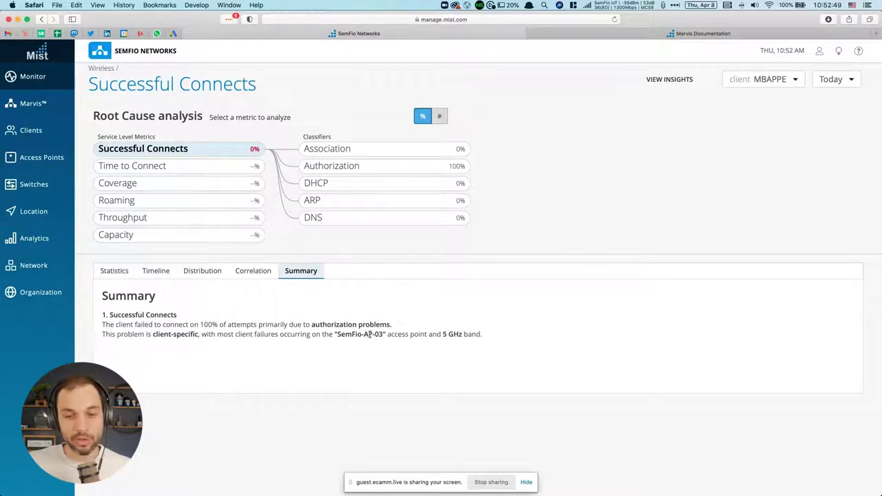
{"action": "left_click_drag", "start_coordinate": [384, 334], "coordinate": [338, 334]}
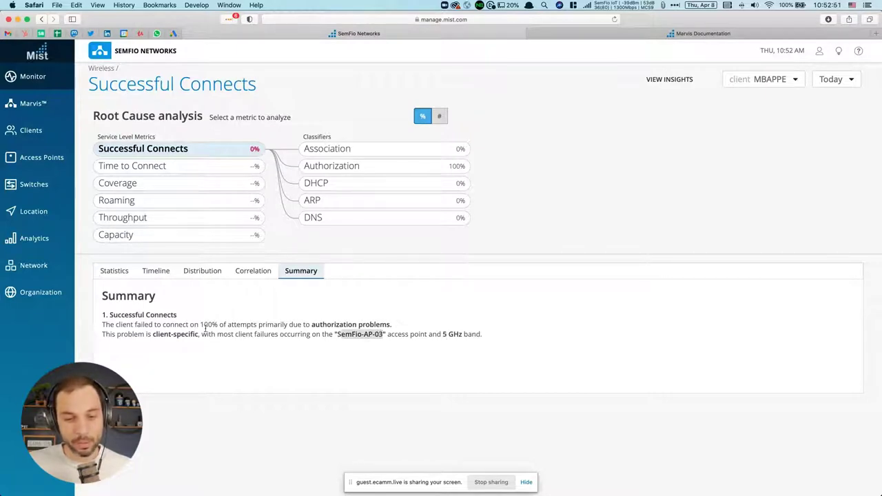
{"action": "left_click_drag", "start_coordinate": [198, 334], "coordinate": [153, 335]}
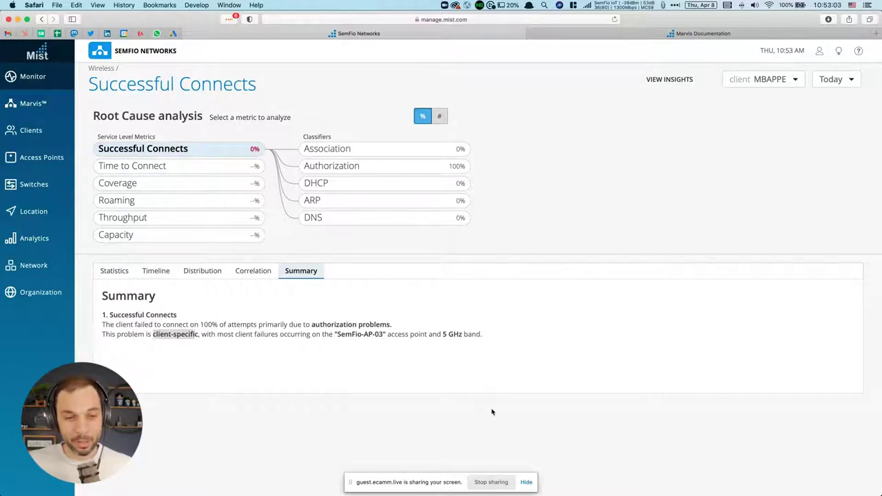
- Open the client's insights and review its activity timeline and client events
{"action": "left_click", "coordinate": [668, 80]}
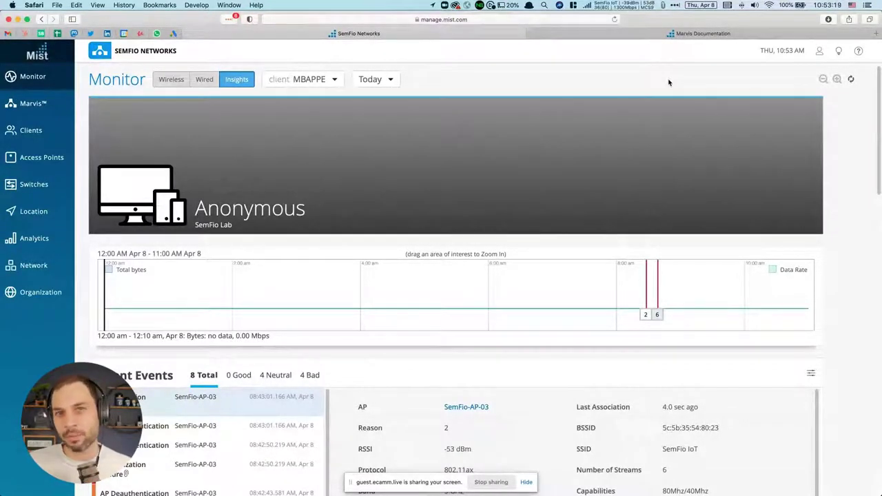
{"action": "scroll", "coordinate": [608, 99], "scroll_direction": "down", "scroll_amount": 2}
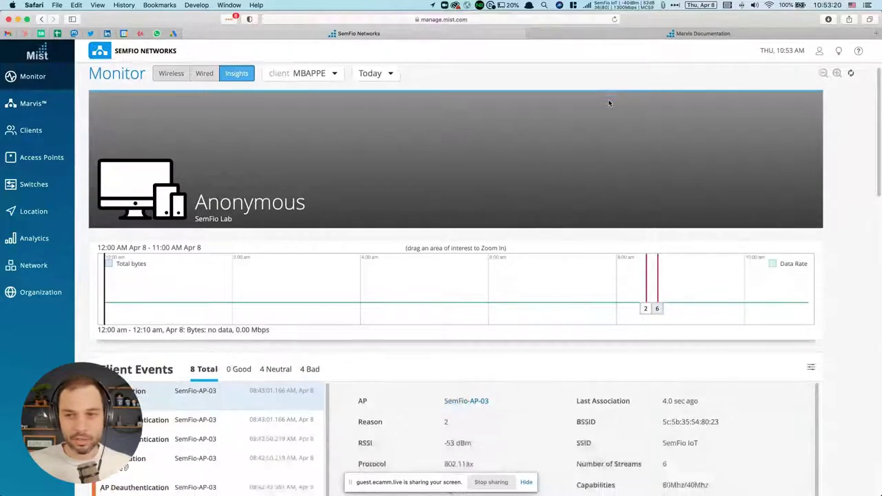
{"action": "mouse_move", "coordinate": [4, 255]}
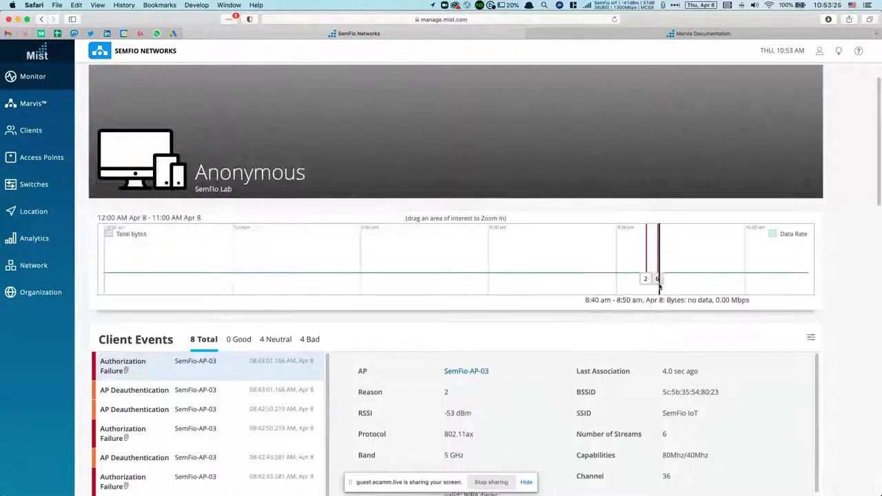
{"action": "scroll", "coordinate": [655, 354], "scroll_direction": "down", "scroll_amount": 1}
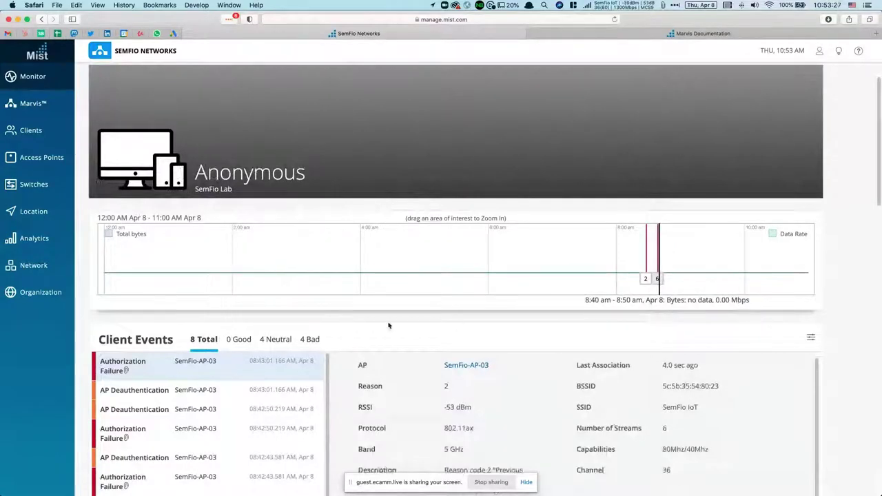
{"action": "scroll", "coordinate": [372, 322], "scroll_direction": "down", "scroll_amount": 2}
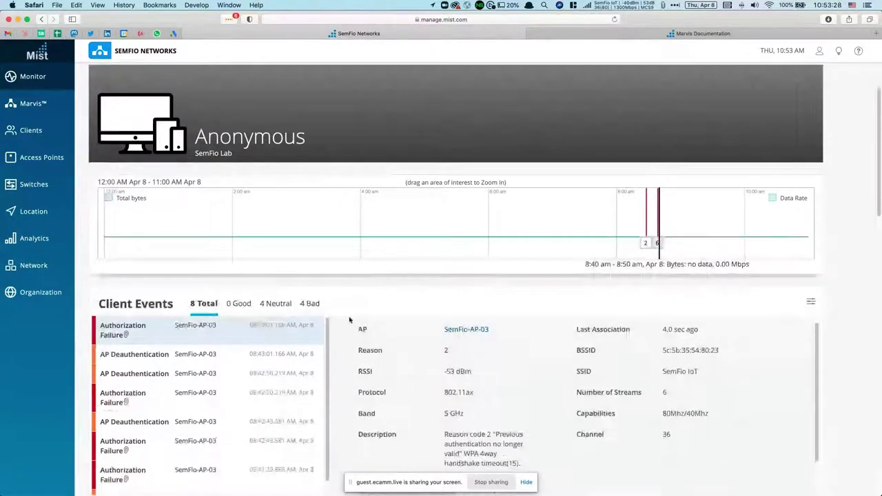
{"action": "scroll", "coordinate": [349, 320], "scroll_direction": "down", "scroll_amount": 5}
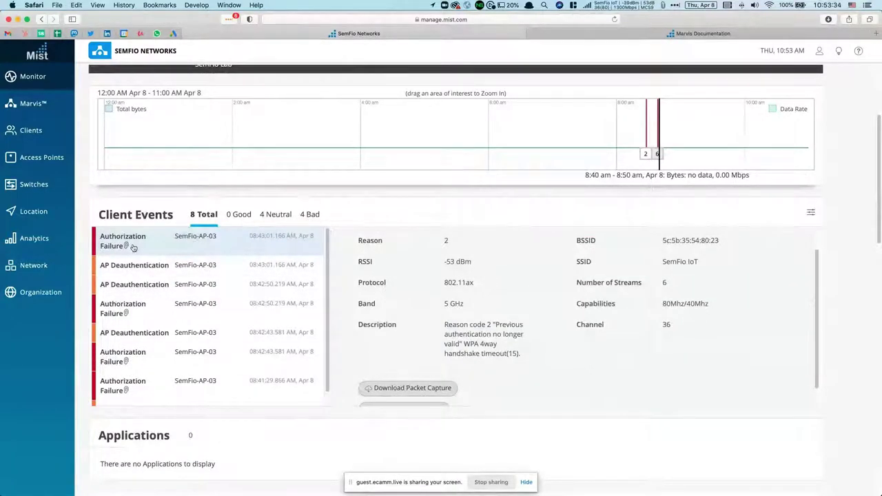
- Compare the details of the client's successive Authorization Failure events
{"action": "left_click", "coordinate": [138, 353]}
{"action": "scroll", "coordinate": [138, 344], "scroll_direction": "down", "scroll_amount": 1}
{"action": "left_click", "coordinate": [138, 308]}
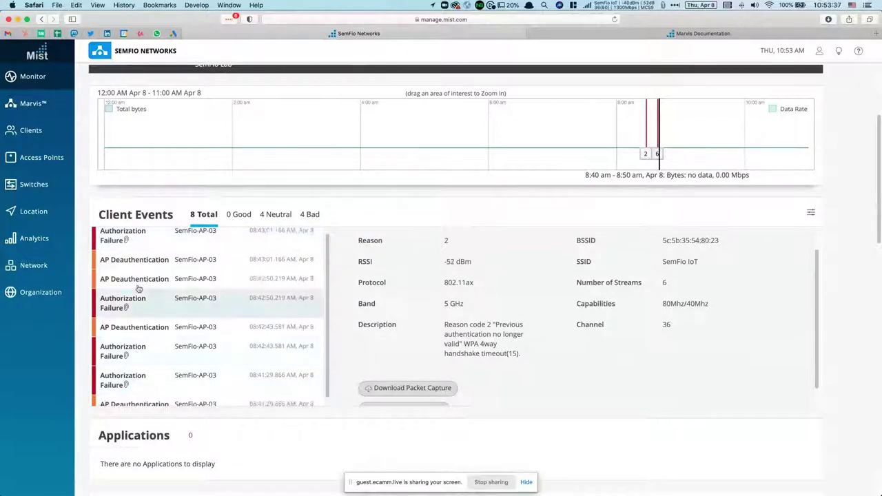
{"action": "scroll", "coordinate": [153, 304], "scroll_direction": "up", "scroll_amount": 3}
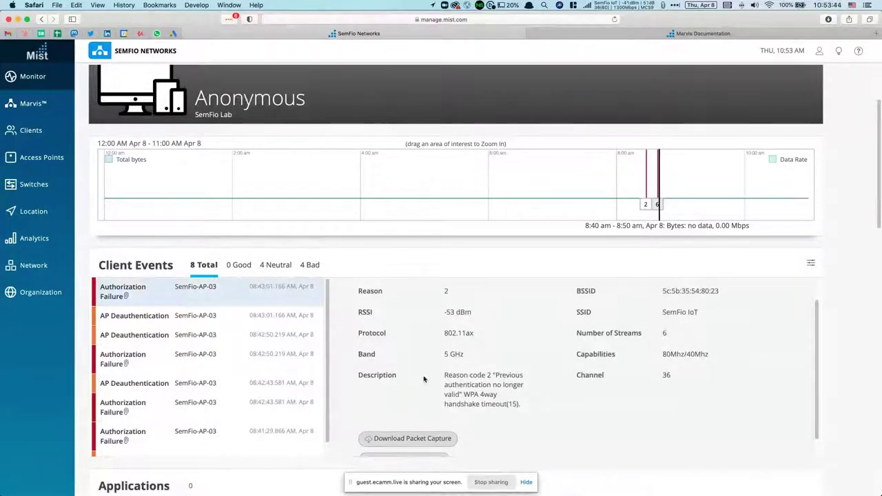
{"action": "scroll", "coordinate": [445, 376], "scroll_direction": "down", "scroll_amount": 1}
{"action": "scroll", "coordinate": [445, 376], "scroll_direction": "up", "scroll_amount": 2}
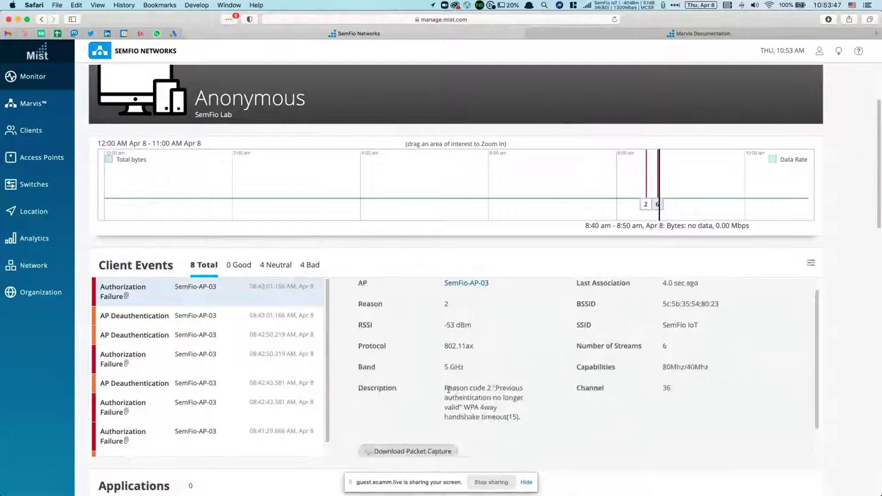
- Read the reason code description of the 08:43:01 Authorization Failure and check its packet capture options
{"action": "left_click_drag", "start_coordinate": [445, 388], "coordinate": [480, 407]}
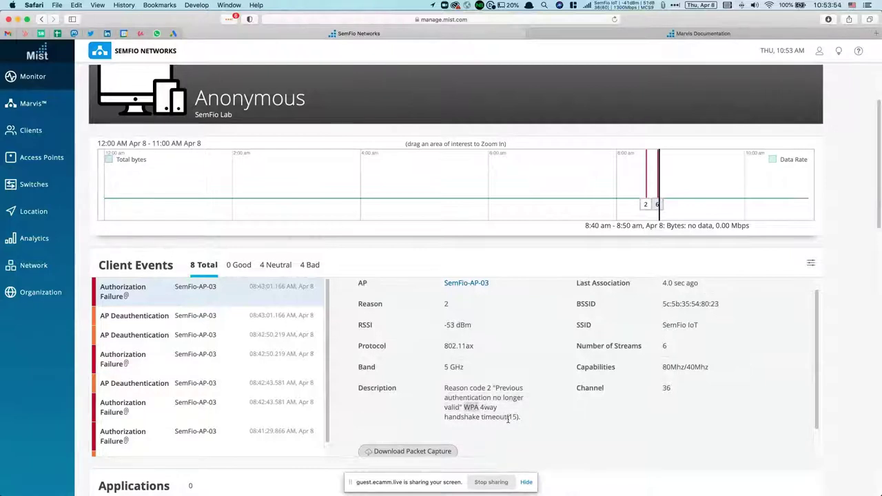
{"action": "scroll", "coordinate": [508, 413], "scroll_direction": "down", "scroll_amount": 1}
{"action": "scroll", "coordinate": [509, 414], "scroll_direction": "up", "scroll_amount": 3}
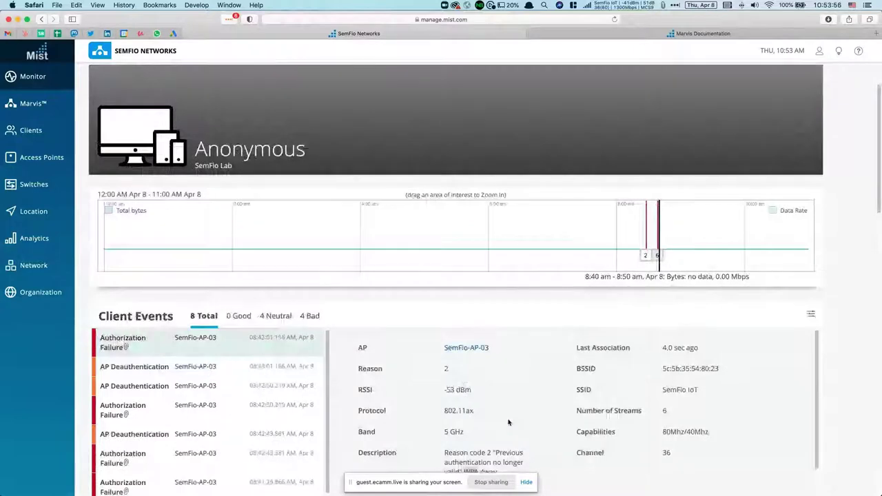
{"action": "scroll", "coordinate": [457, 389], "scroll_direction": "down", "scroll_amount": 2}
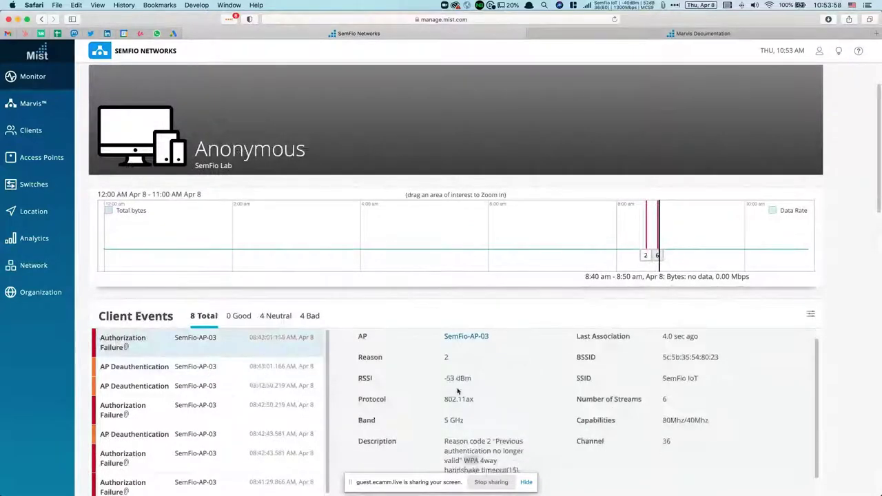
{"action": "scroll", "coordinate": [457, 389], "scroll_direction": "down", "scroll_amount": 4}
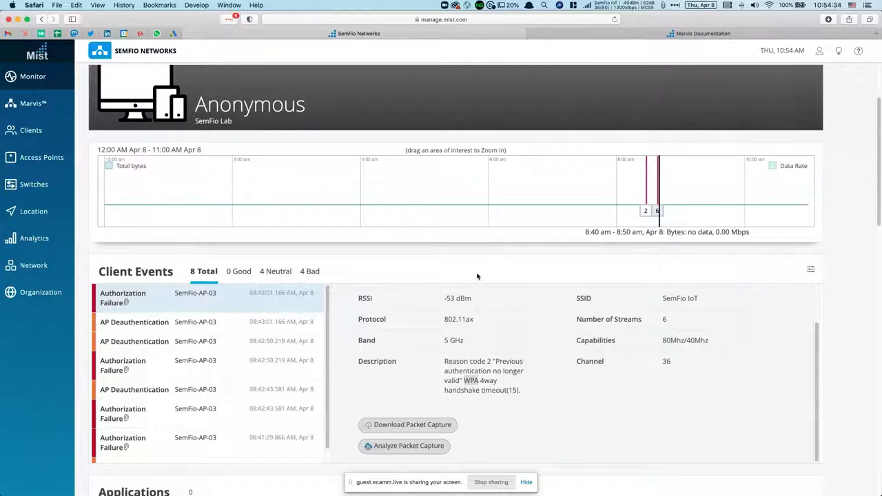
{"action": "left_click", "coordinate": [475, 404]}
{"action": "scroll", "coordinate": [441, 382], "scroll_direction": "down", "scroll_amount": 1}
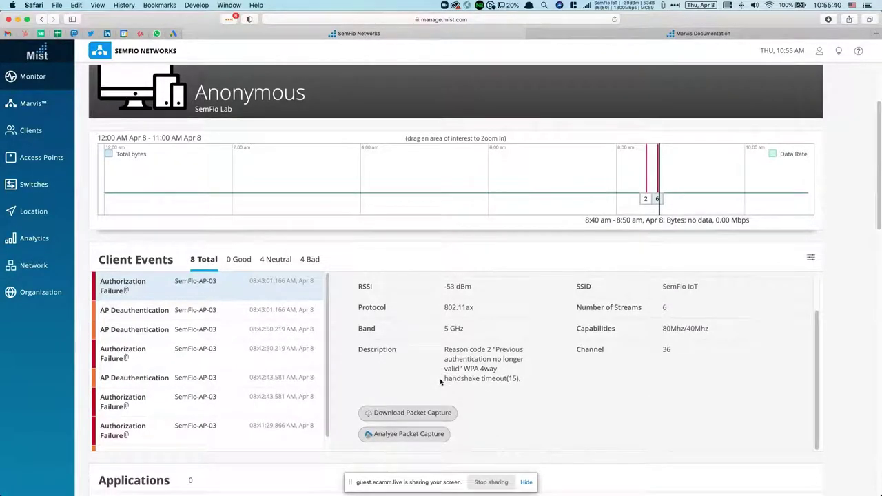
- Open the failure's packet capture for analysis in CloudShark and inspect the authentication and association frames
{"action": "left_click", "coordinate": [409, 435]}
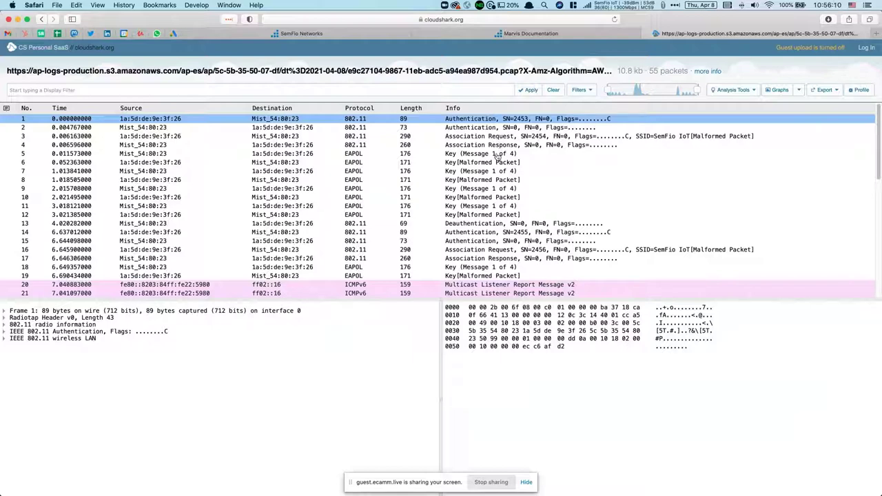
{"action": "left_click", "coordinate": [460, 129]}
{"action": "left_click", "coordinate": [462, 137]}
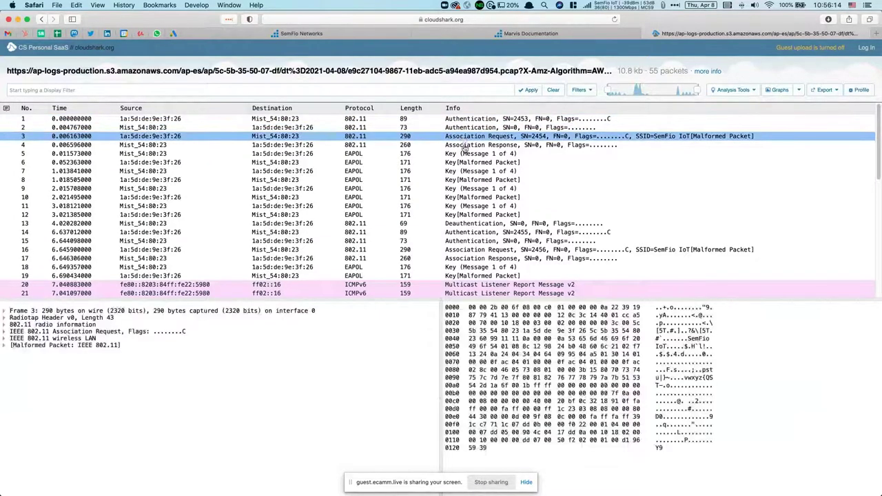
{"action": "left_click", "coordinate": [465, 146]}
- Inspect the repeated EAPOL Key (Message 1 of 4) frames and the connection retry that follows the deauthentication
{"action": "left_click", "coordinate": [466, 155]}
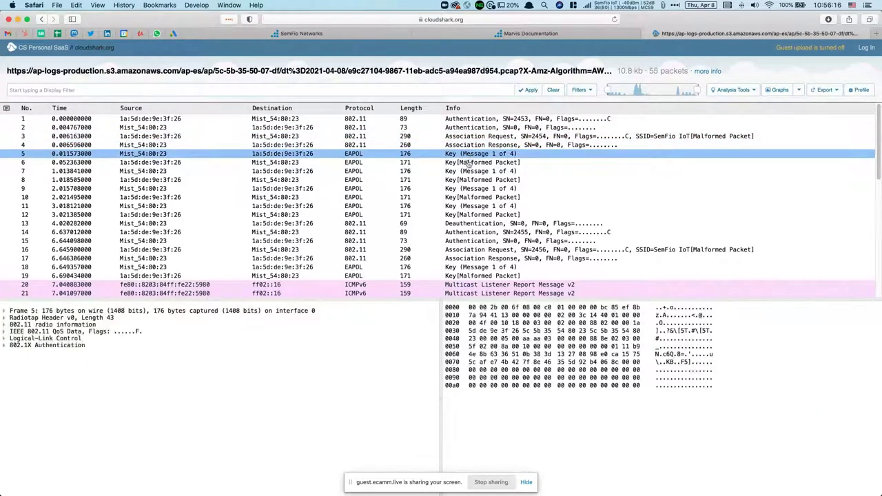
{"action": "left_click", "coordinate": [460, 173]}
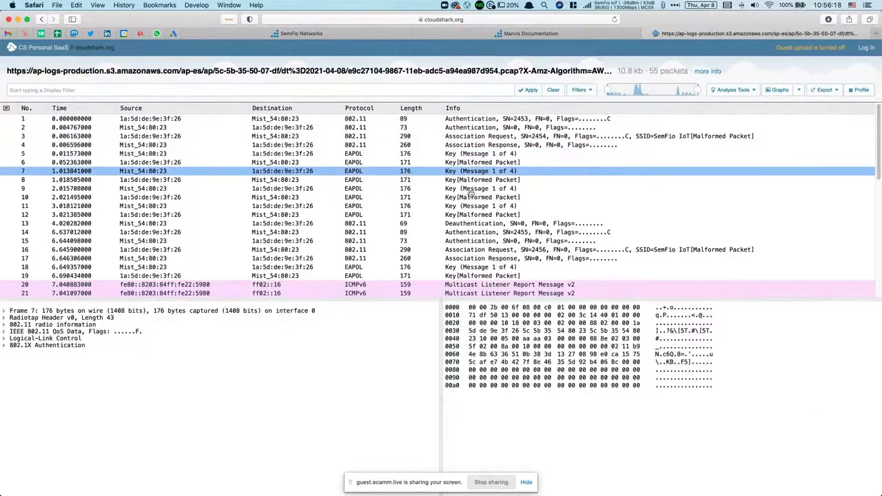
{"action": "left_click", "coordinate": [469, 189]}
{"action": "left_click", "coordinate": [482, 206]}
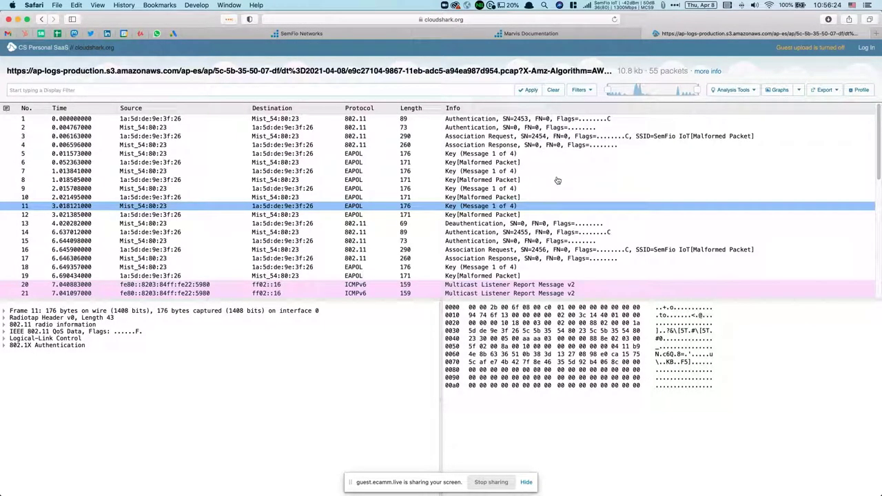
{"action": "scroll", "coordinate": [487, 237], "scroll_direction": "down", "scroll_amount": 5}
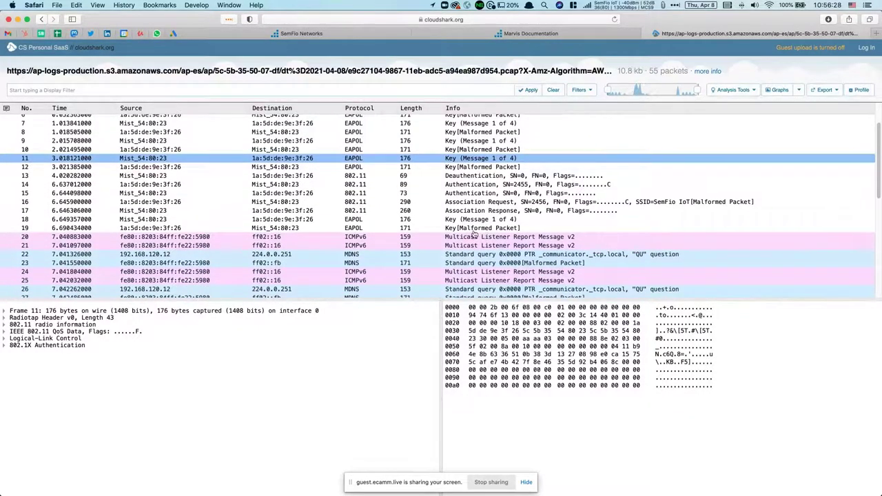
{"action": "scroll", "coordinate": [485, 233], "scroll_direction": "up", "scroll_amount": 5}
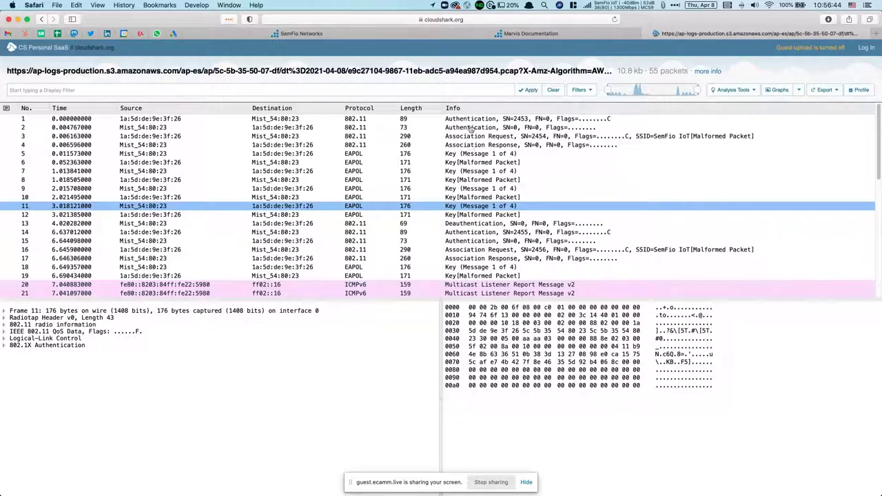
{"action": "left_click", "coordinate": [469, 155]}
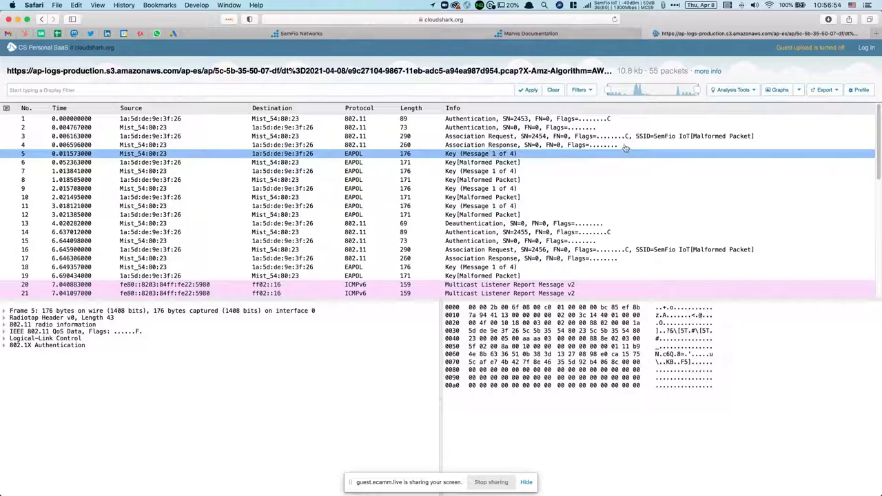
- Recheck the client event in Mist against the capture's four EAPOL Message 1 of 4 frames before the first deauthentication
{"action": "left_click", "coordinate": [501, 36]}
{"action": "left_click", "coordinate": [405, 34]}
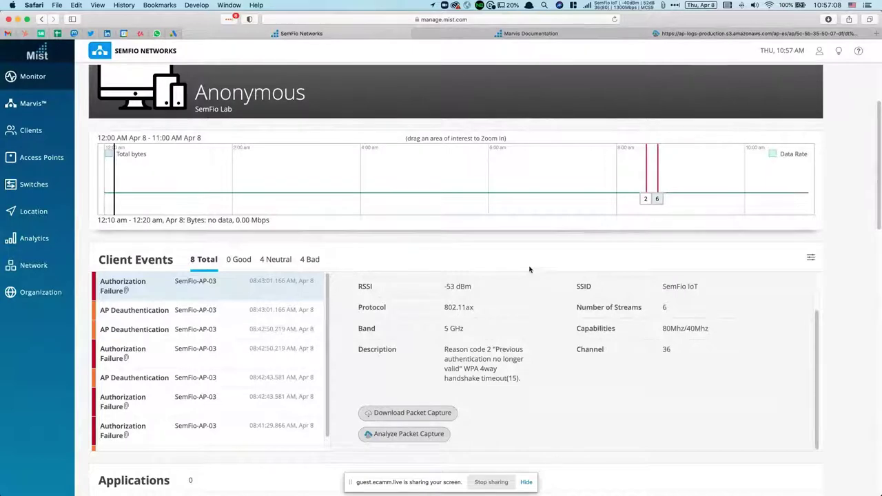
{"action": "left_click", "coordinate": [687, 34]}
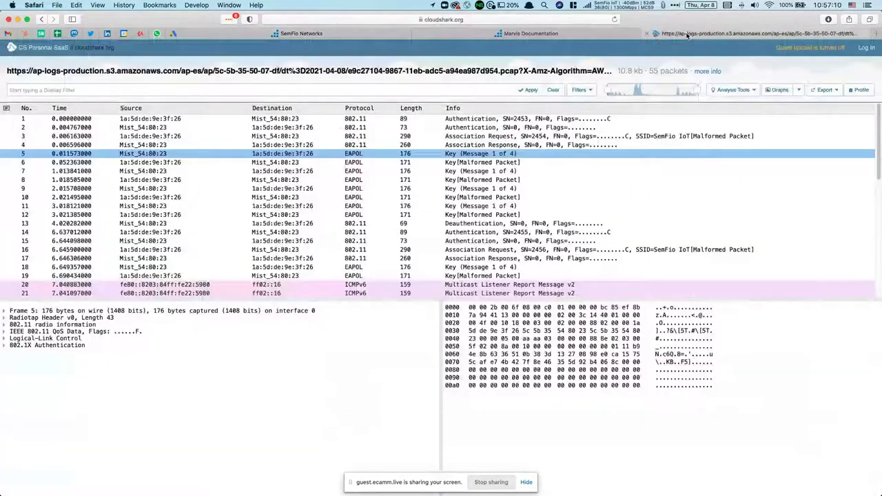
{"action": "left_click", "coordinate": [474, 172]}
{"action": "left_click", "coordinate": [475, 154]}
{"action": "left_click", "coordinate": [478, 170]}
{"action": "left_click", "coordinate": [483, 190]}
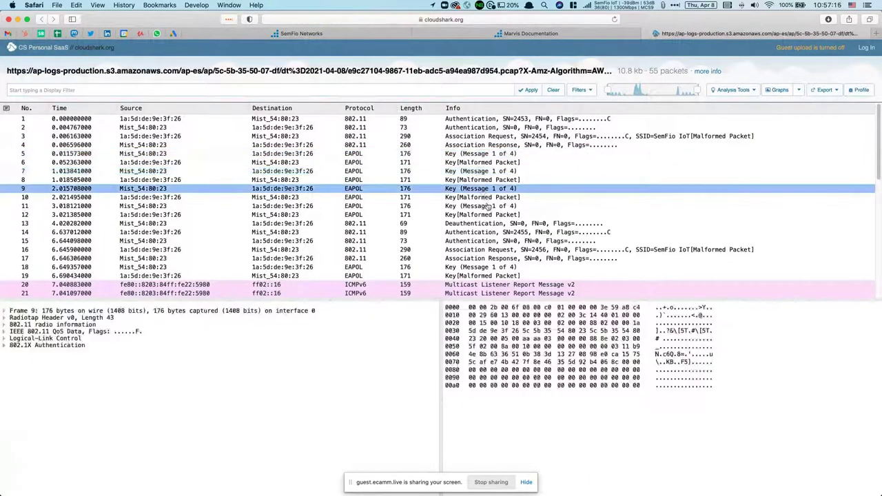
{"action": "left_click", "coordinate": [487, 205]}
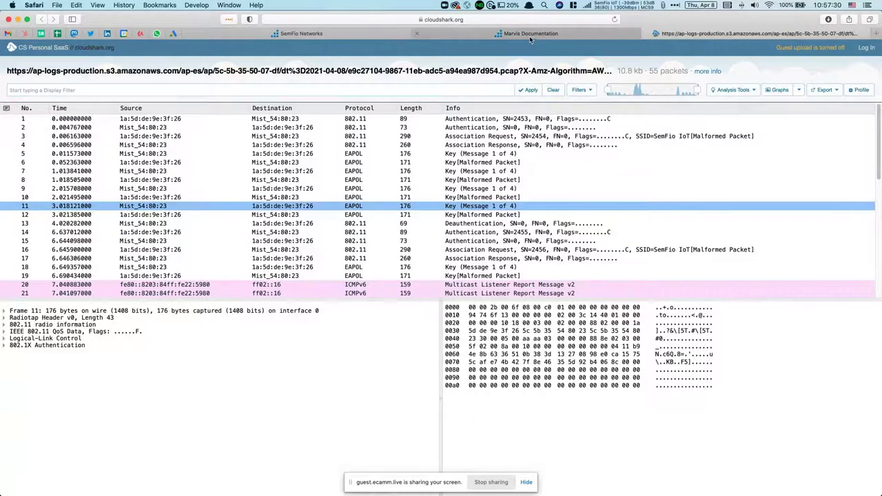
- Return to the client's insights in Mist and look through the rest of its event list
{"action": "mouse_move", "coordinate": [530, 39]}
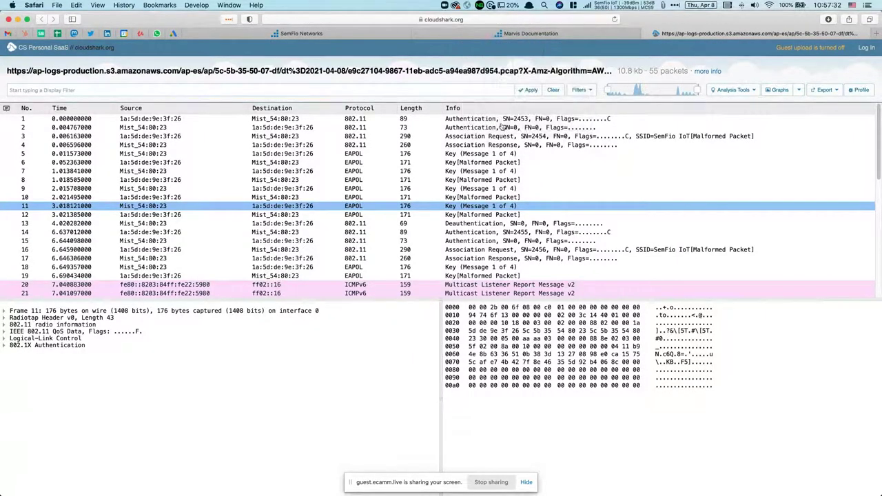
{"action": "left_click", "coordinate": [515, 34]}
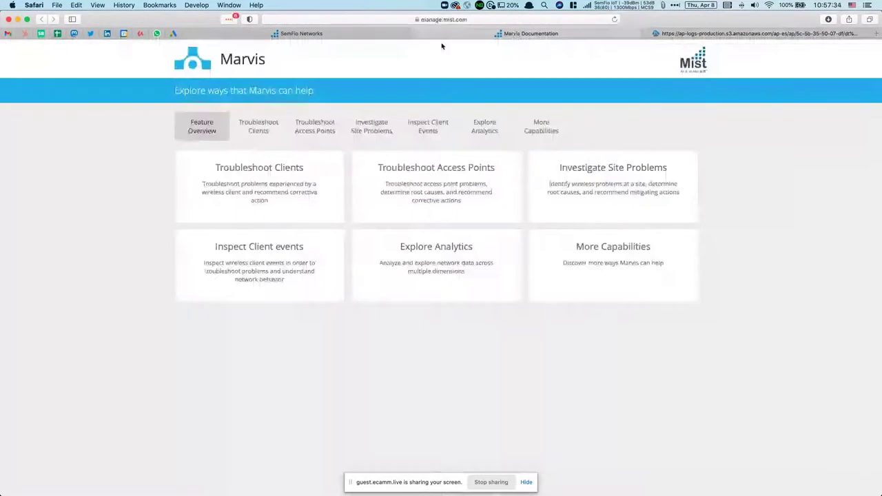
{"action": "left_click", "coordinate": [378, 37]}
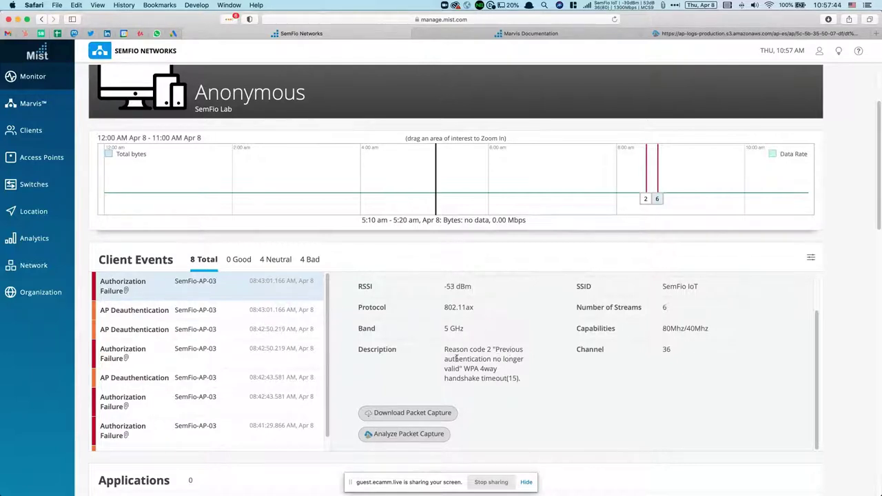
{"action": "scroll", "coordinate": [227, 344], "scroll_direction": "down", "scroll_amount": 5}
{"action": "scroll", "coordinate": [220, 331], "scroll_direction": "down", "scroll_amount": 2}
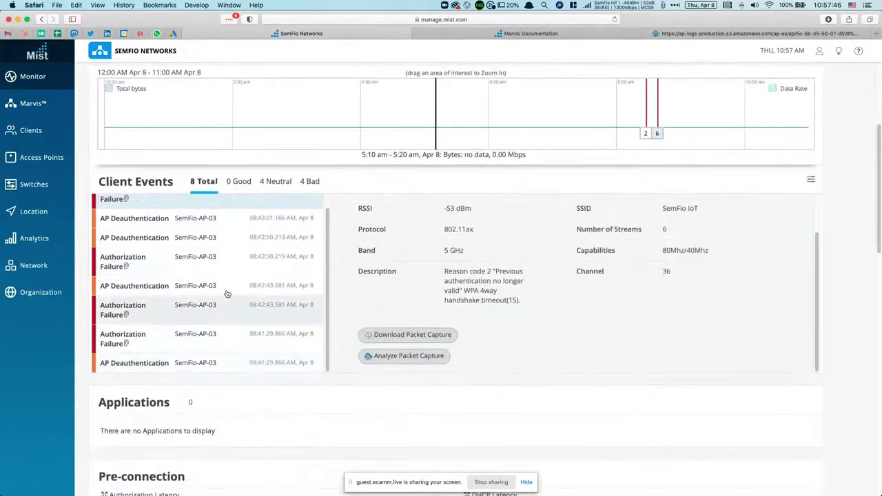
- Check the client's other authorization failures and open the packet capture of the 08:41:29.866 AM failure in CloudShark
{"action": "scroll", "coordinate": [228, 289], "scroll_direction": "up", "scroll_amount": 5}
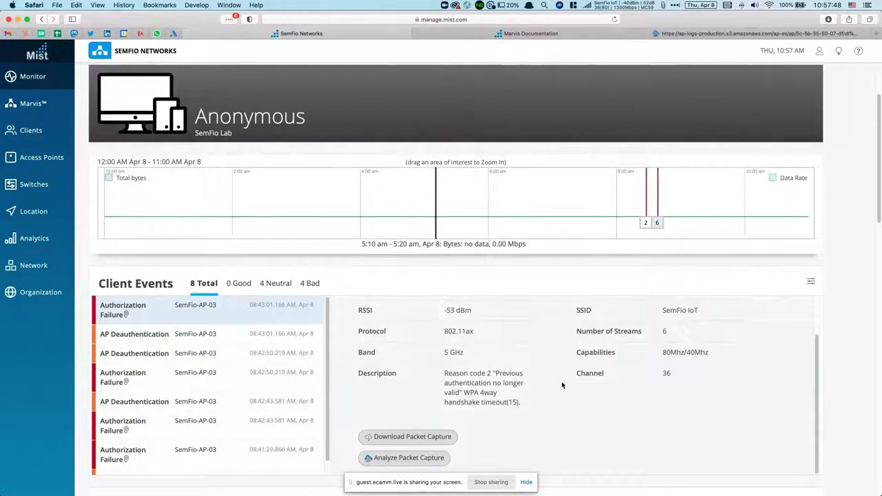
{"action": "left_click", "coordinate": [167, 376]}
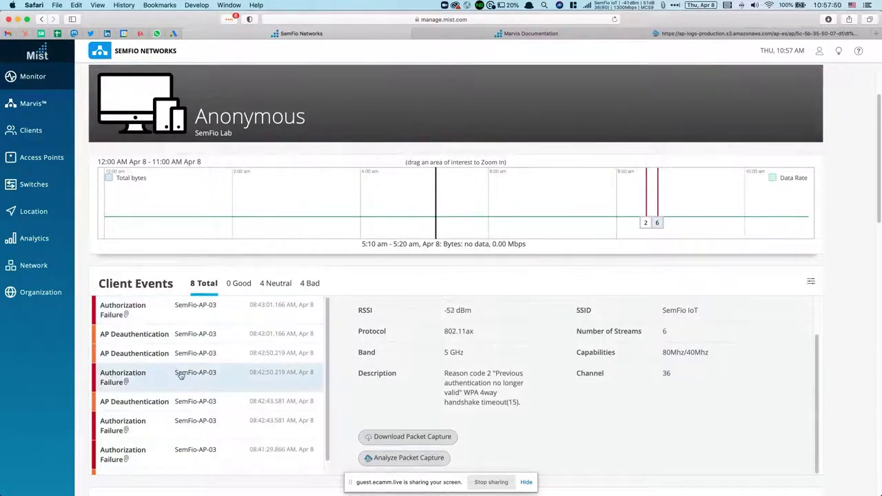
{"action": "left_click", "coordinate": [154, 422]}
{"action": "left_click", "coordinate": [155, 456]}
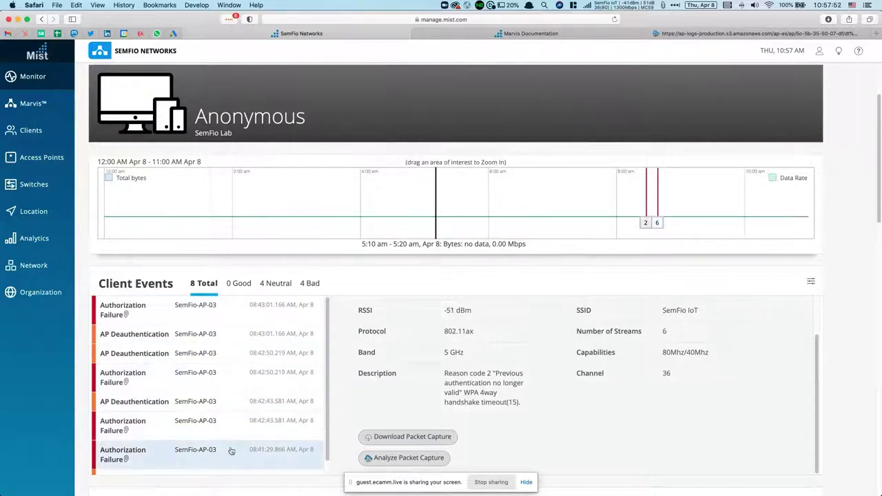
{"action": "left_click", "coordinate": [408, 458]}
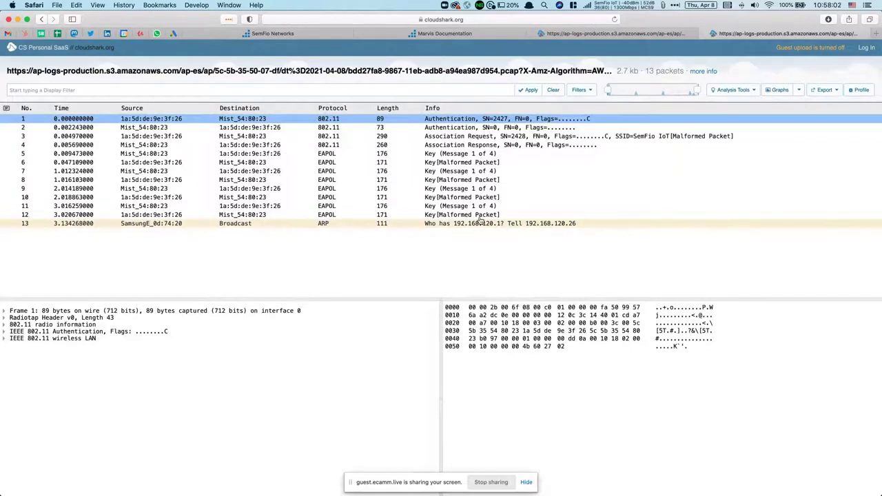
- Compare this EAPOL capture with its authorization failure event in Mist and close the capture
{"action": "left_click", "coordinate": [272, 34]}
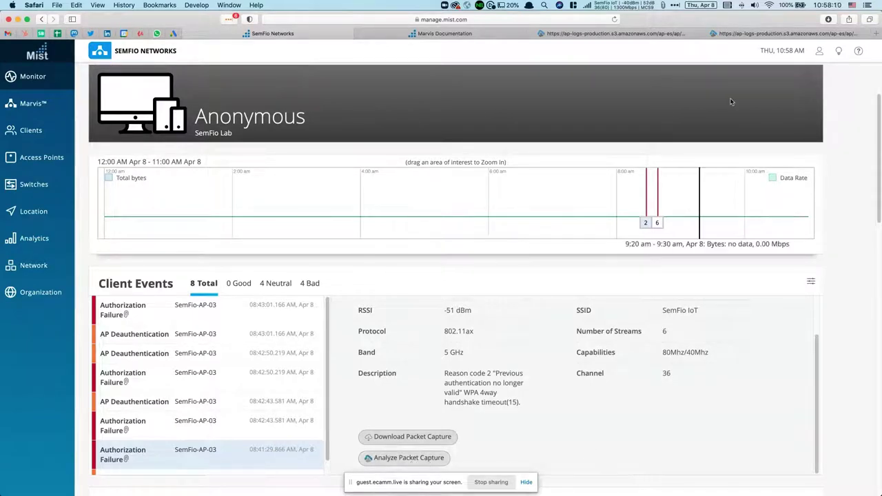
{"action": "left_click", "coordinate": [740, 34]}
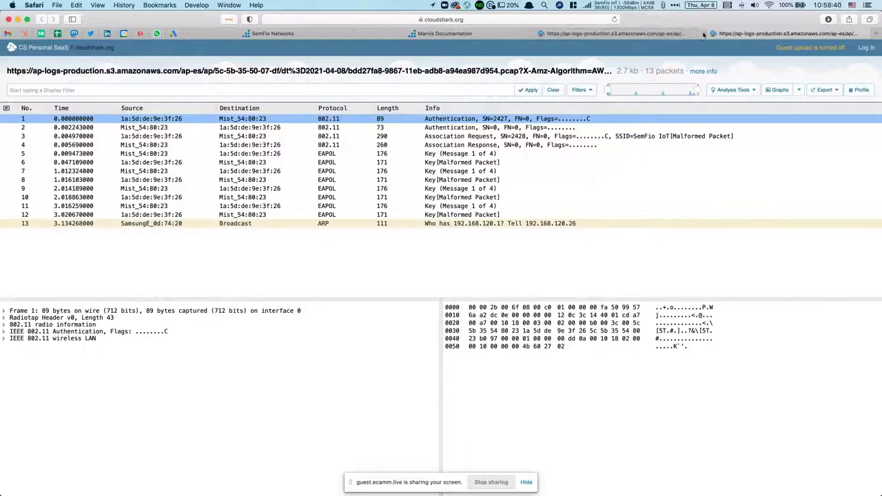
{"action": "left_click", "coordinate": [9, 119]}
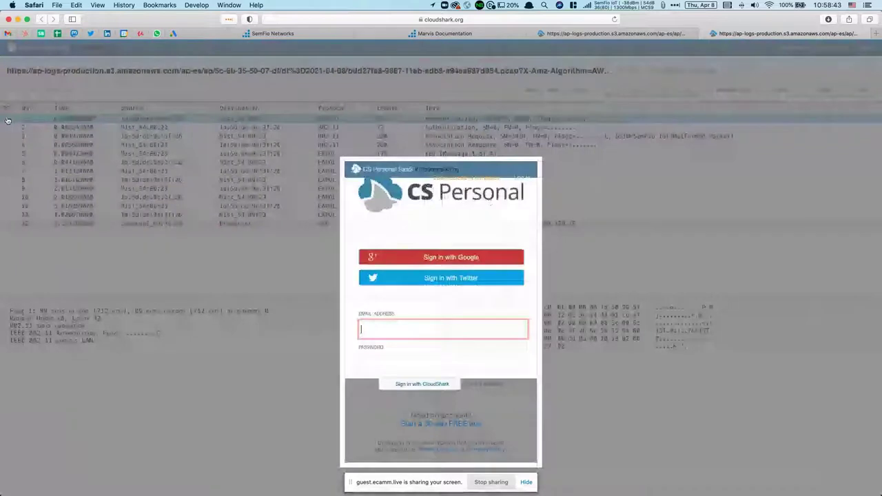
{"action": "left_click", "coordinate": [137, 164]}
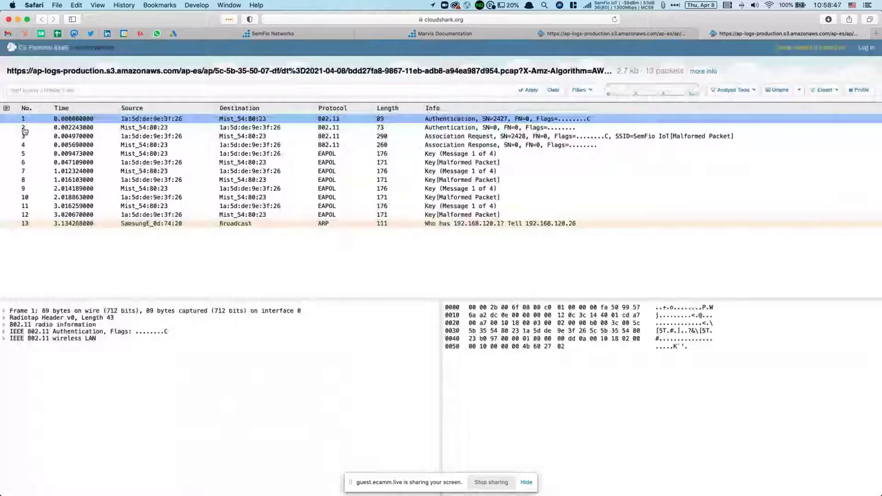
{"action": "key", "text": "super+w"}
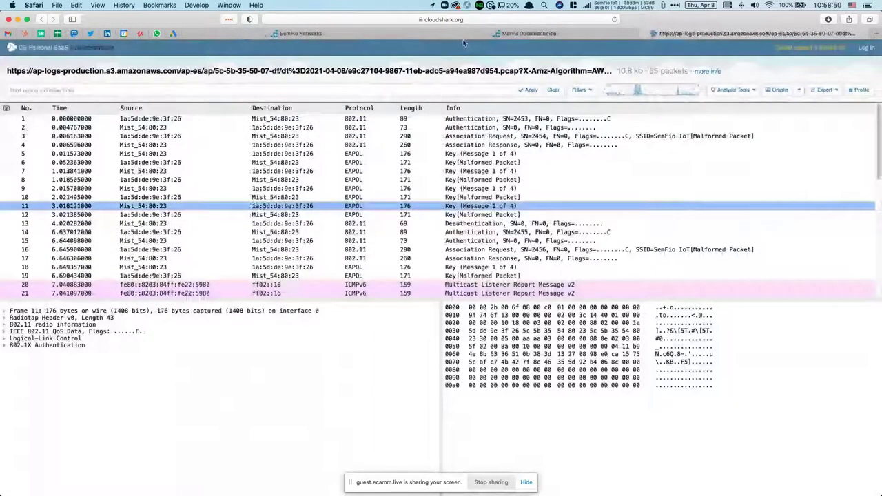
- Return to the MBAPPE client's insights in Mist and check the available time range options
{"action": "left_click", "coordinate": [335, 31]}
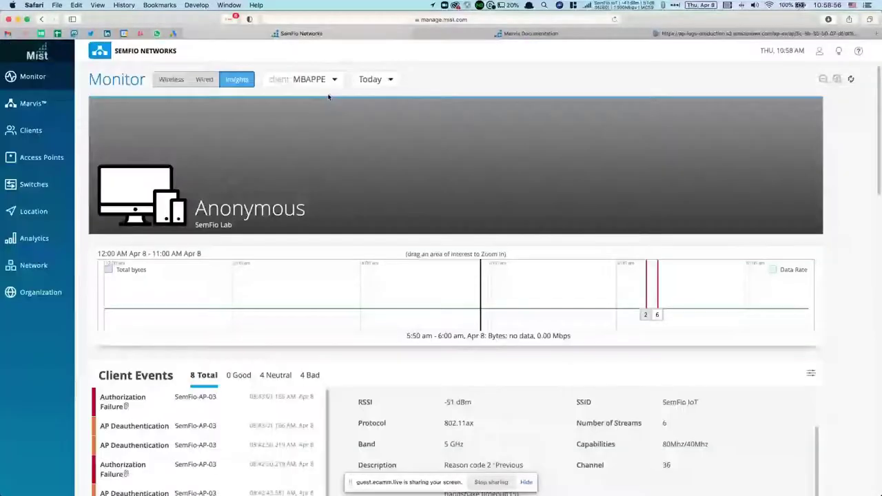
{"action": "left_click", "coordinate": [375, 80]}
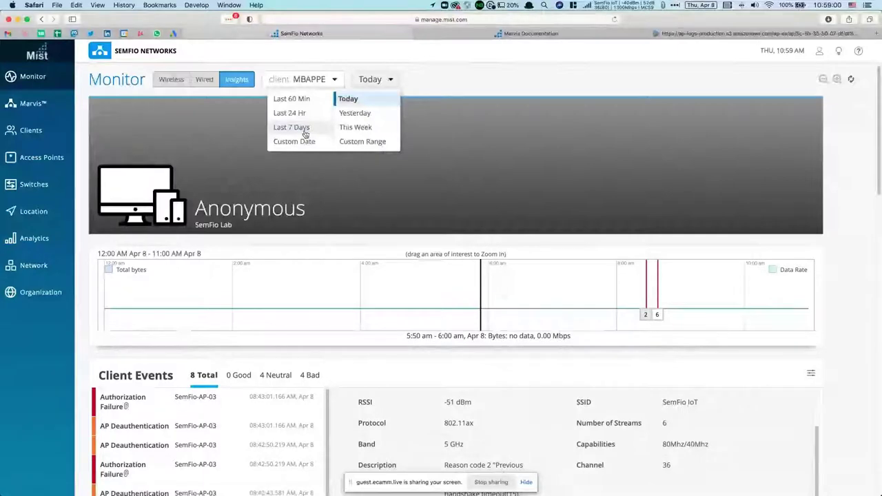
{"action": "left_click", "coordinate": [379, 79]}
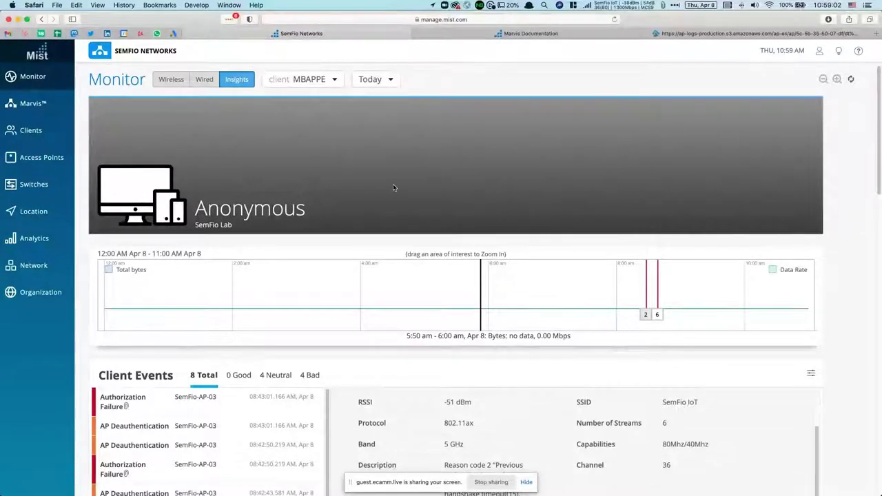
- Review the 08:41:29.866 AM authorization failure's details and filter the client events to the bad ones
{"action": "scroll", "coordinate": [394, 187], "scroll_direction": "down", "scroll_amount": 2}
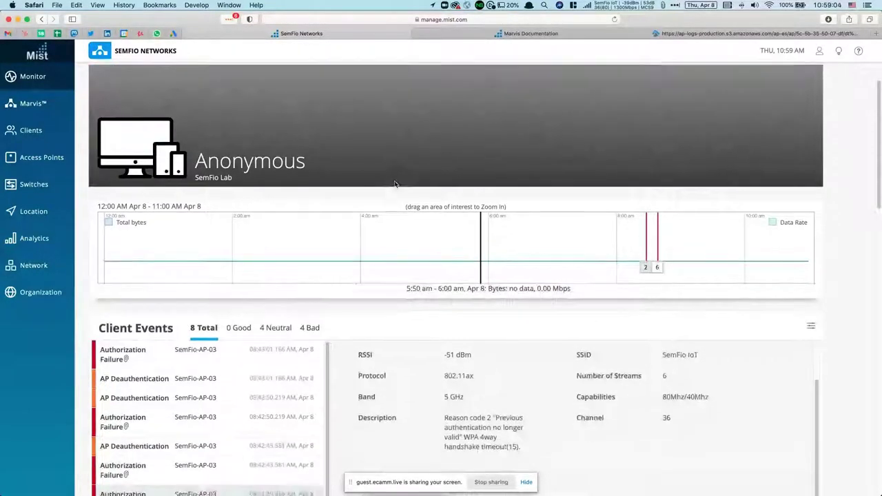
{"action": "scroll", "coordinate": [394, 183], "scroll_direction": "down", "scroll_amount": 1}
{"action": "left_click", "coordinate": [391, 206]}
{"action": "scroll", "coordinate": [466, 316], "scroll_direction": "up", "scroll_amount": 3}
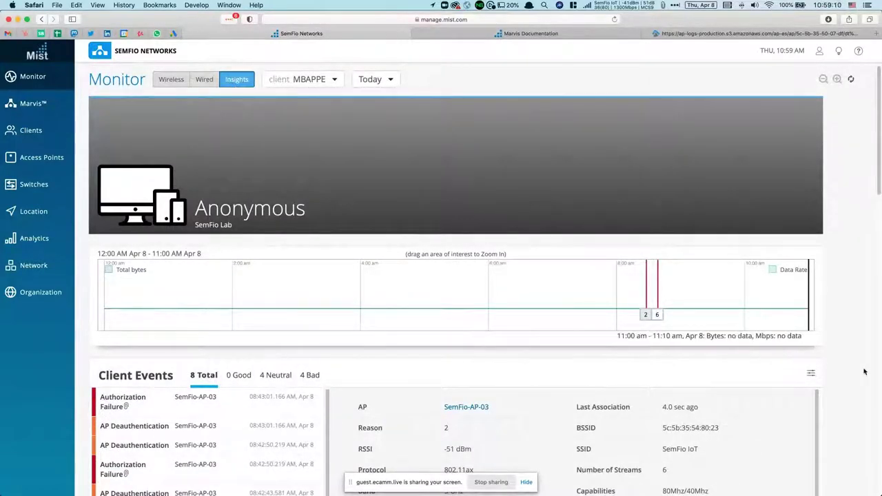
{"action": "scroll", "coordinate": [864, 372], "scroll_direction": "down", "scroll_amount": 3}
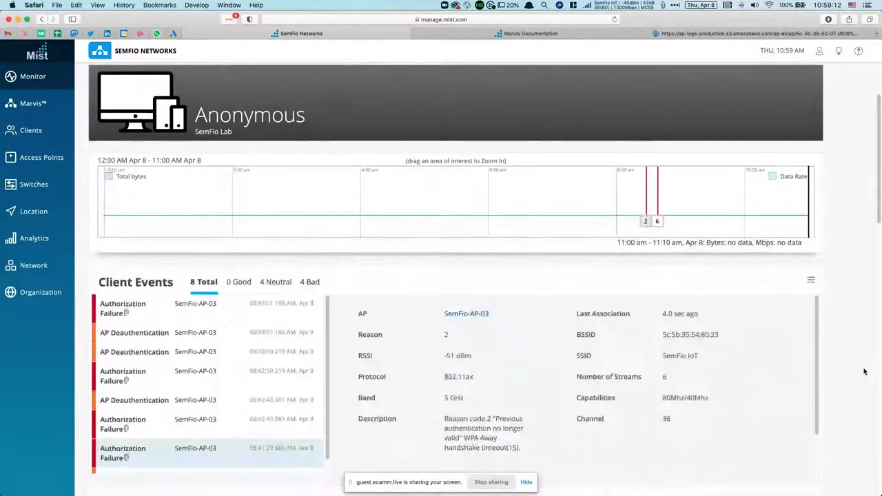
{"action": "scroll", "coordinate": [864, 372], "scroll_direction": "down", "scroll_amount": 1}
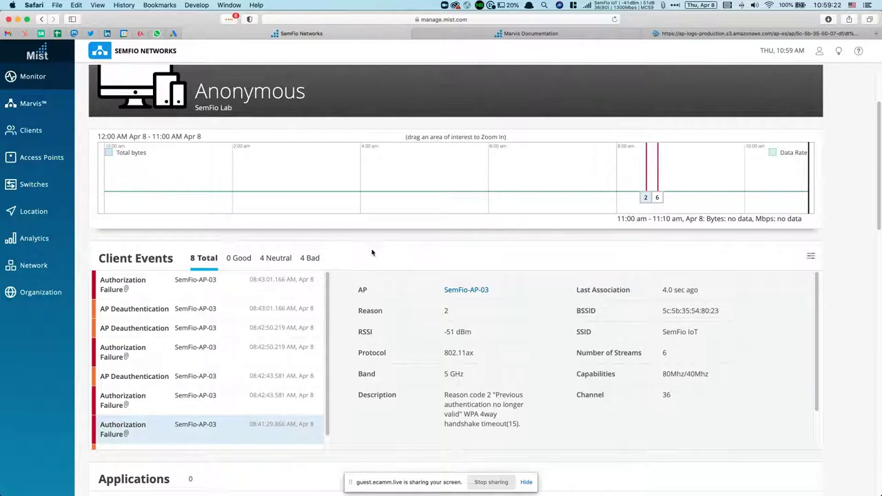
{"action": "left_click", "coordinate": [312, 259]}
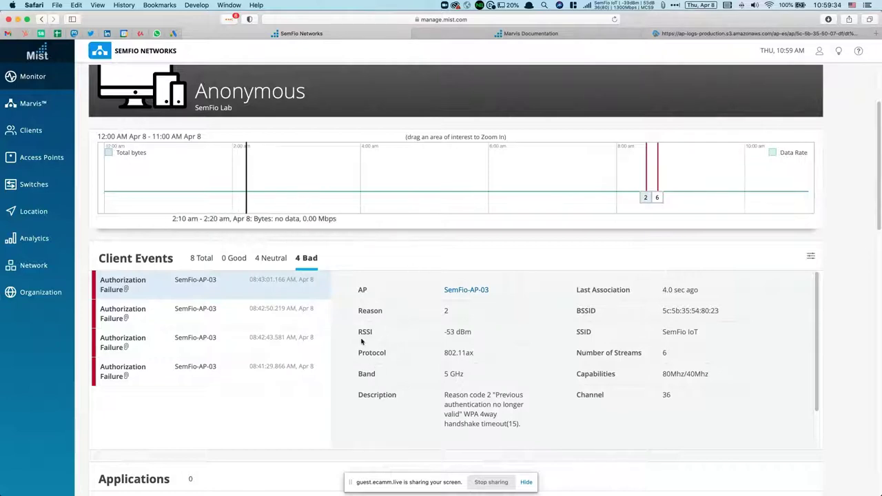
- Return to the SemFio Lab site's users affected by Authorization failures and open the root cause analysis for ZIZOU
{"action": "key", "text": "super+bracketleft"}
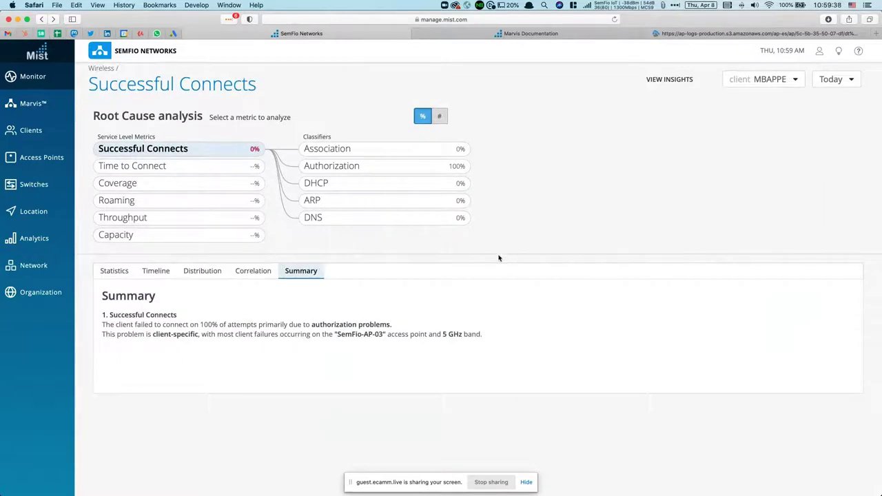
{"action": "key", "text": "super+bracketleft"}
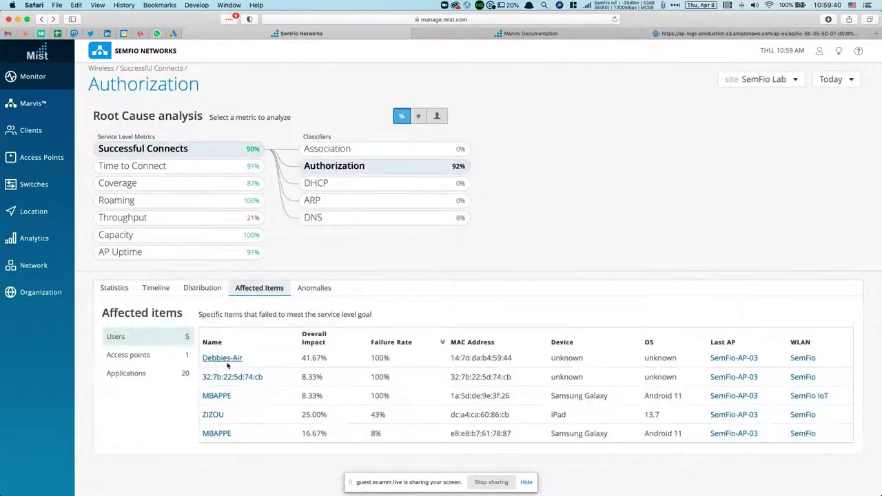
{"action": "left_click", "coordinate": [213, 415]}
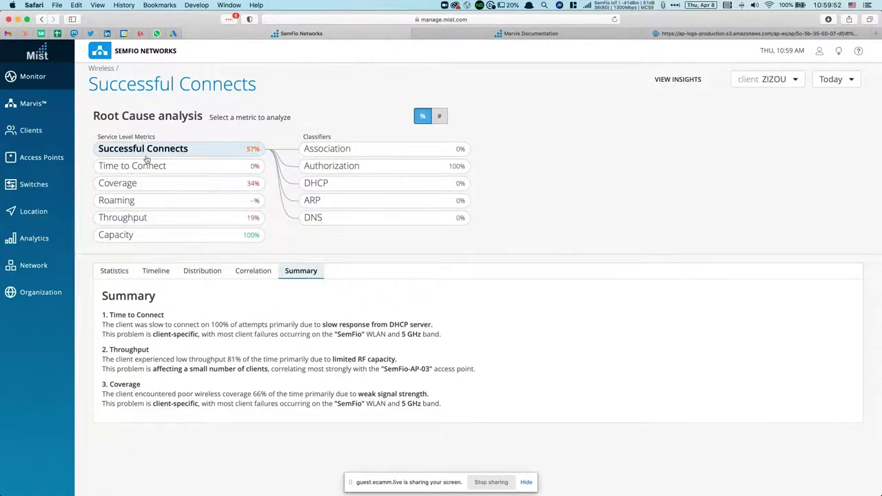
{"action": "left_click", "coordinate": [353, 170]}
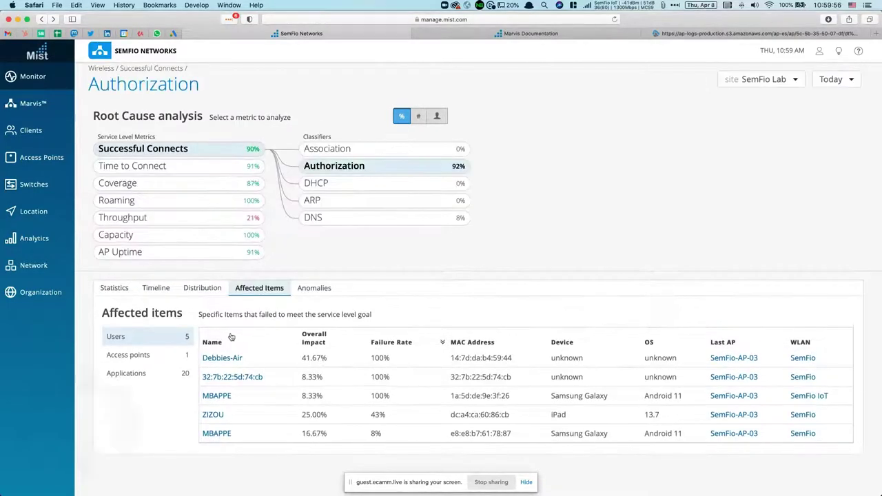
{"action": "left_click", "coordinate": [212, 415]}
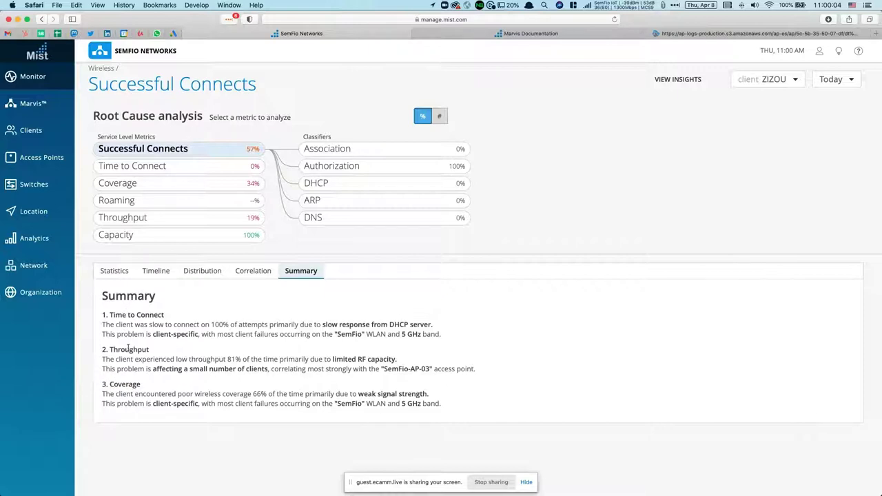
- Read ZIZOU's summary of Time to Connect, Throughput and Coverage problems, checking whether the Time to Connect issue is client-specific
{"action": "left_click_drag", "start_coordinate": [110, 315], "coordinate": [173, 315]}
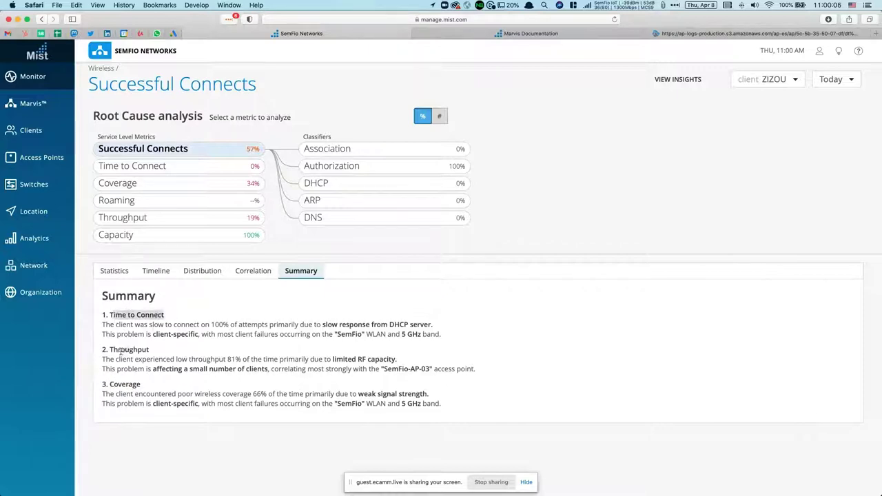
{"action": "left_click_drag", "start_coordinate": [110, 349], "coordinate": [147, 349]}
{"action": "left_click_drag", "start_coordinate": [116, 383], "coordinate": [141, 384]}
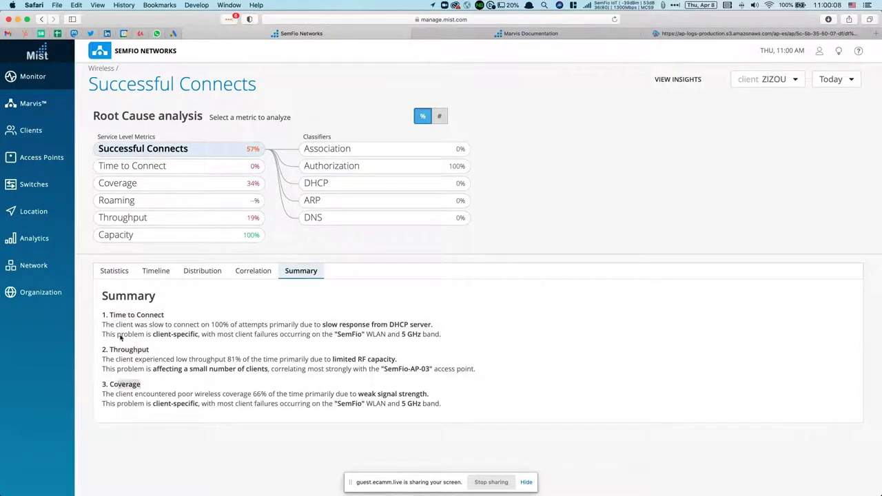
{"action": "left_click_drag", "start_coordinate": [110, 315], "coordinate": [164, 315]}
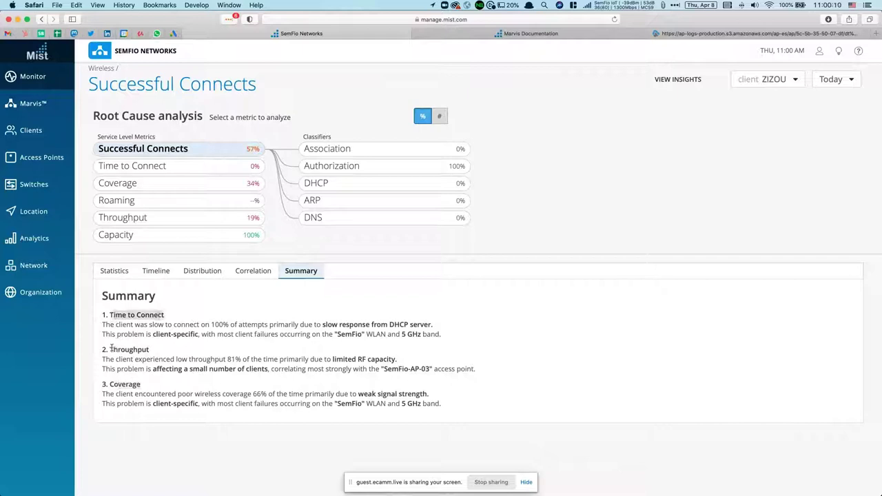
{"action": "left_click_drag", "start_coordinate": [110, 349], "coordinate": [149, 349]}
{"action": "left_click_drag", "start_coordinate": [112, 384], "coordinate": [150, 384]}
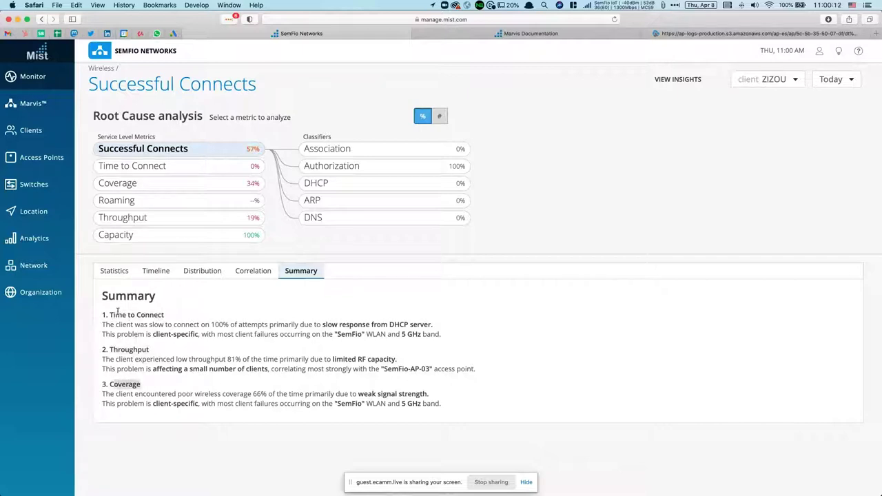
{"action": "left_click_drag", "start_coordinate": [111, 315], "coordinate": [167, 316]}
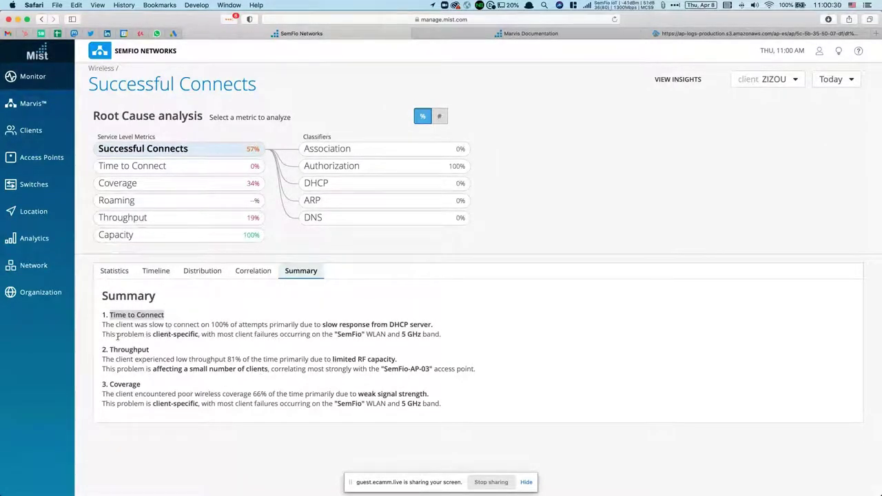
{"action": "left_click_drag", "start_coordinate": [110, 337], "coordinate": [212, 337]}
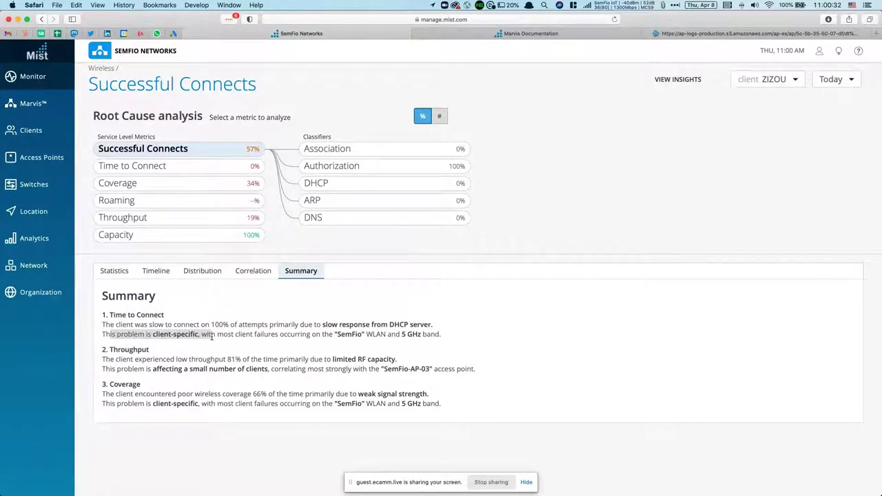
{"action": "left_click_drag", "start_coordinate": [212, 335], "coordinate": [218, 336]}
{"action": "left_click", "coordinate": [126, 342]}
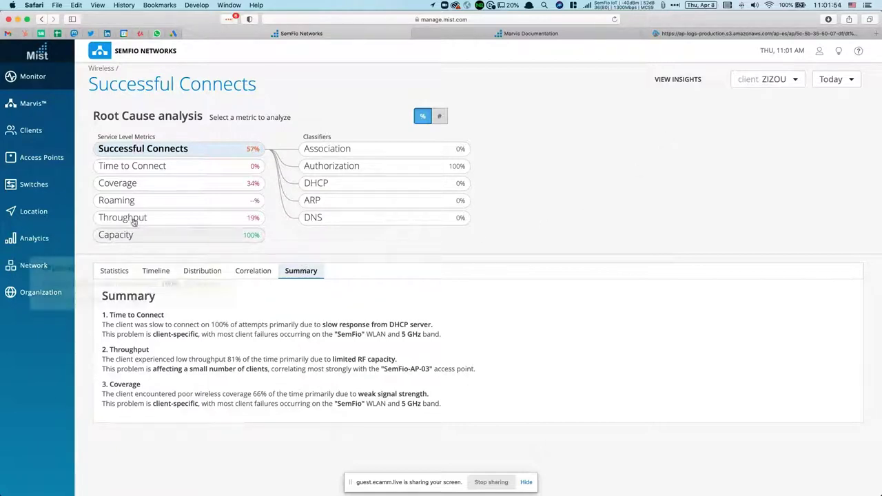
- Open ZIZOU's client insights and examine the client's location on the zoomed-out floor plan
{"action": "mouse_move", "coordinate": [143, 190]}
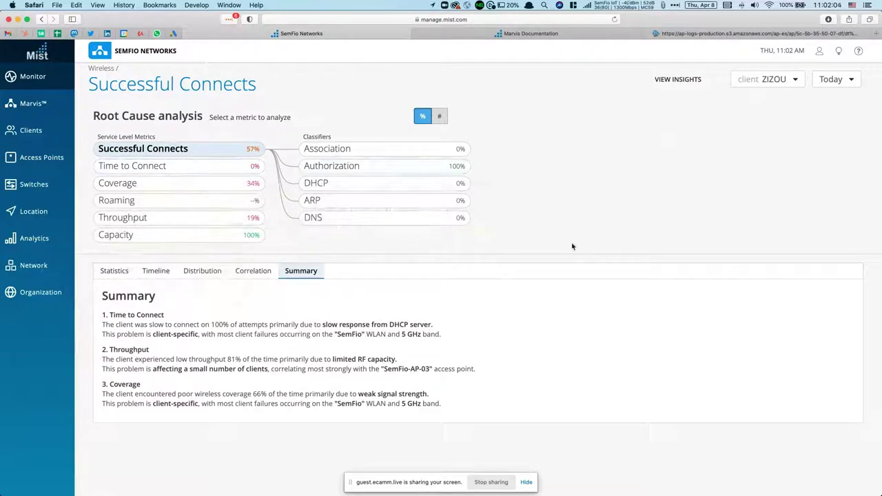
{"action": "left_click", "coordinate": [672, 81]}
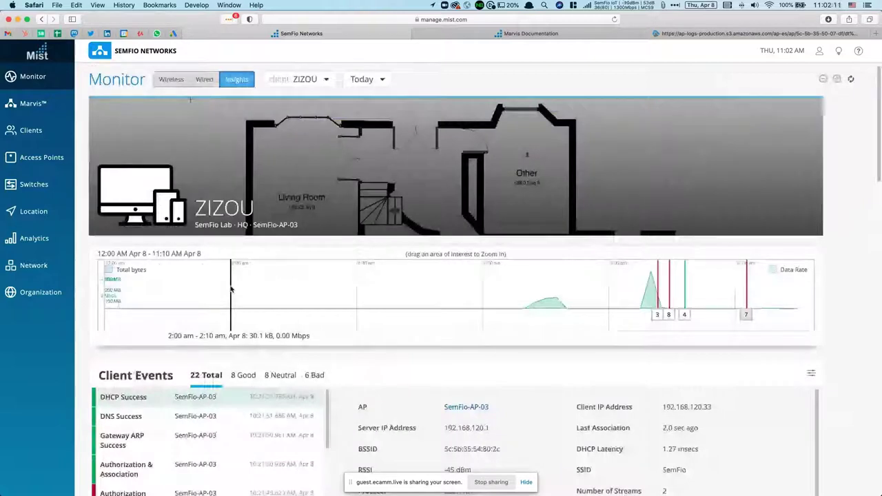
{"action": "scroll", "coordinate": [453, 276], "scroll_direction": "down", "scroll_amount": 1}
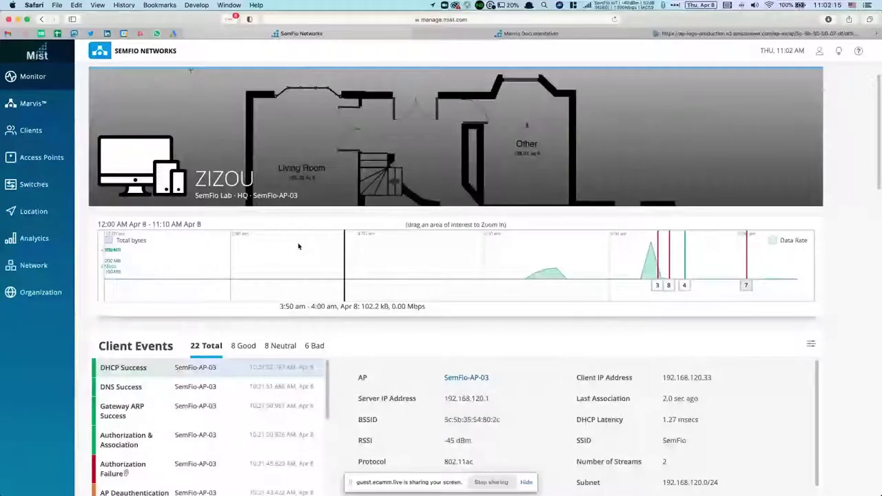
{"action": "scroll", "coordinate": [479, 111], "scroll_direction": "up", "scroll_amount": 1}
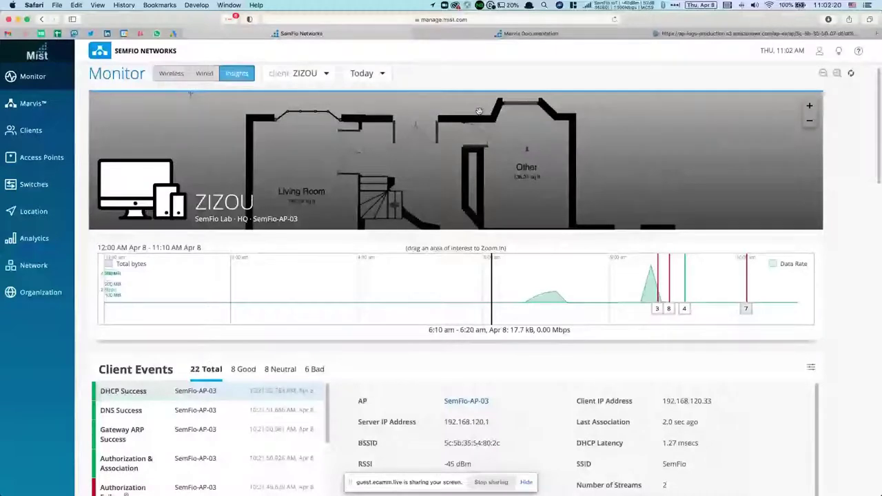
{"action": "scroll", "coordinate": [479, 111], "scroll_direction": "down", "scroll_amount": 1}
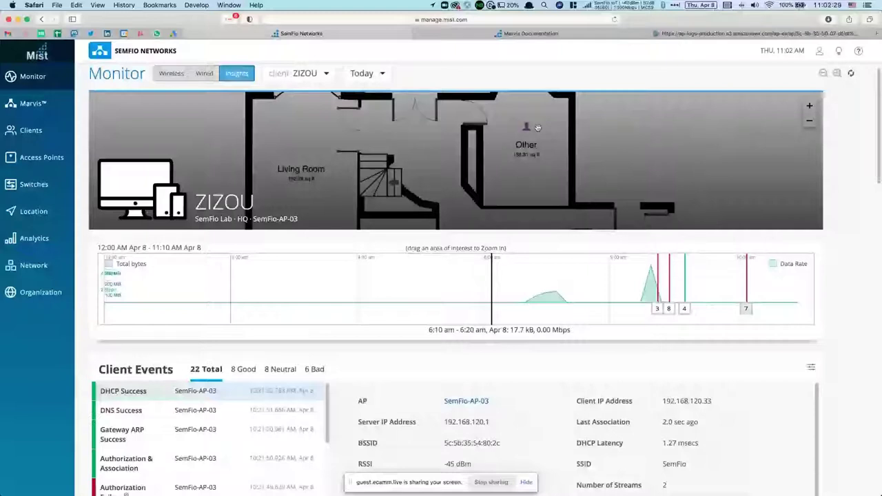
{"action": "scroll", "coordinate": [512, 182], "scroll_direction": "down", "scroll_amount": 3}
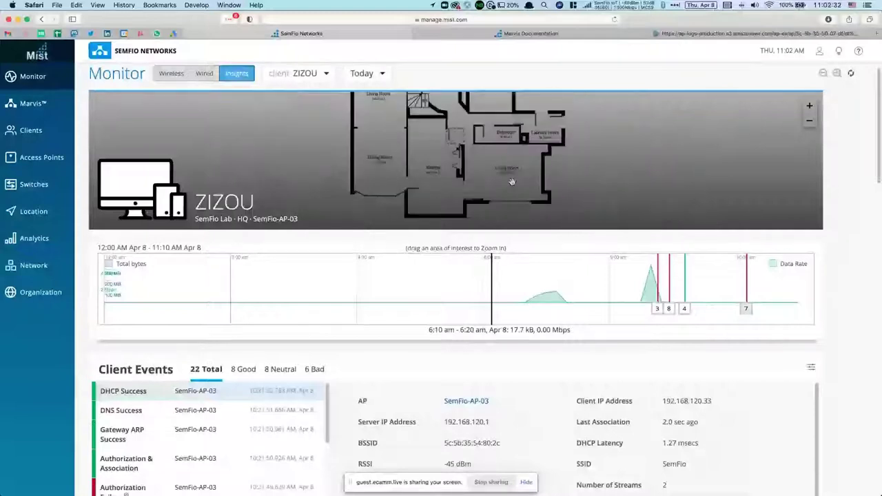
- Check ZIZOU's floor plan and activity timeline, and filter the client events to the bad ones
{"action": "left_click_drag", "start_coordinate": [512, 182], "coordinate": [512, 229]}
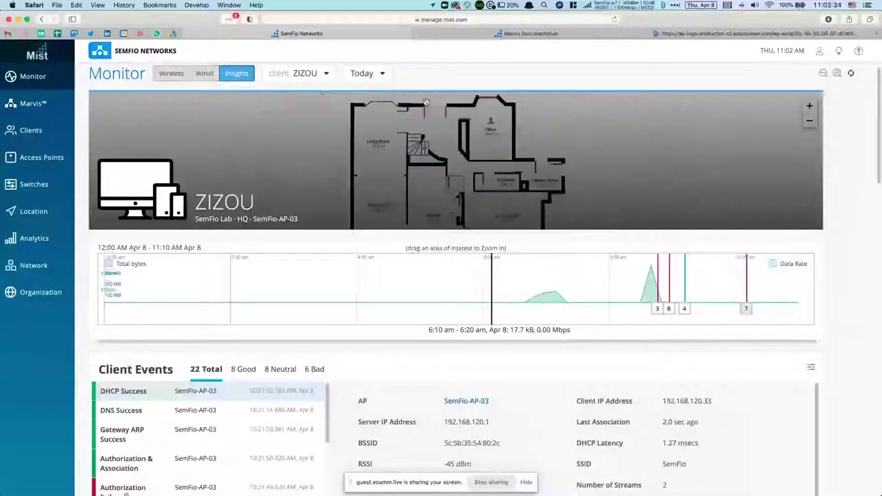
{"action": "scroll", "coordinate": [445, 308], "scroll_direction": "down", "scroll_amount": 2}
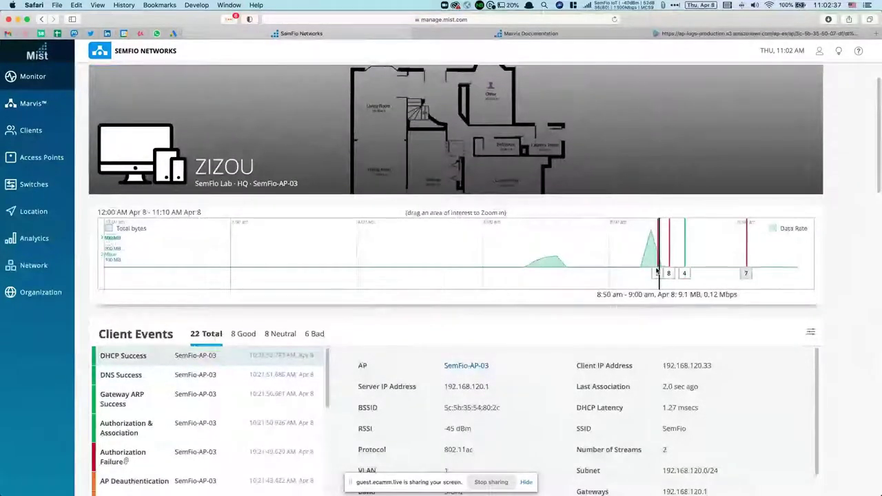
{"action": "scroll", "coordinate": [502, 298], "scroll_direction": "down", "scroll_amount": 1}
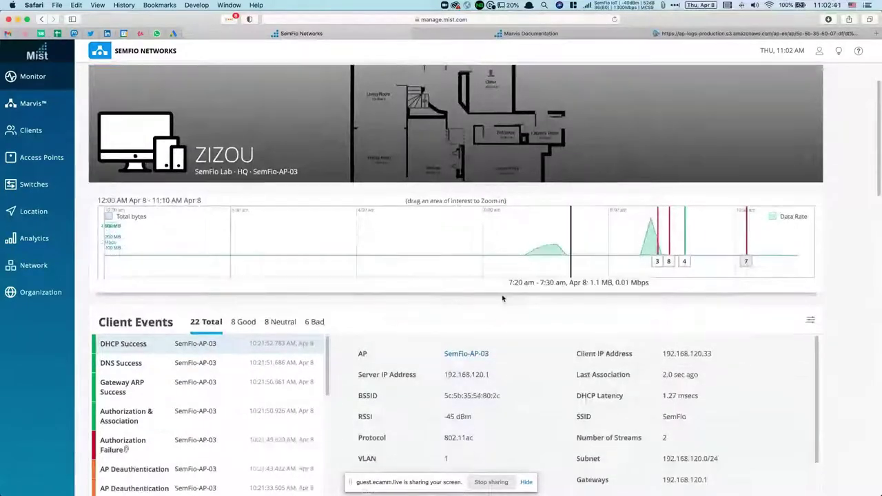
{"action": "scroll", "coordinate": [502, 298], "scroll_direction": "down", "scroll_amount": 5}
{"action": "left_click", "coordinate": [312, 241]}
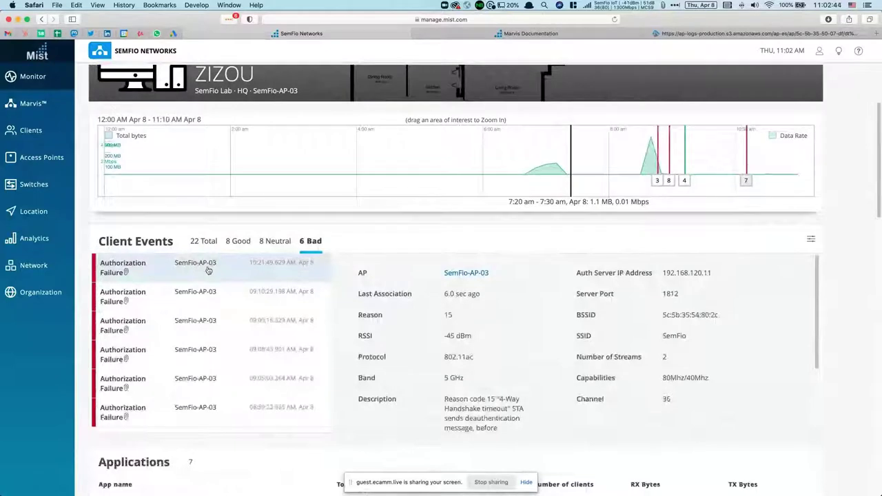
- Read the 10:21:49.629 AM authorization failure's details, focusing on the reason code and description
{"action": "scroll", "coordinate": [220, 293], "scroll_direction": "down", "scroll_amount": 1}
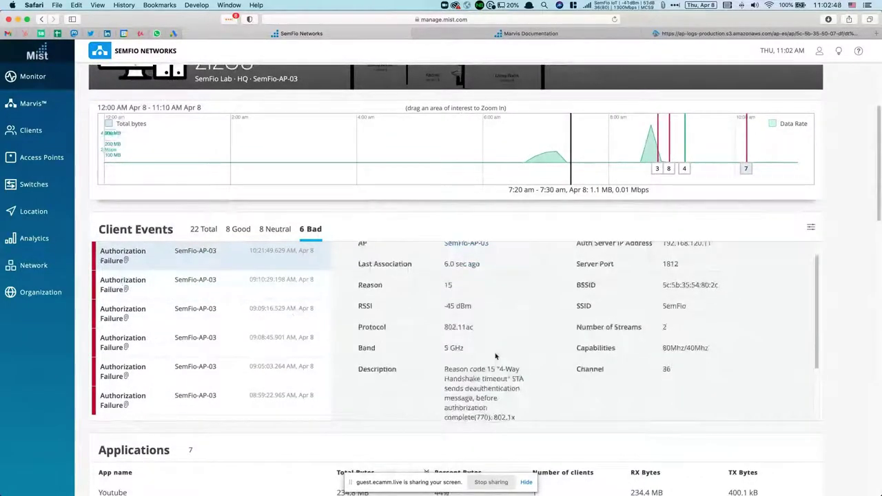
{"action": "scroll", "coordinate": [569, 321], "scroll_direction": "up", "scroll_amount": 2}
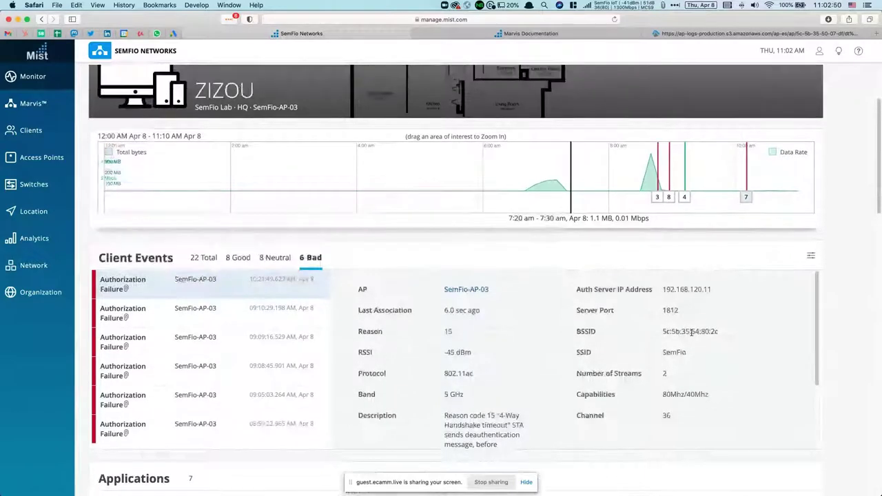
{"action": "scroll", "coordinate": [488, 429], "scroll_direction": "down", "scroll_amount": 3}
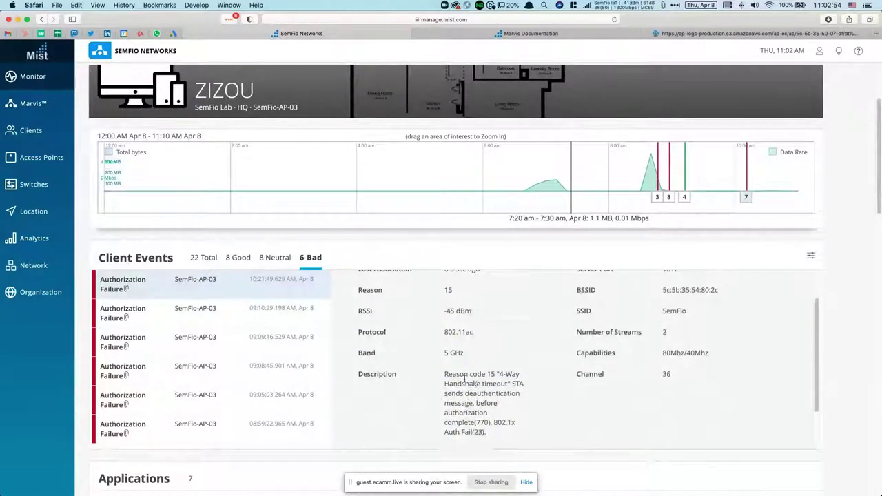
{"action": "triple_click", "coordinate": [443, 374]}
{"action": "left_click", "coordinate": [514, 382]}
{"action": "left_click_drag", "start_coordinate": [493, 374], "coordinate": [506, 389]}
{"action": "left_click", "coordinate": [507, 390]}
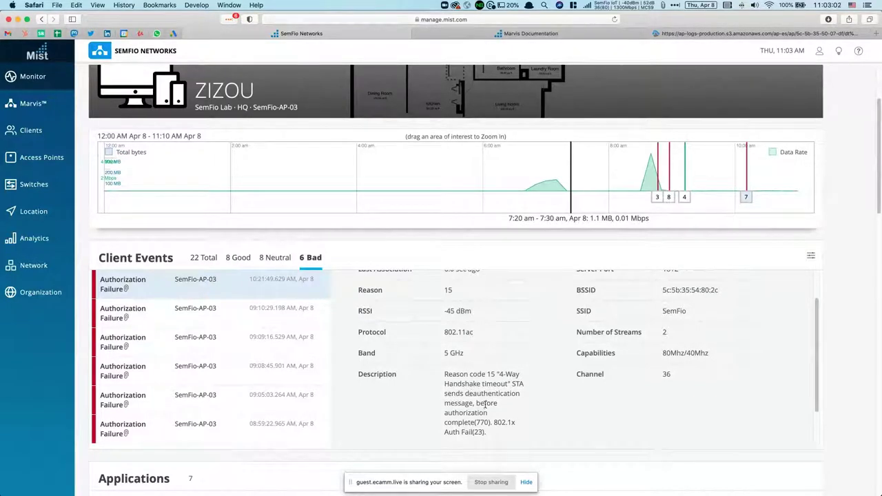
{"action": "scroll", "coordinate": [480, 420], "scroll_direction": "down", "scroll_amount": 2}
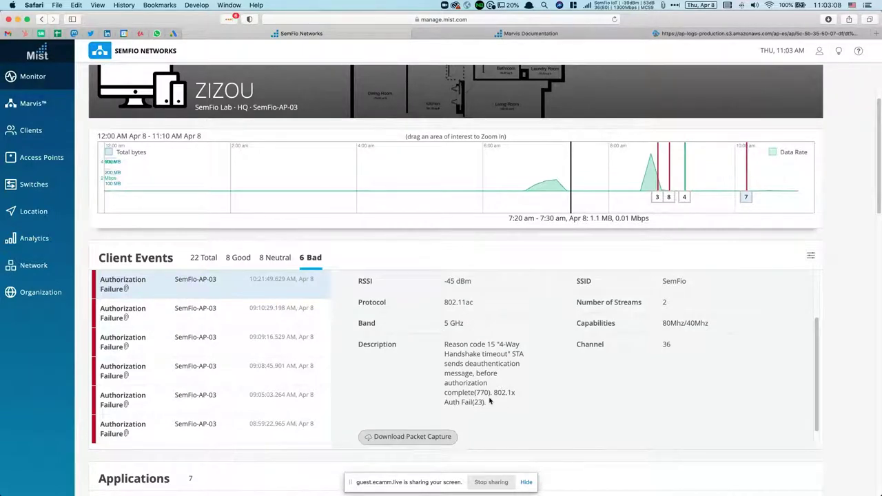
{"action": "scroll", "coordinate": [490, 401], "scroll_direction": "up", "scroll_amount": 1}
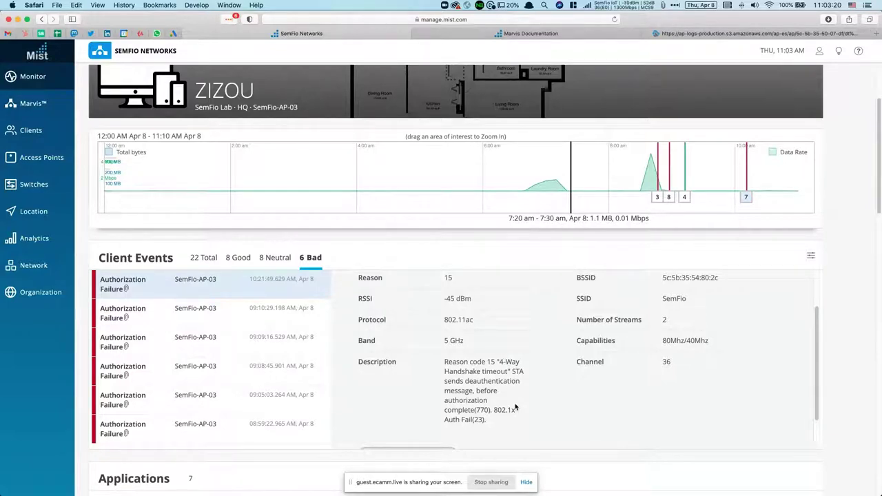
{"action": "scroll", "coordinate": [481, 393], "scroll_direction": "down", "scroll_amount": 1}
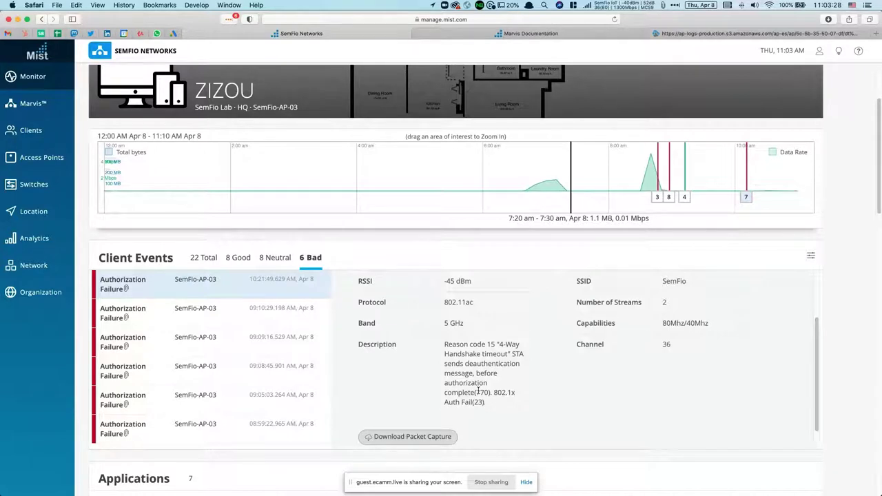
{"action": "scroll", "coordinate": [466, 430], "scroll_direction": "down", "scroll_amount": 2}
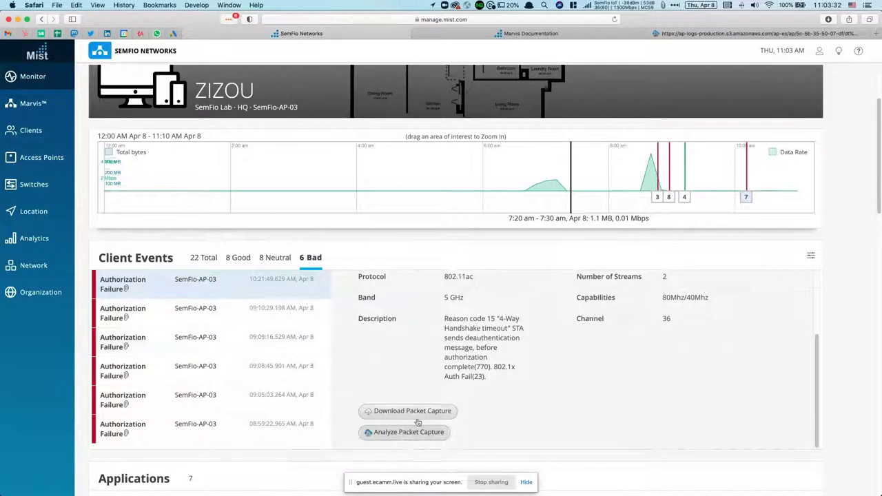
- Analyze that failure's packet capture in CloudShark, inspecting frame 13's Extensible Authentication Protocol fields and deauthentication frame 14, and close the capture
{"action": "left_click", "coordinate": [409, 432]}
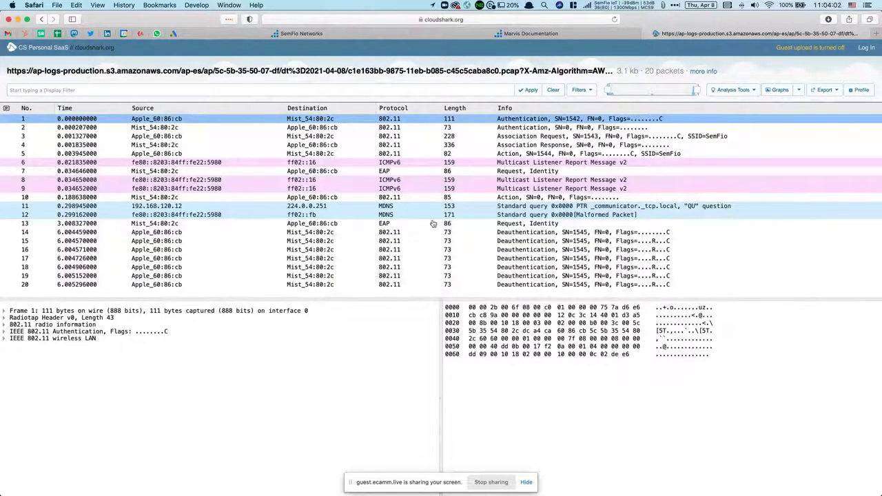
{"action": "left_click", "coordinate": [505, 225]}
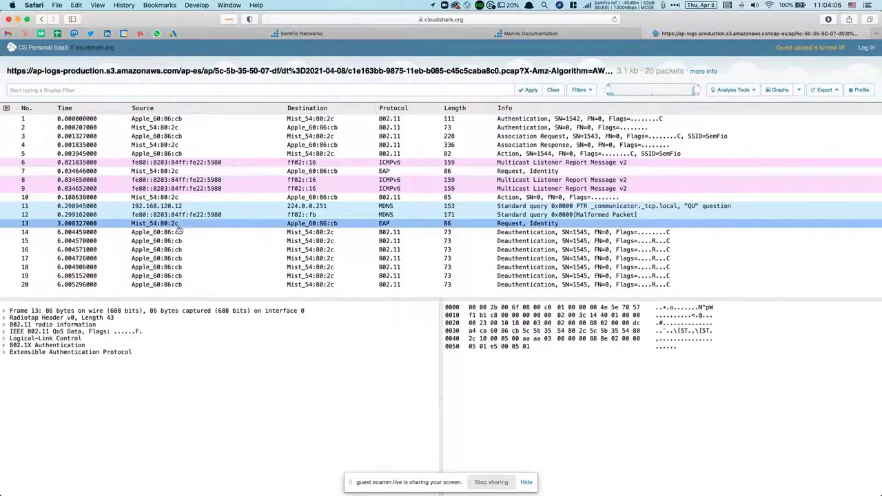
{"action": "left_click", "coordinate": [4, 353]}
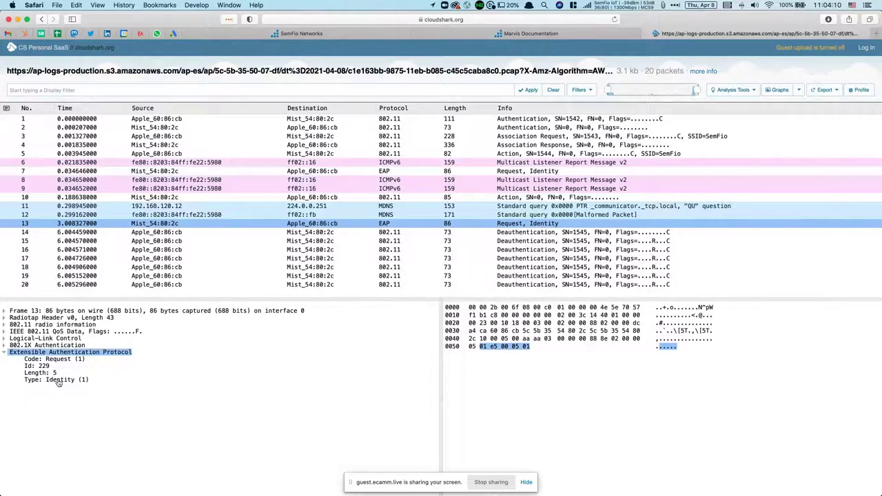
{"action": "left_click", "coordinate": [516, 234]}
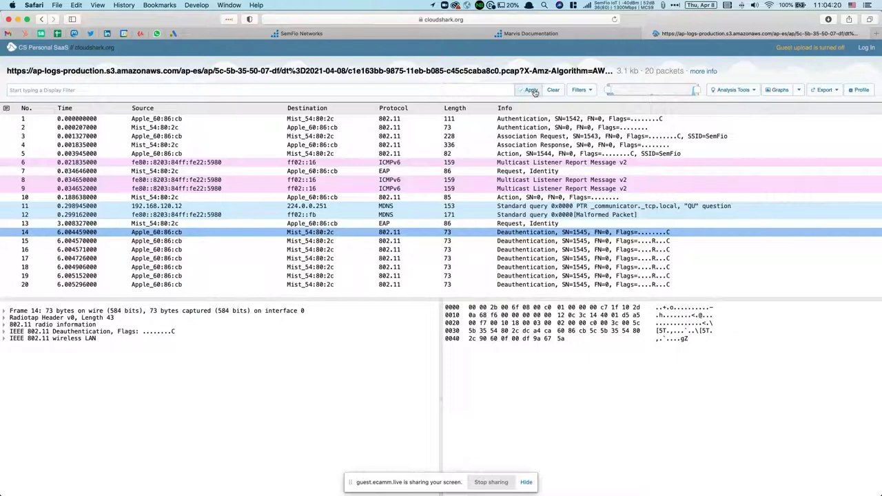
{"action": "left_click", "coordinate": [647, 33]}
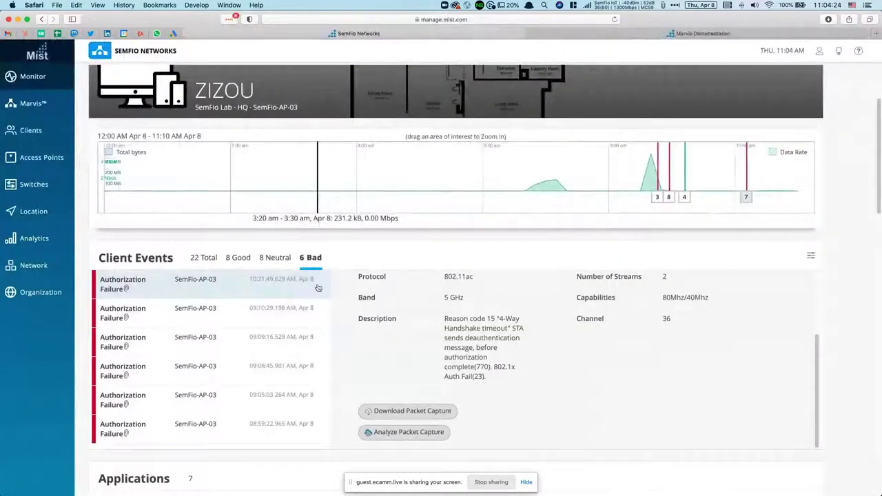
- Open the 09:10:29.198 AM authorization failure and read the reason code and disassociation explanation in its description
{"action": "left_click", "coordinate": [227, 323]}
{"action": "left_click", "coordinate": [234, 298]}
{"action": "left_click", "coordinate": [232, 311]}
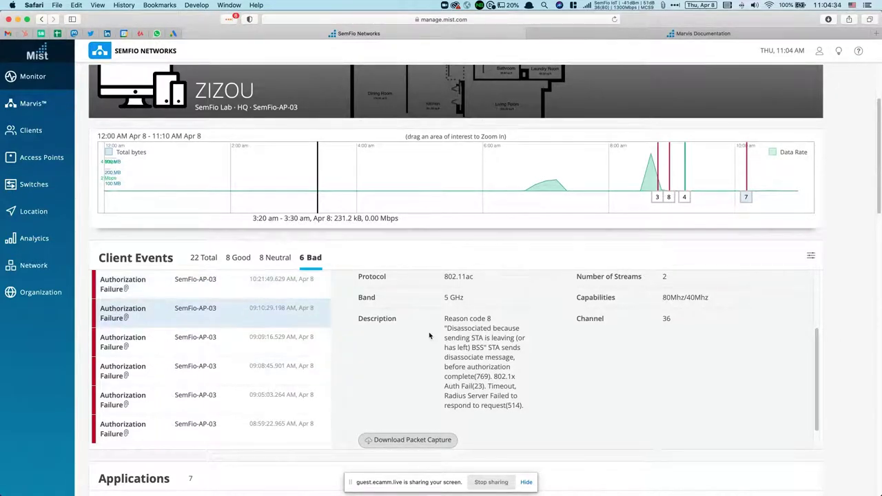
{"action": "left_click_drag", "start_coordinate": [495, 319], "coordinate": [446, 319]}
{"action": "left_click", "coordinate": [490, 320]}
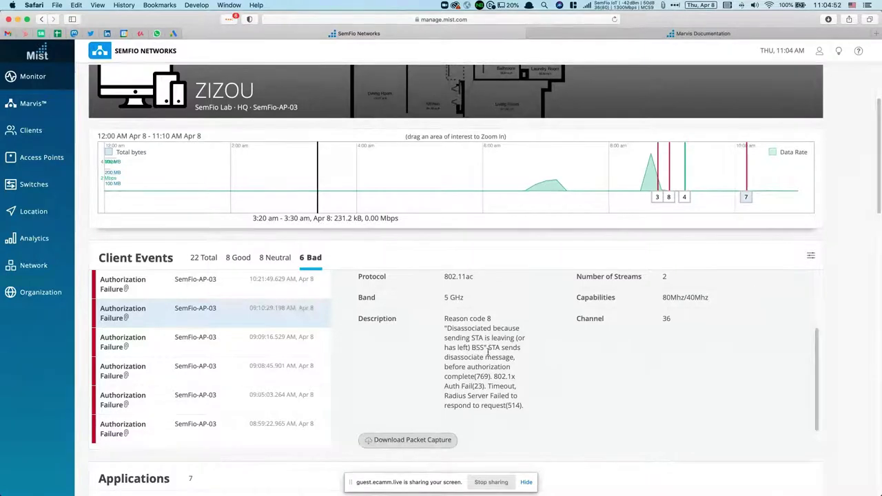
{"action": "left_click_drag", "start_coordinate": [485, 347], "coordinate": [452, 333]}
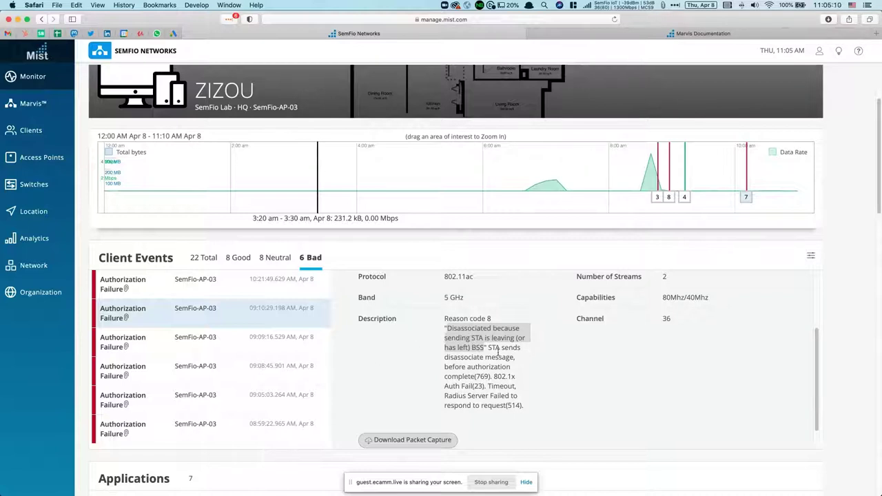
{"action": "mouse_move", "coordinate": [488, 348]}
{"action": "left_mouse_down"}
{"action": "mouse_move", "coordinate": [505, 350]}
{"action": "mouse_move", "coordinate": [510, 367]}
{"action": "mouse_move", "coordinate": [475, 368]}
{"action": "mouse_move", "coordinate": [471, 347]}
{"action": "left_mouse_up"}
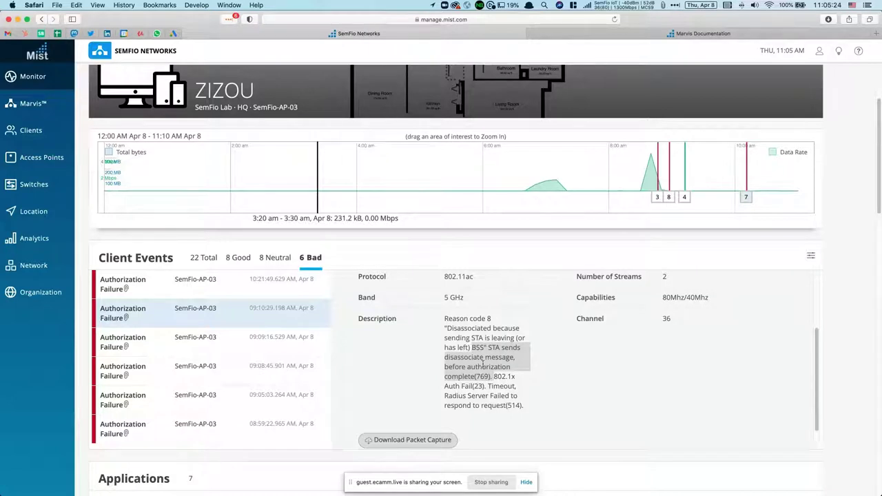
- Examine the 802.1X failure and RADIUS server timeout portion of the 09:10:29.198 AM event's description
{"action": "scroll", "coordinate": [482, 363], "scroll_direction": "down", "scroll_amount": 1}
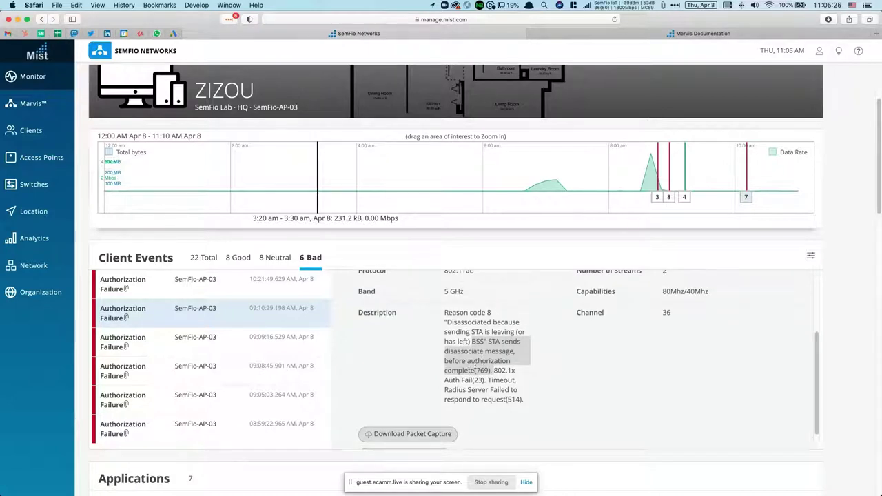
{"action": "left_click", "coordinate": [491, 370]}
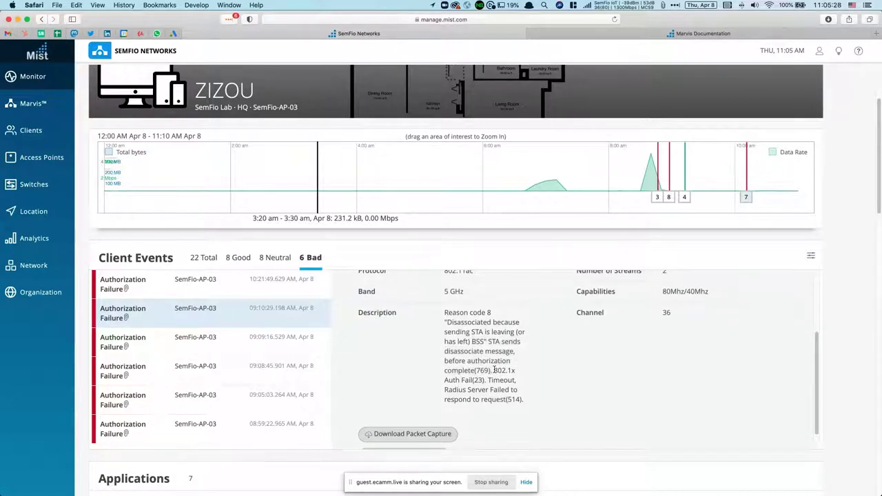
{"action": "left_click_drag", "start_coordinate": [495, 373], "coordinate": [522, 402]}
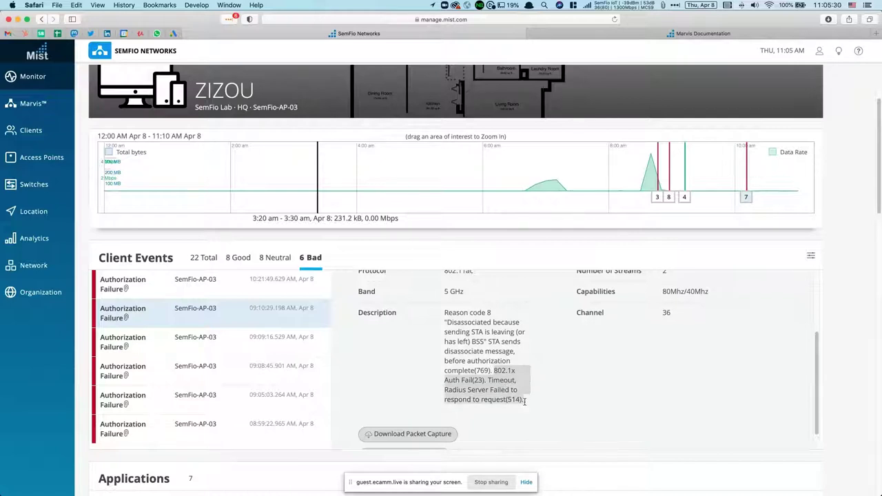
{"action": "left_click", "coordinate": [513, 371]}
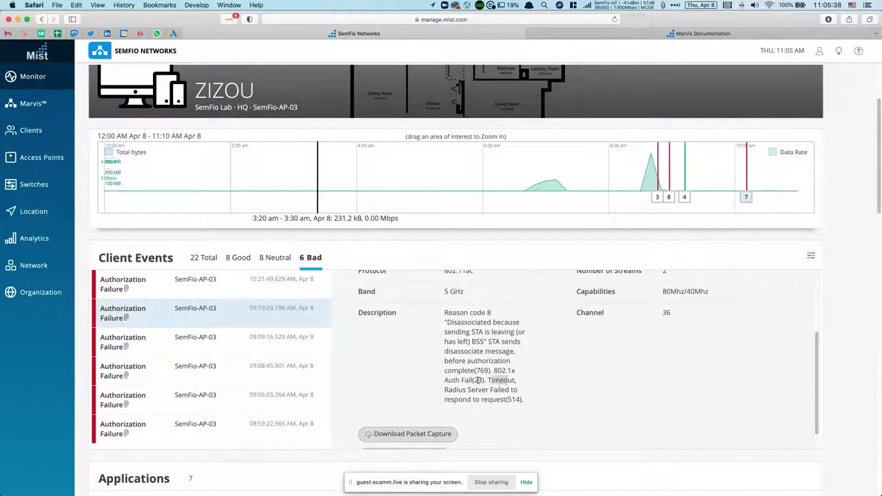
{"action": "left_click_drag", "start_coordinate": [487, 380], "coordinate": [512, 379]}
{"action": "left_click_drag", "start_coordinate": [445, 389], "coordinate": [536, 403]}
{"action": "left_click", "coordinate": [535, 403]}
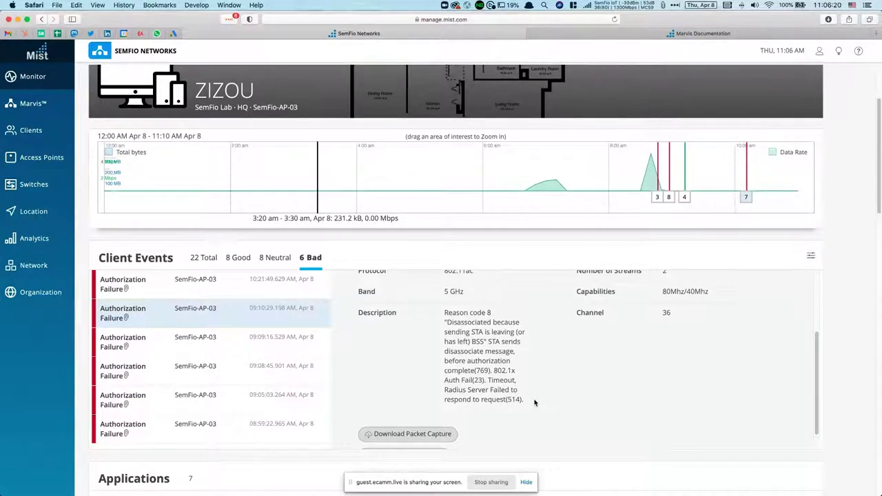
- Open the 09:10:29.198 AM failure's packet capture in CloudShark and look through its full frame list
{"action": "scroll", "coordinate": [443, 367], "scroll_direction": "down", "scroll_amount": 1}
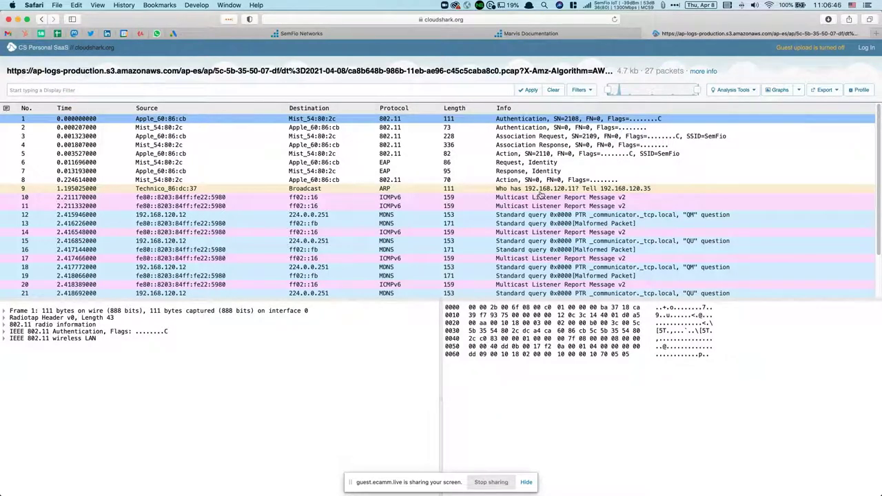
{"action": "scroll", "coordinate": [540, 193], "scroll_direction": "down", "scroll_amount": 3}
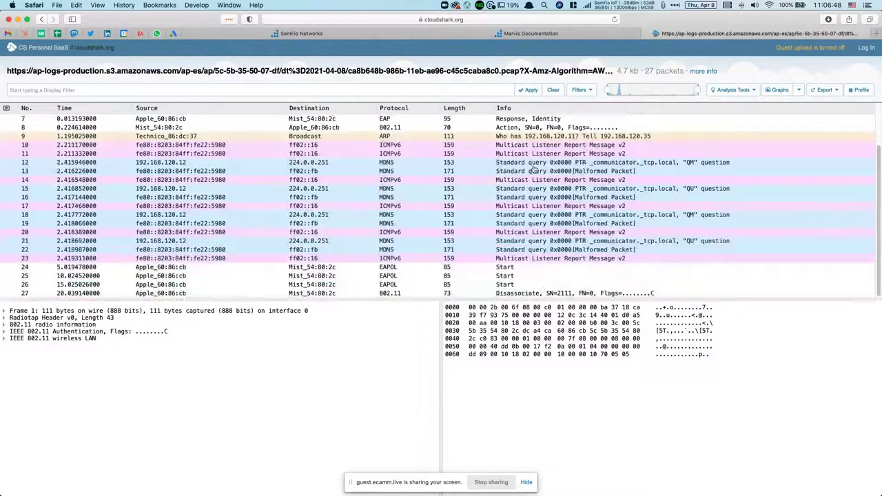
{"action": "scroll", "coordinate": [535, 169], "scroll_direction": "up", "scroll_amount": 3}
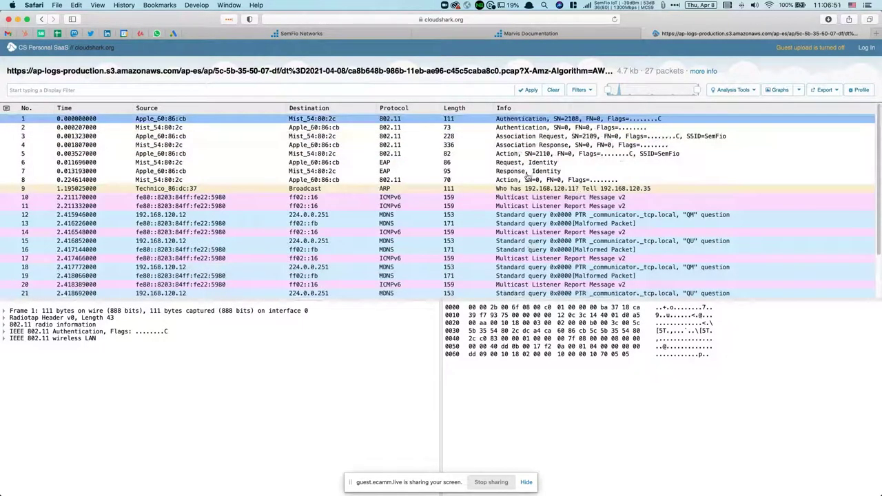
- Review authentication and association frames 1 to 4, and expand the Extensible Authentication Protocol details of identity request frame 6
{"action": "left_click", "coordinate": [518, 124]}
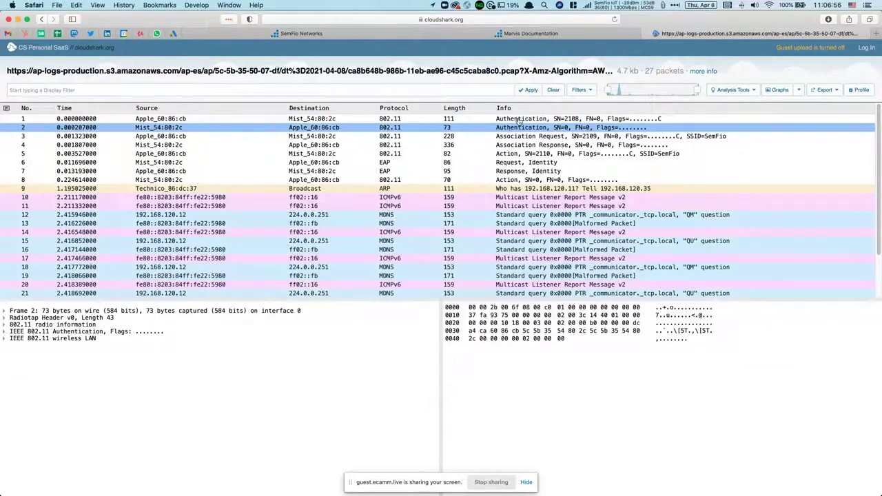
{"action": "left_click", "coordinate": [518, 119]}
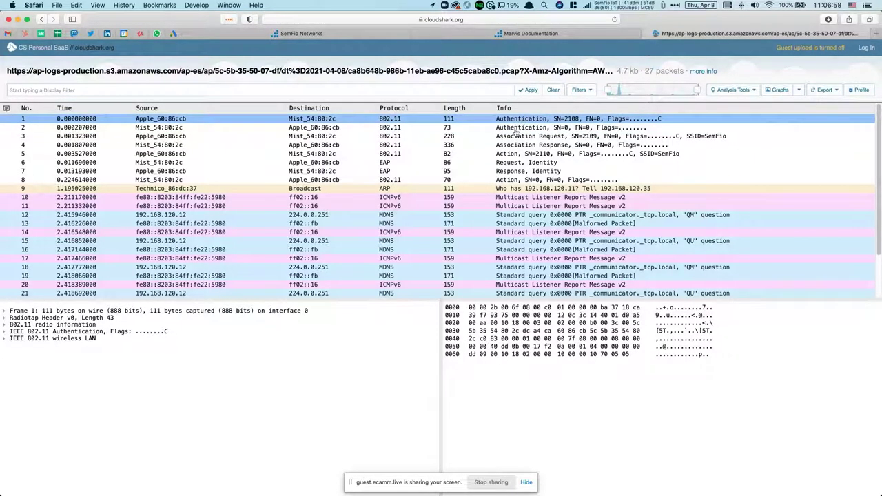
{"action": "left_click", "coordinate": [517, 129]}
{"action": "left_click", "coordinate": [516, 137]}
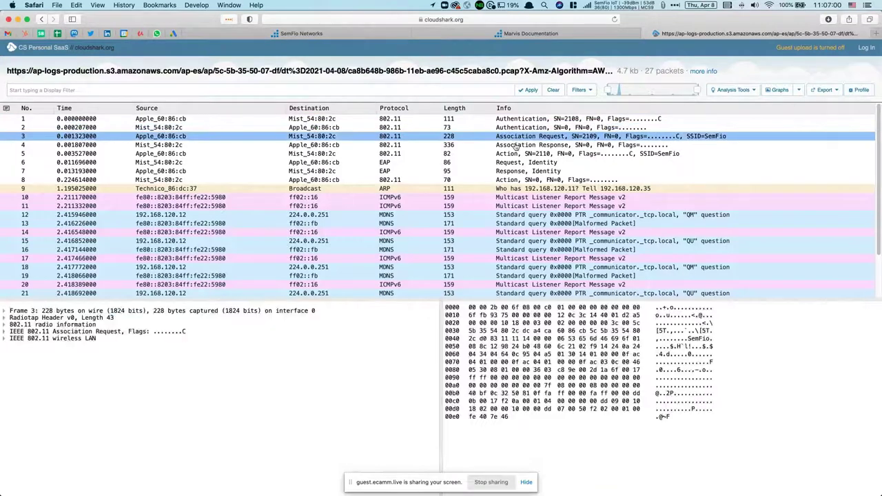
{"action": "left_click", "coordinate": [517, 146]}
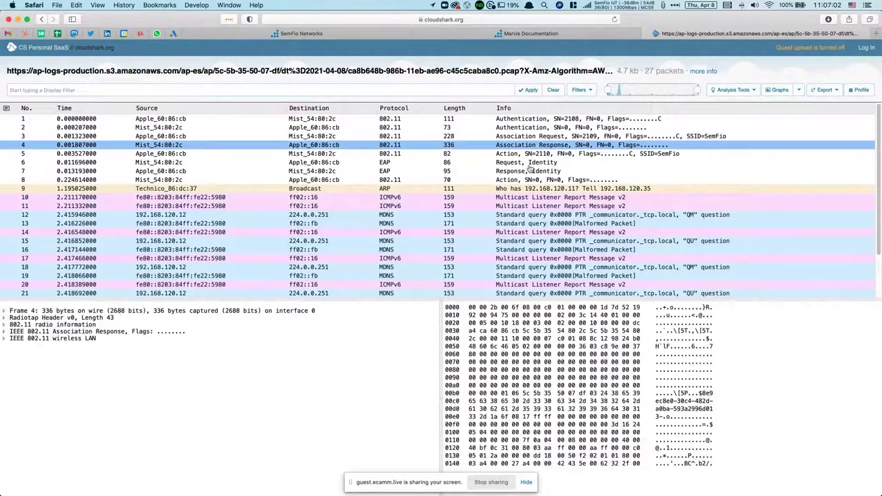
{"action": "left_click", "coordinate": [529, 163]}
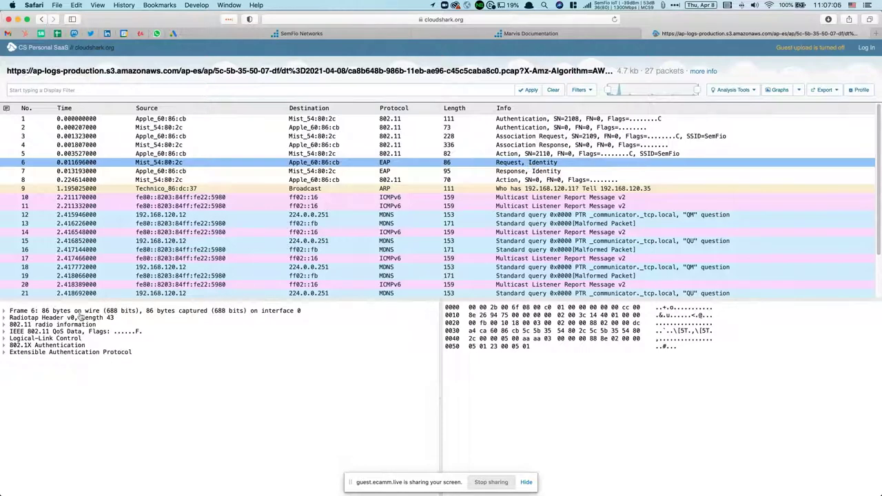
{"action": "left_click", "coordinate": [5, 352]}
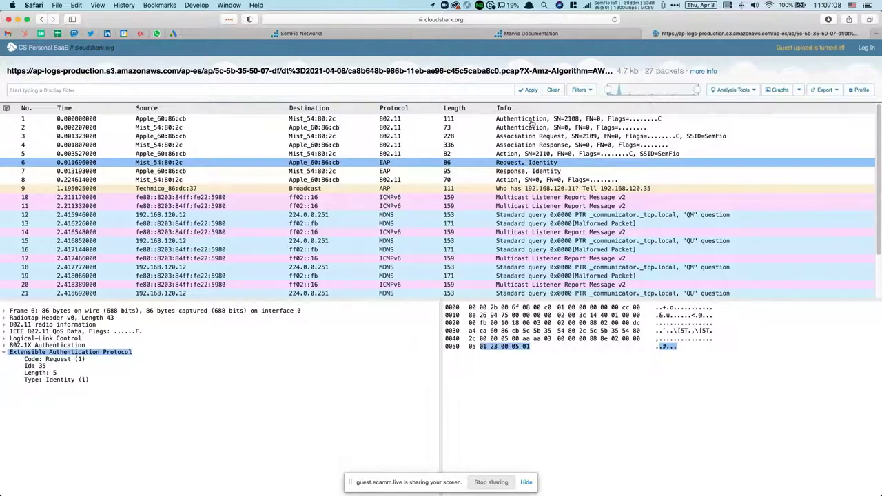
- Inspect identity response frame 7, and expand the 802.1X Authentication details to check EAPOL Start frames 24 to 26
{"action": "left_click", "coordinate": [521, 172]}
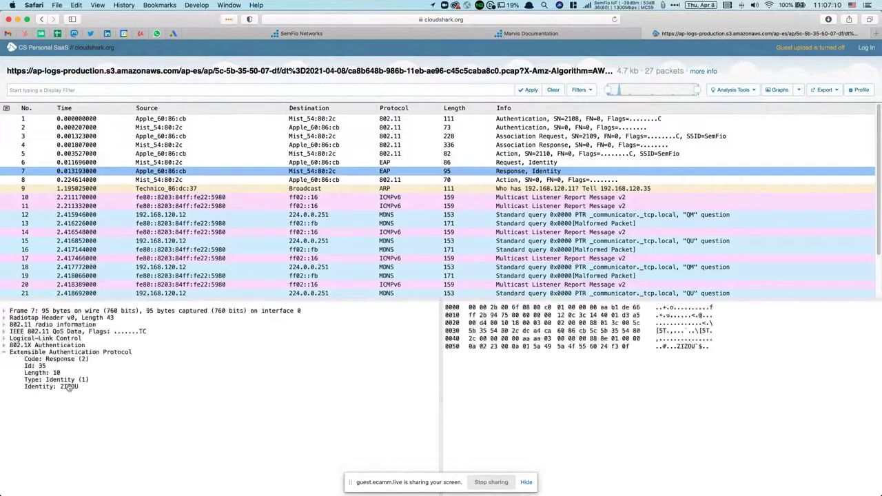
{"action": "scroll", "coordinate": [561, 176], "scroll_direction": "down", "scroll_amount": 3}
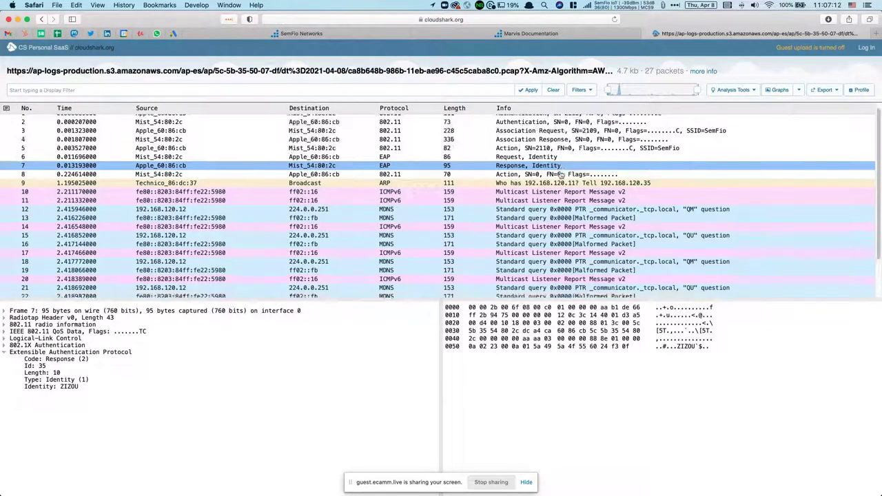
{"action": "scroll", "coordinate": [562, 174], "scroll_direction": "down", "scroll_amount": 3}
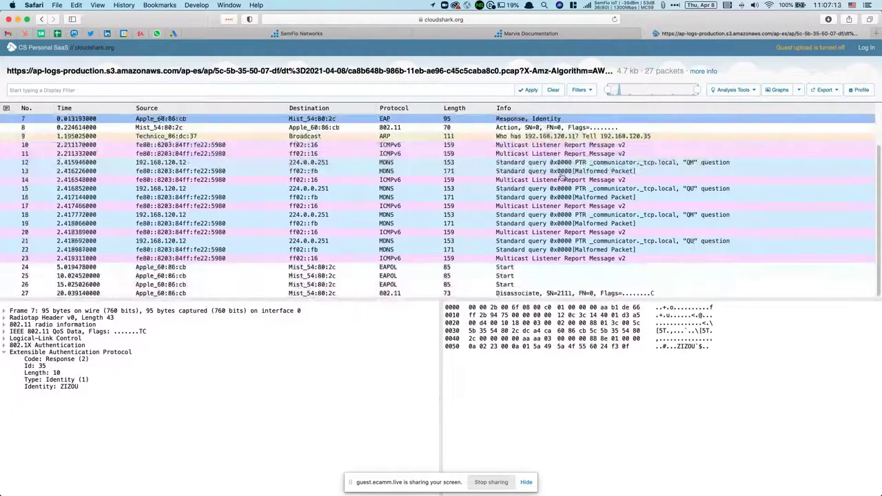
{"action": "left_click", "coordinate": [515, 269]}
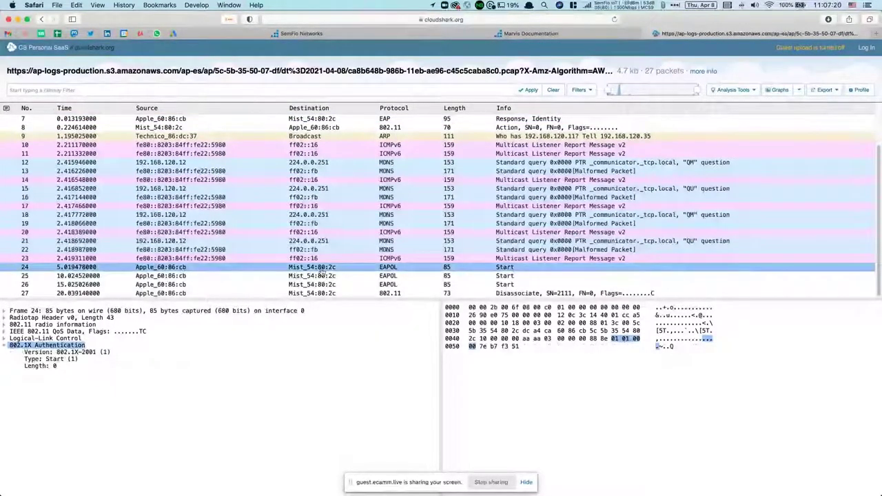
{"action": "left_click", "coordinate": [511, 277]}
{"action": "left_click", "coordinate": [513, 284]}
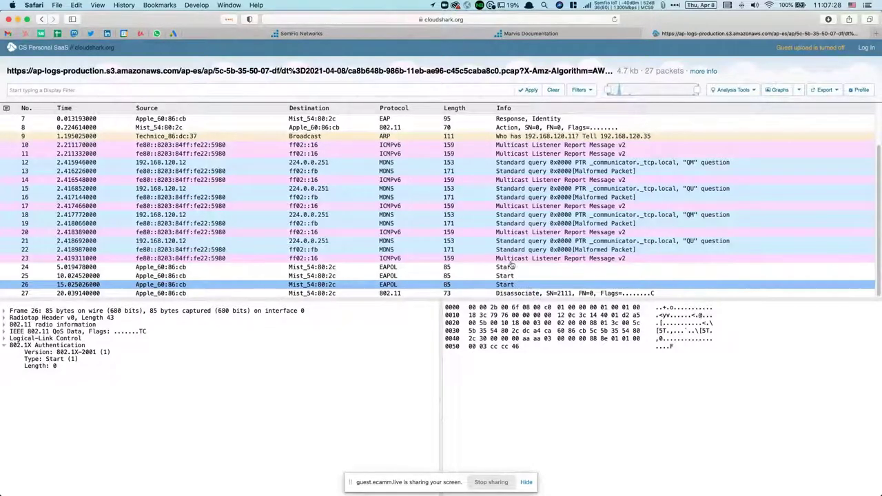
- Compare the EAP identity request and response in frames 6 and 7 with the client's EAPOL Start frames 24 to 26
{"action": "scroll", "coordinate": [512, 272], "scroll_direction": "up", "scroll_amount": 1}
{"action": "scroll", "coordinate": [512, 273], "scroll_direction": "up", "scroll_amount": 3}
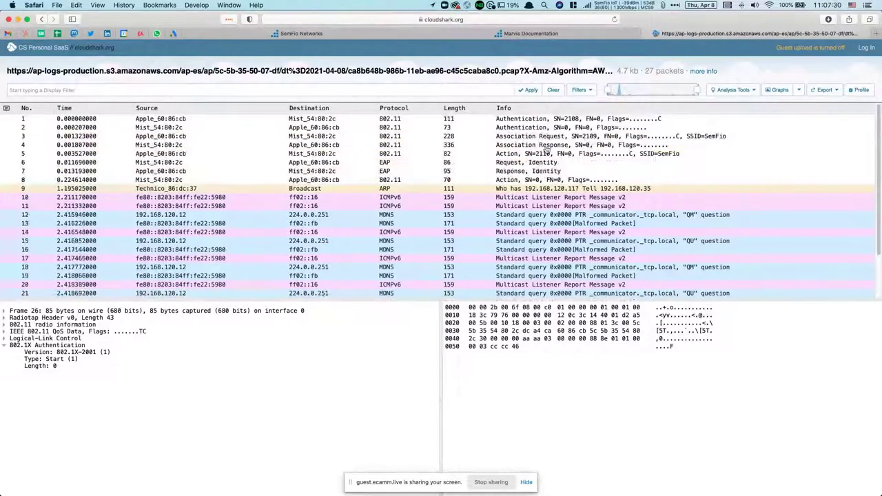
{"action": "left_click", "coordinate": [542, 162]}
{"action": "left_click", "coordinate": [541, 171]}
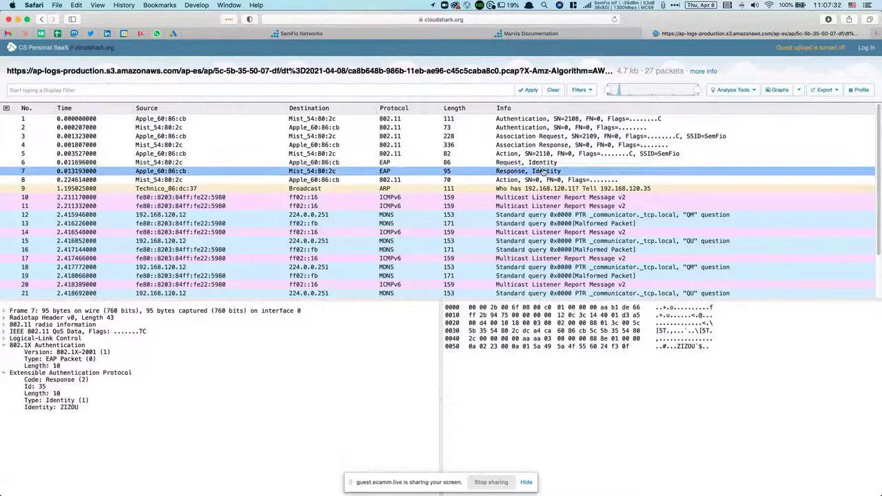
{"action": "scroll", "coordinate": [525, 239], "scroll_direction": "down", "scroll_amount": 3}
{"action": "left_click", "coordinate": [509, 268]}
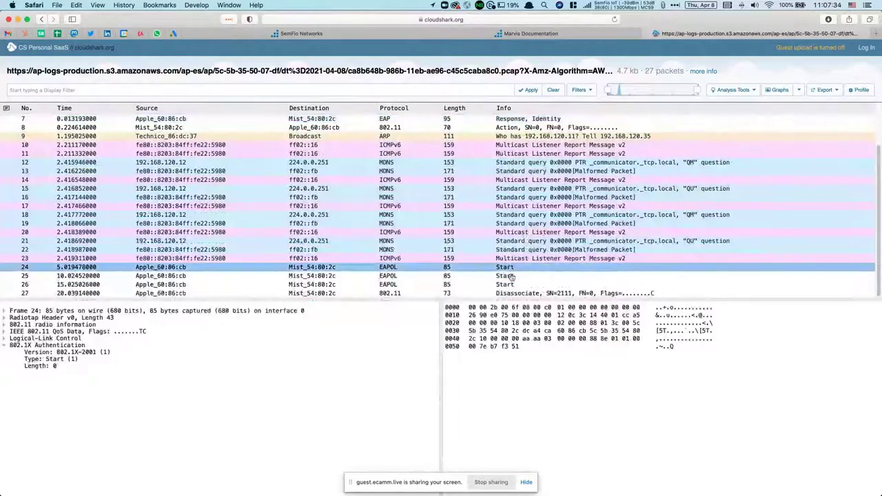
{"action": "key", "text": "Down"}
{"action": "key", "text": "Down"}
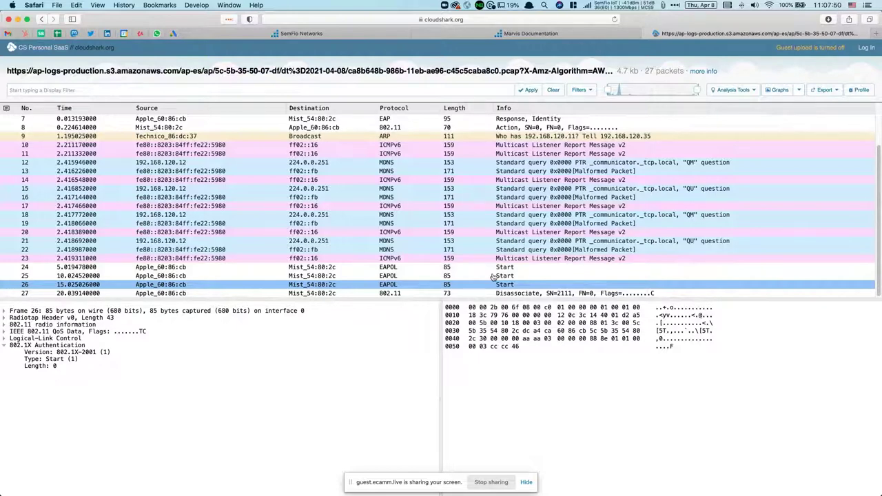
- Check the time intervals between EAPOL Start frames 24 to 26 and Disassociate frame 27
{"action": "left_click", "coordinate": [495, 276]}
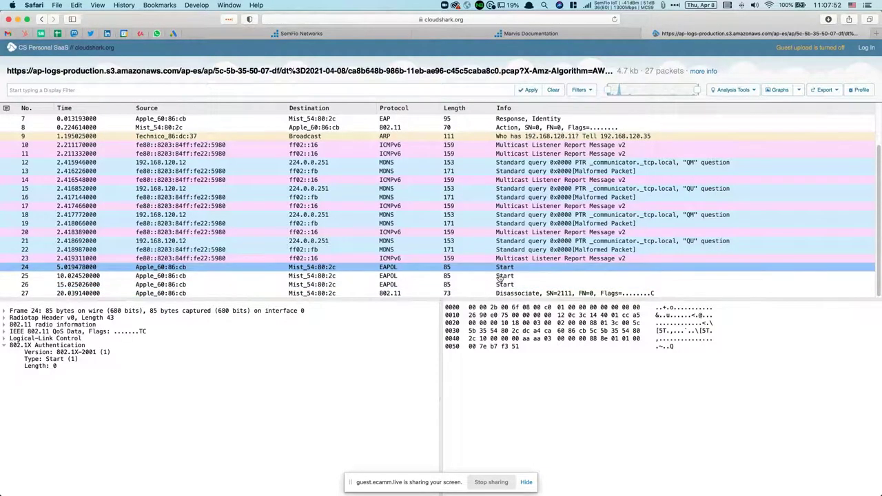
{"action": "left_click", "coordinate": [499, 285]}
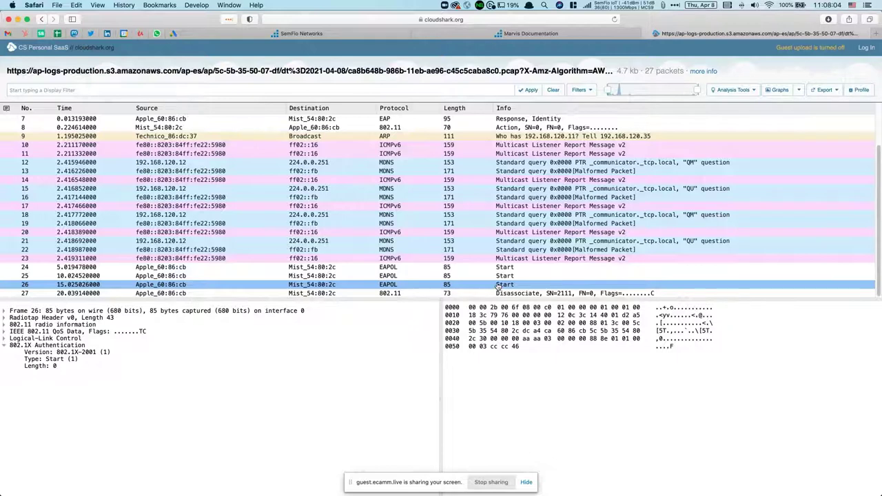
{"action": "left_click", "coordinate": [92, 294]}
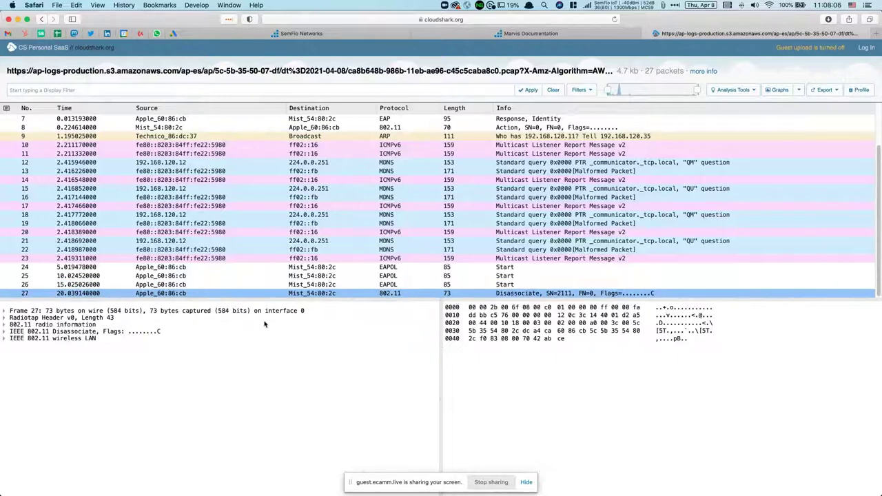
{"action": "left_click", "coordinate": [78, 268]}
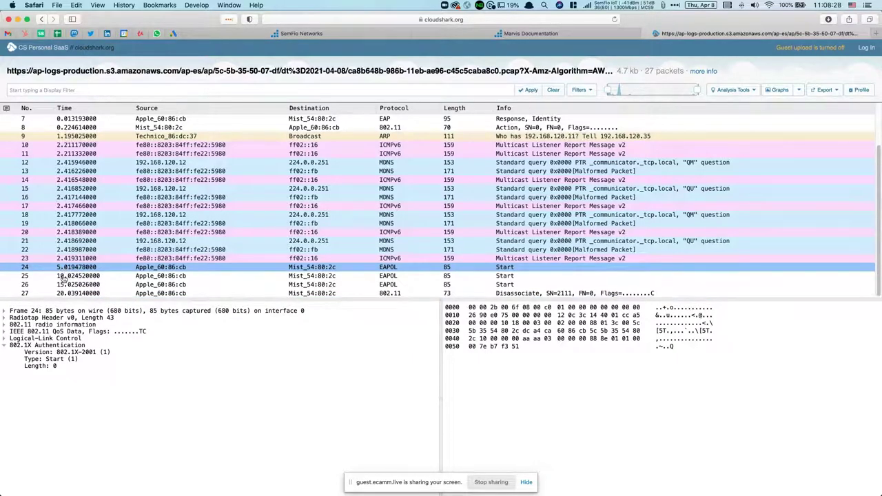
{"action": "left_click", "coordinate": [65, 277]}
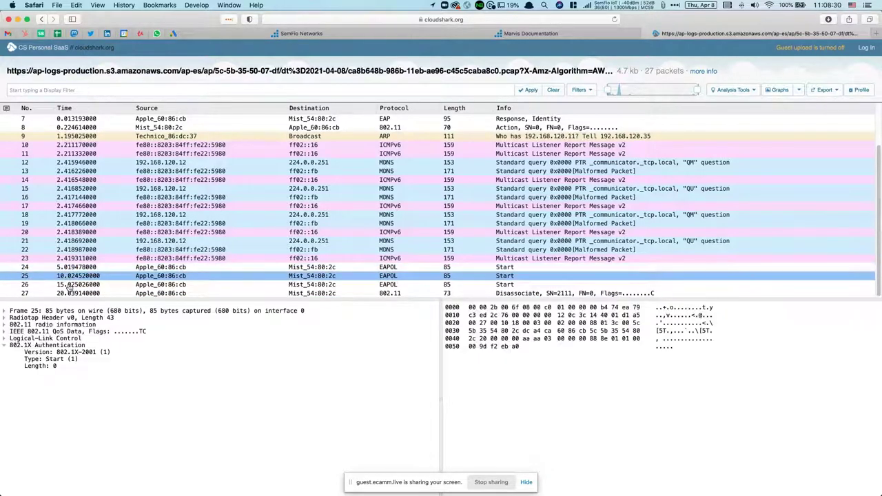
{"action": "left_click", "coordinate": [69, 285]}
{"action": "left_click", "coordinate": [73, 294]}
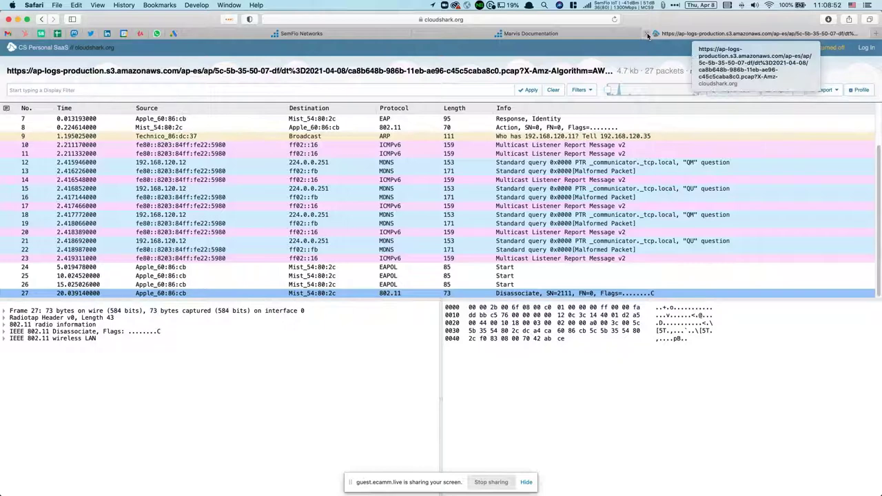
- Close the packet capture, and reread the RADIUS timeout explanation and connection details of the 09:10:29.198 AM failure
{"action": "left_click", "coordinate": [648, 36]}
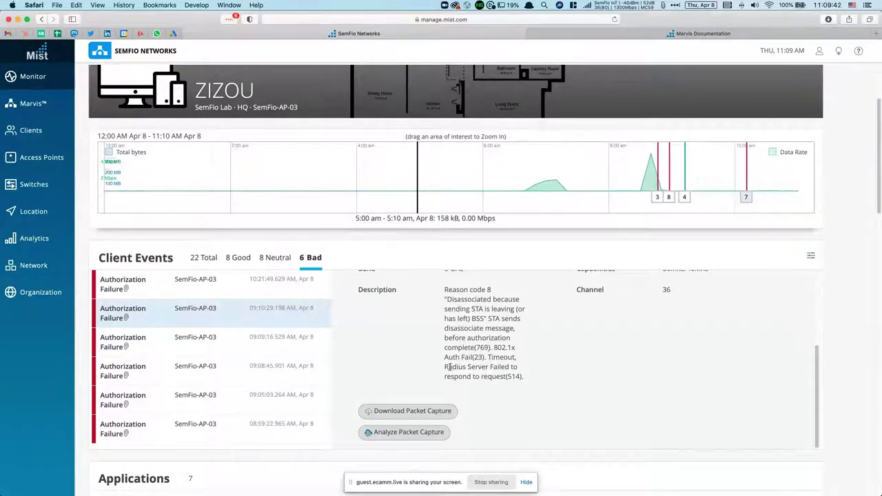
{"action": "left_click_drag", "start_coordinate": [444, 368], "coordinate": [525, 377]}
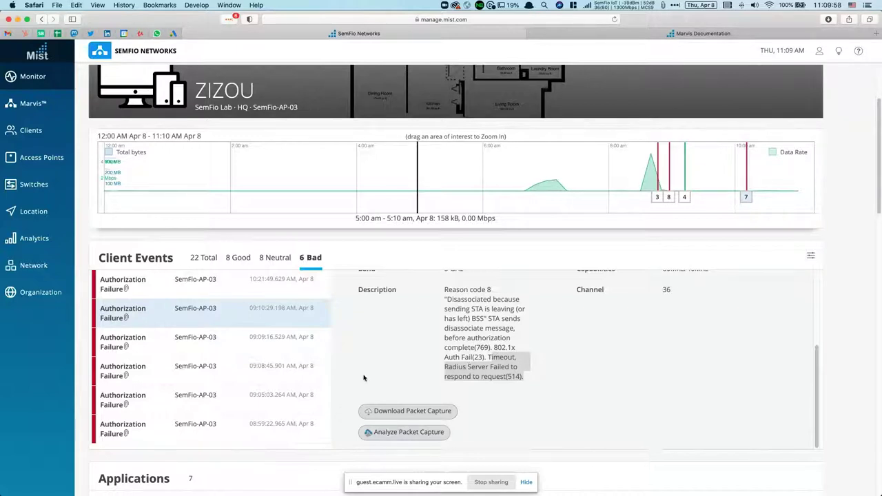
{"action": "left_click", "coordinate": [566, 350]}
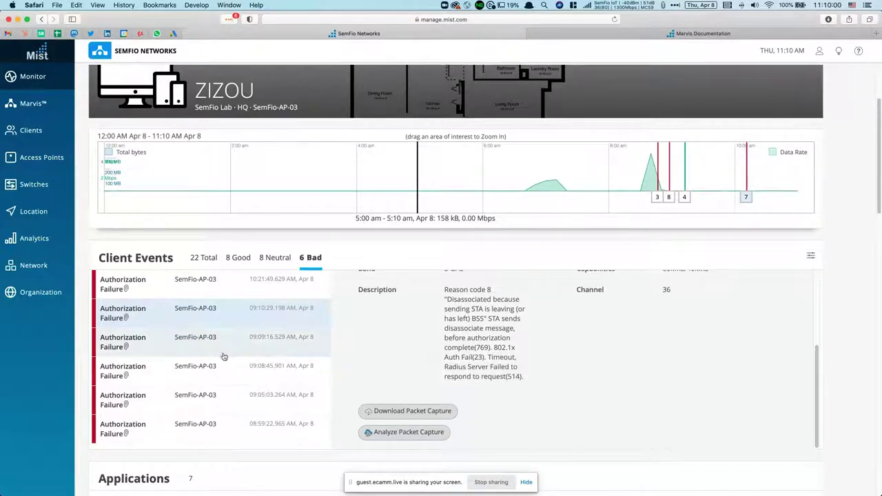
{"action": "scroll", "coordinate": [434, 373], "scroll_direction": "up", "scroll_amount": 2}
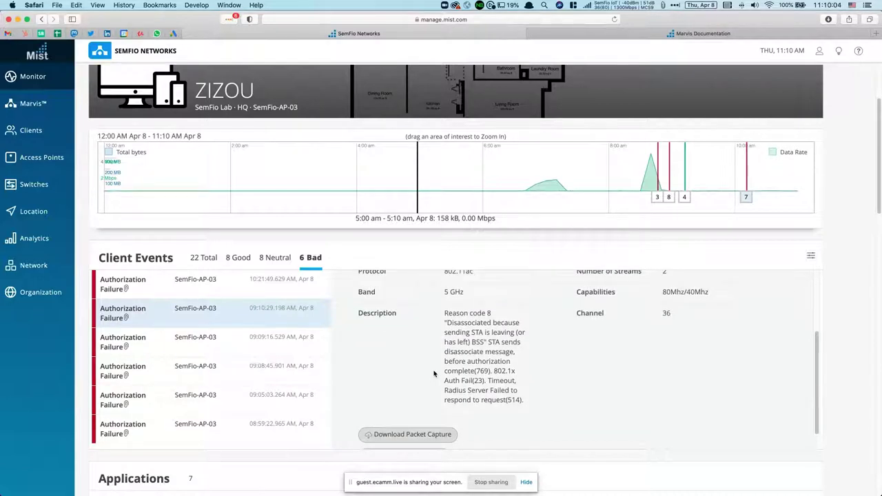
{"action": "scroll", "coordinate": [434, 374], "scroll_direction": "up", "scroll_amount": 3}
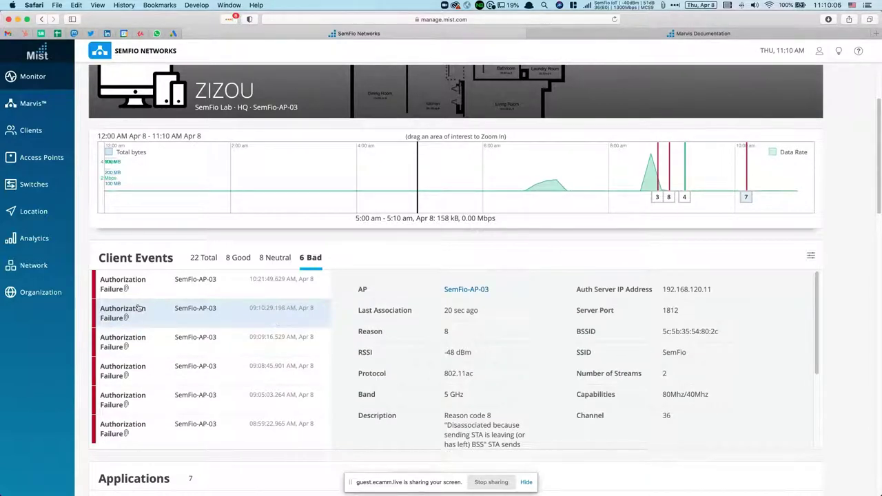
{"action": "scroll", "coordinate": [463, 383], "scroll_direction": "down", "scroll_amount": 1}
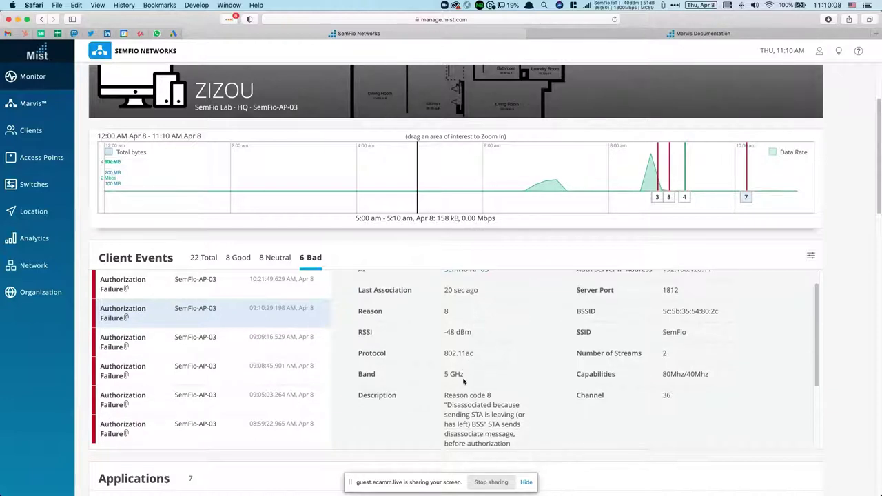
{"action": "scroll", "coordinate": [463, 380], "scroll_direction": "down", "scroll_amount": 3}
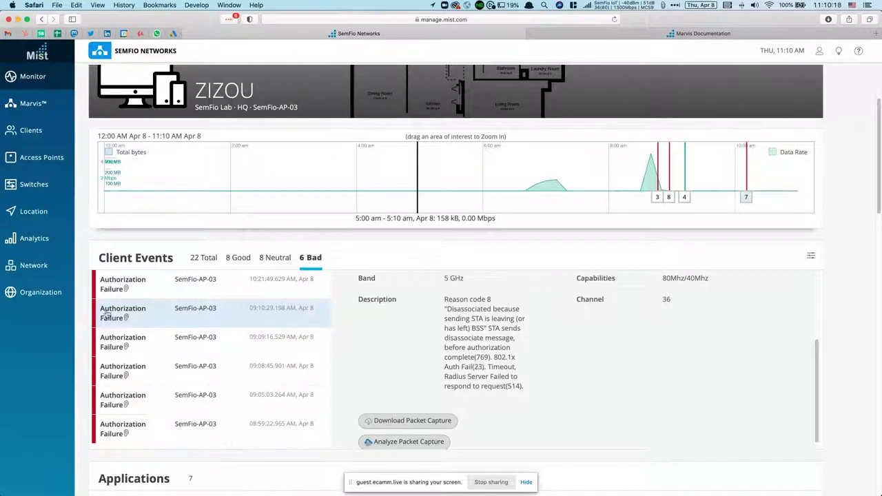
- Compare the descriptions of the 09:09:16.529 AM and 09:05:03.264 AM authorization failures
{"action": "left_click", "coordinate": [166, 346]}
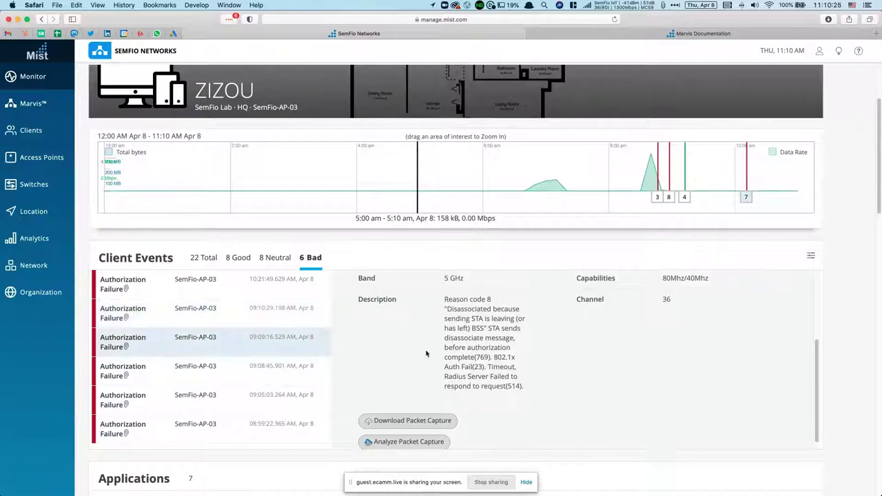
{"action": "scroll", "coordinate": [437, 355], "scroll_direction": "down", "scroll_amount": 1}
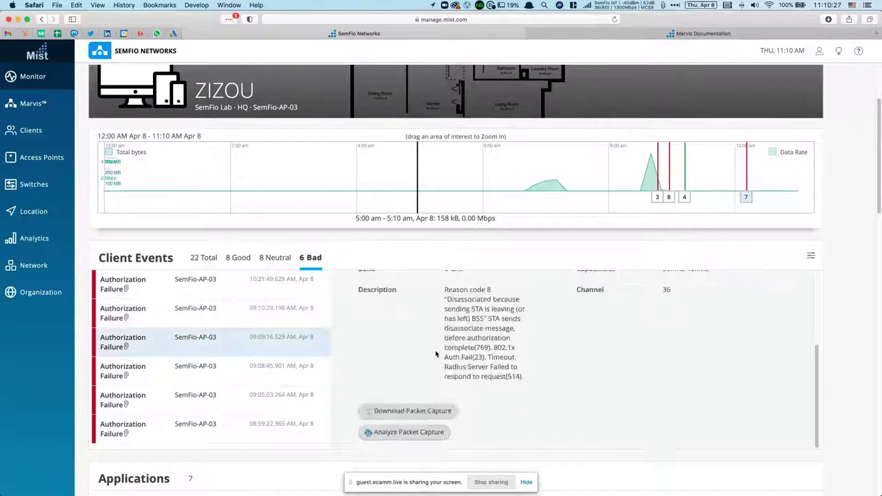
{"action": "left_click", "coordinate": [159, 394]}
{"action": "scroll", "coordinate": [158, 380], "scroll_direction": "down", "scroll_amount": 1}
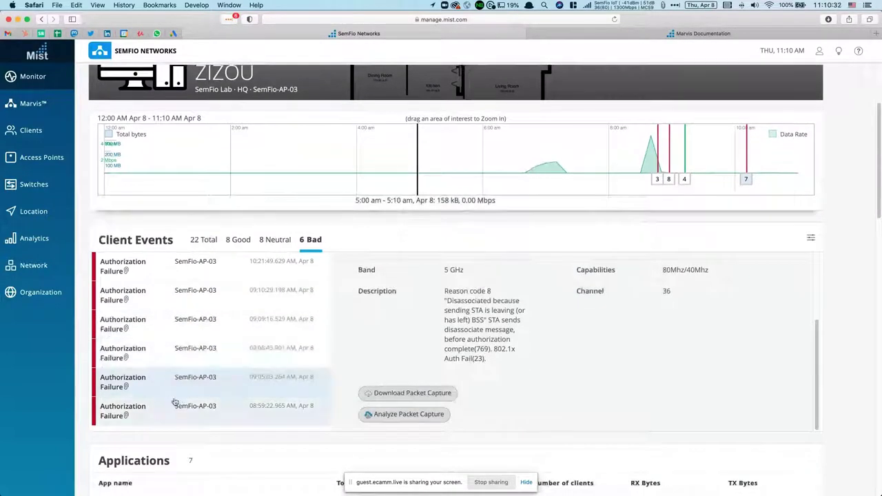
- Examine the 802.1X authentication failure portion of the 09:05:03.264 AM event's description
{"action": "left_click", "coordinate": [169, 385]}
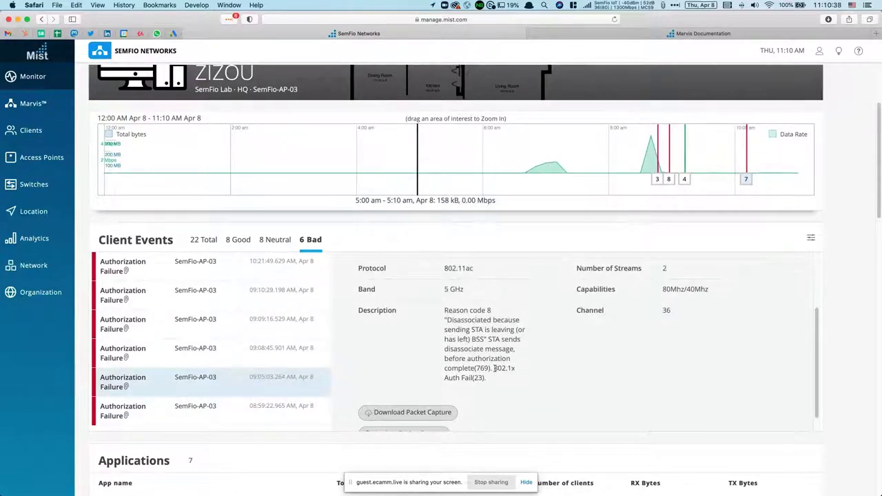
{"action": "left_click_drag", "start_coordinate": [494, 368], "coordinate": [473, 377]}
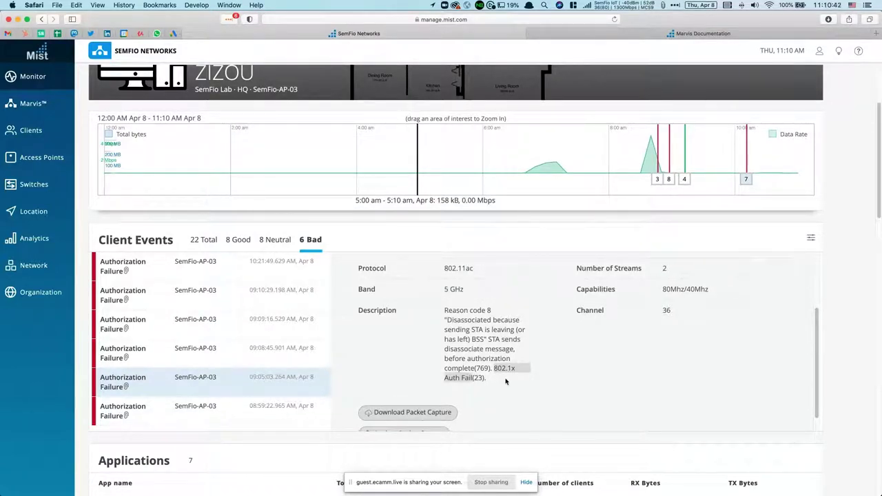
{"action": "left_click", "coordinate": [506, 381]}
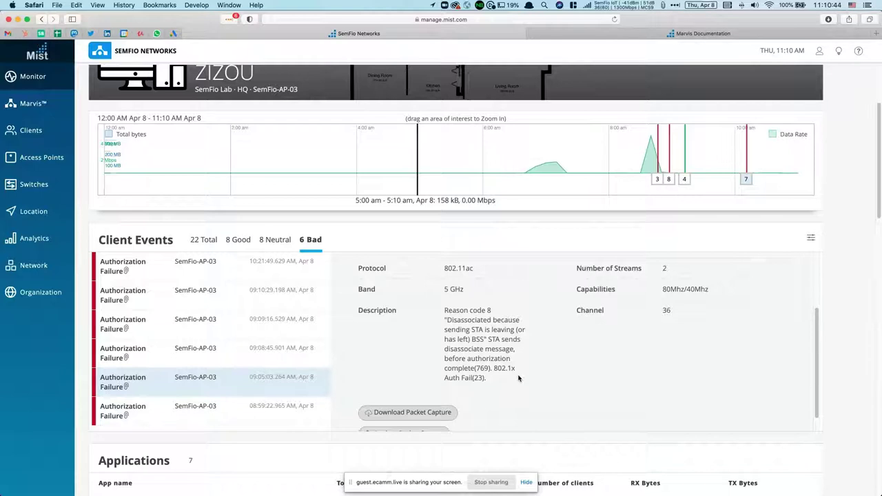
{"action": "scroll", "coordinate": [519, 378], "scroll_direction": "down", "scroll_amount": 1}
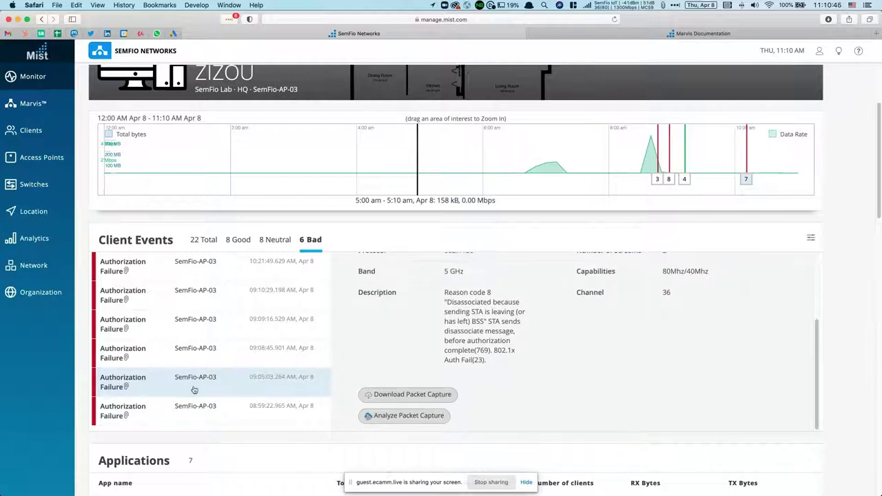
- Open the 09:05:03.264 AM failure's packet capture in CloudShark and review authentication and association frames 2 to 4
{"action": "left_click", "coordinate": [402, 415]}
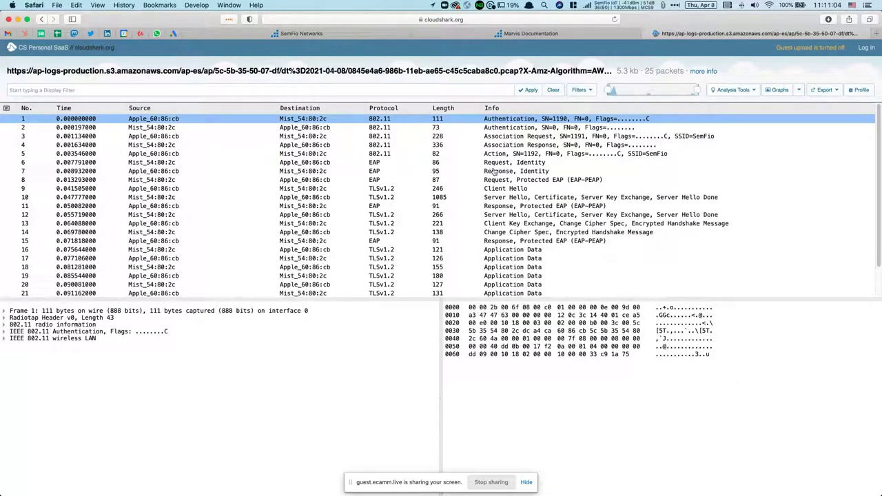
{"action": "left_click", "coordinate": [497, 129]}
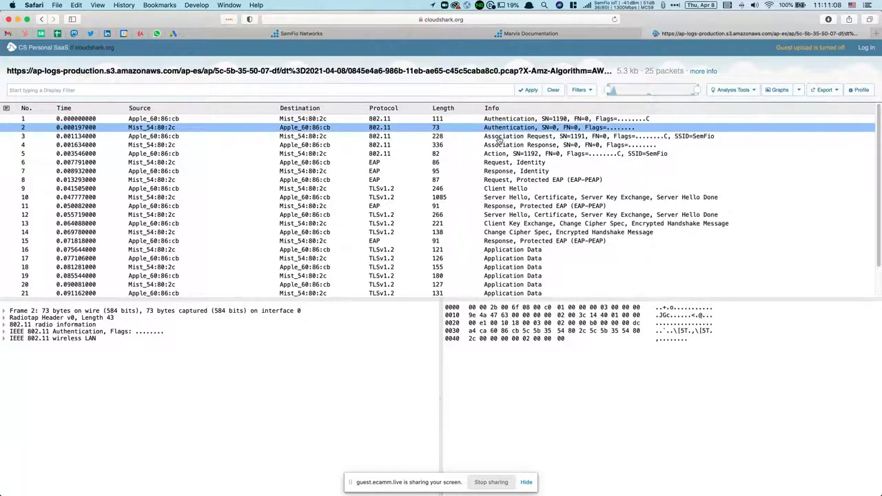
{"action": "left_click", "coordinate": [499, 137]}
{"action": "left_click", "coordinate": [496, 146]}
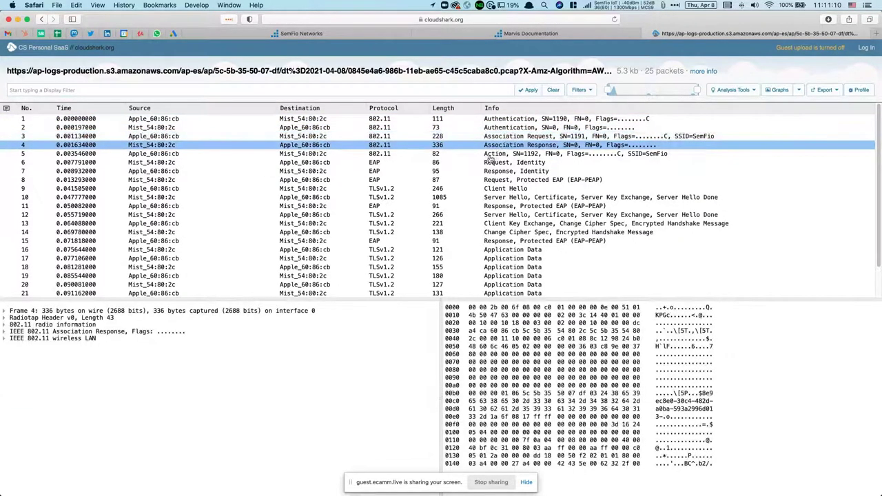
- Expand the Extensible Authentication Protocol details of identity request frame 6, and inspect identity response frame 7 in the new capture
{"action": "left_click", "coordinate": [495, 163]}
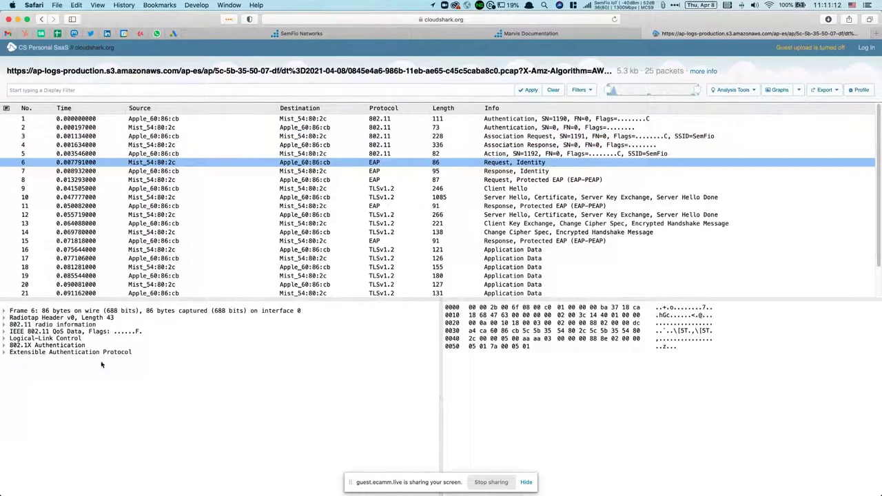
{"action": "left_click", "coordinate": [5, 353]}
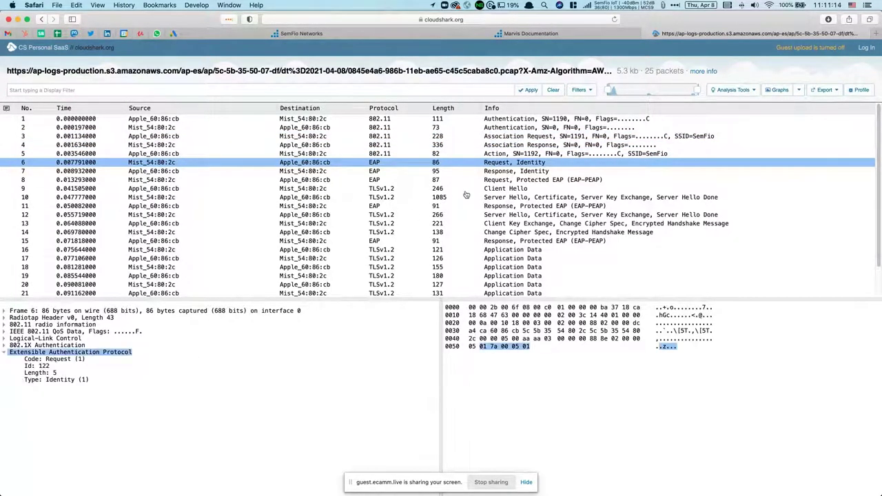
{"action": "left_click", "coordinate": [508, 171]}
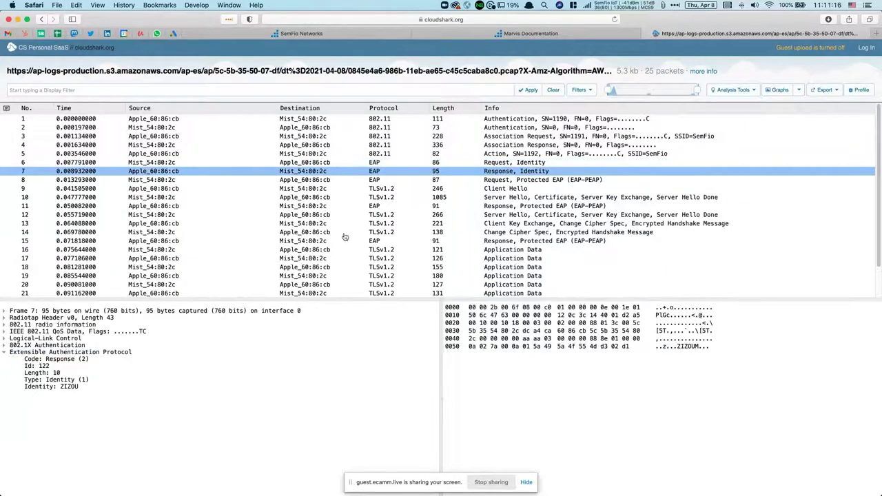
- Inspect the Protected EAP request in frame 8, and compare the Client Hello, Server Hello and response in frames 9 to 11
{"action": "left_click", "coordinate": [501, 182]}
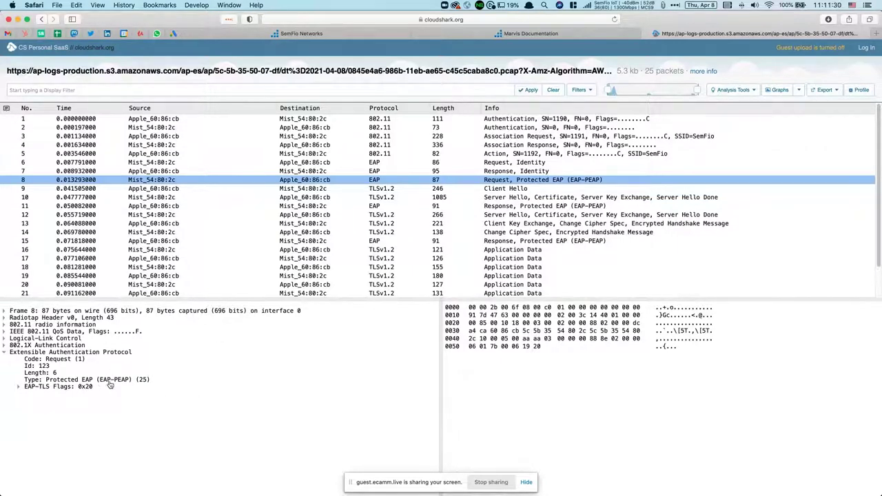
{"action": "left_click", "coordinate": [516, 188]}
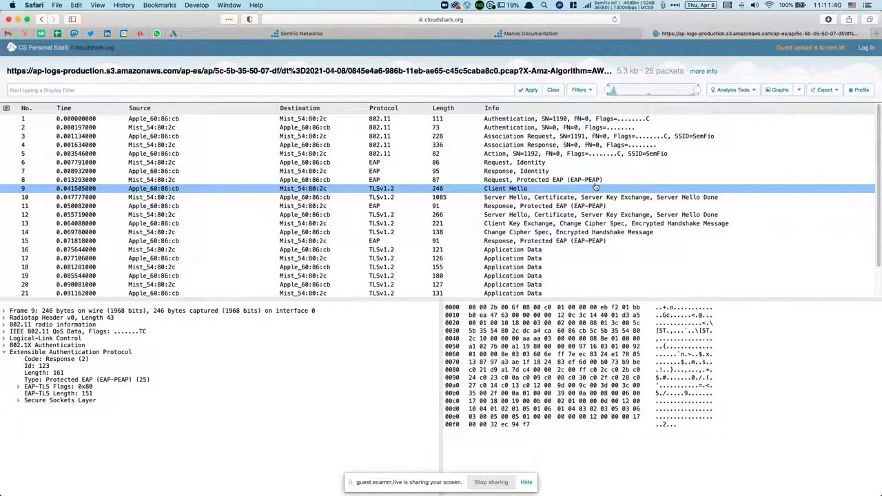
{"action": "left_click", "coordinate": [509, 199]}
{"action": "left_click", "coordinate": [509, 188]}
{"action": "left_click", "coordinate": [507, 198]}
{"action": "left_click", "coordinate": [507, 189]}
{"action": "left_click", "coordinate": [522, 197]}
{"action": "left_click", "coordinate": [515, 190]}
{"action": "left_click", "coordinate": [513, 198]}
{"action": "left_click", "coordinate": [511, 207]}
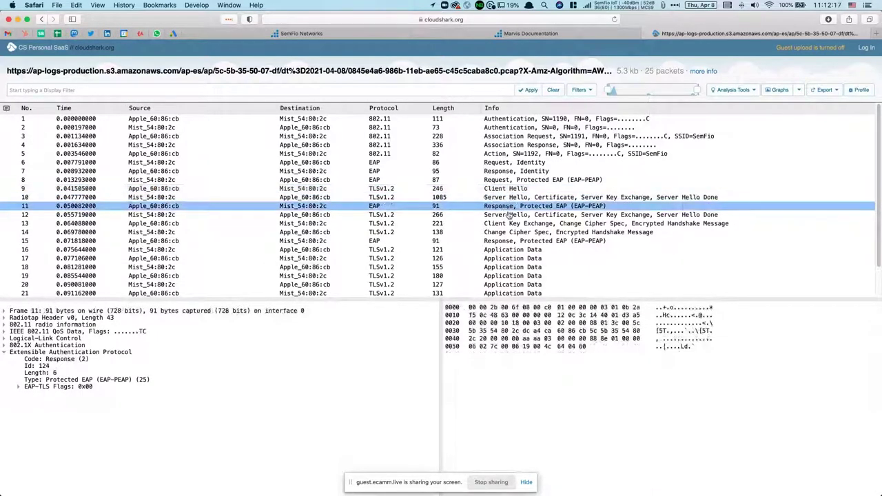
- Step through the remaining PEAP exchange, inspecting frame 12, response frame 15 and the Application Data frames 16 to 20
{"action": "left_click", "coordinate": [510, 216]}
{"action": "left_click", "coordinate": [513, 241]}
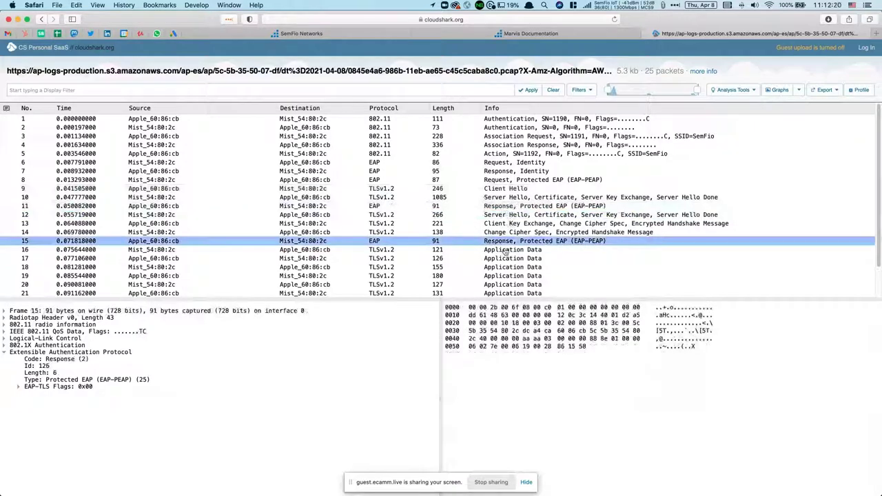
{"action": "left_click", "coordinate": [518, 249]}
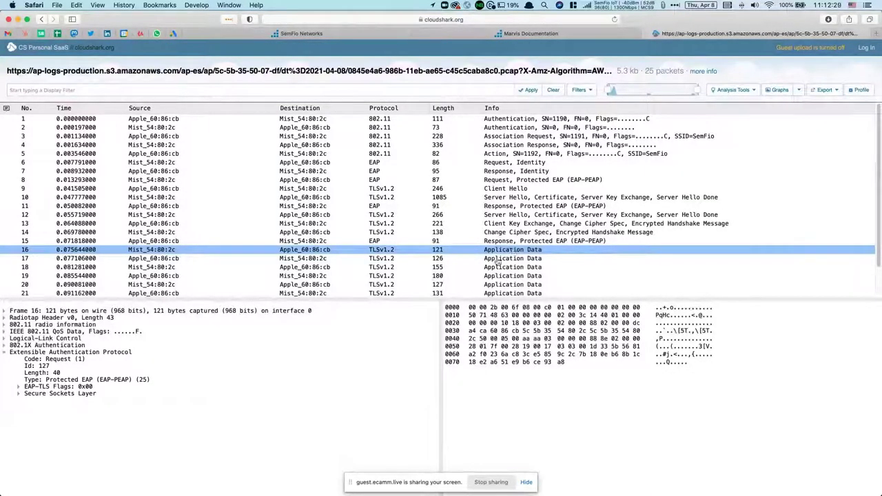
{"action": "scroll", "coordinate": [498, 261], "scroll_direction": "down", "scroll_amount": 3}
{"action": "left_click", "coordinate": [505, 230]}
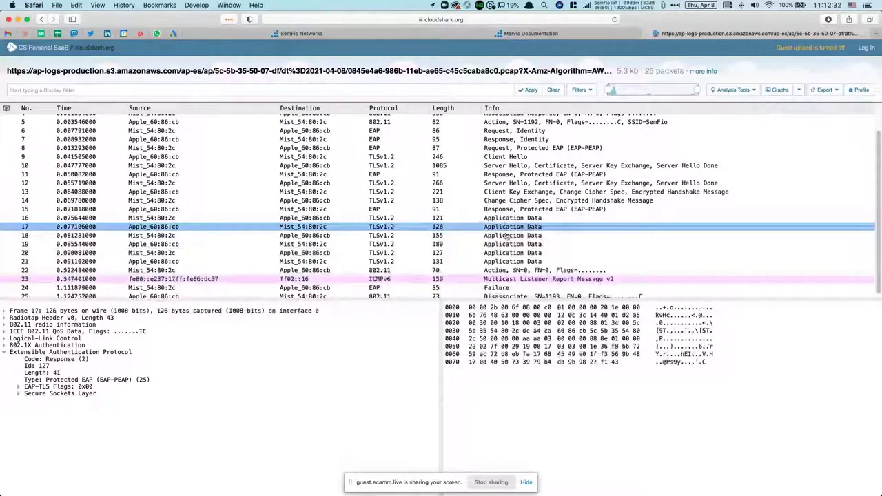
{"action": "left_click", "coordinate": [507, 235]}
{"action": "left_click", "coordinate": [509, 253]}
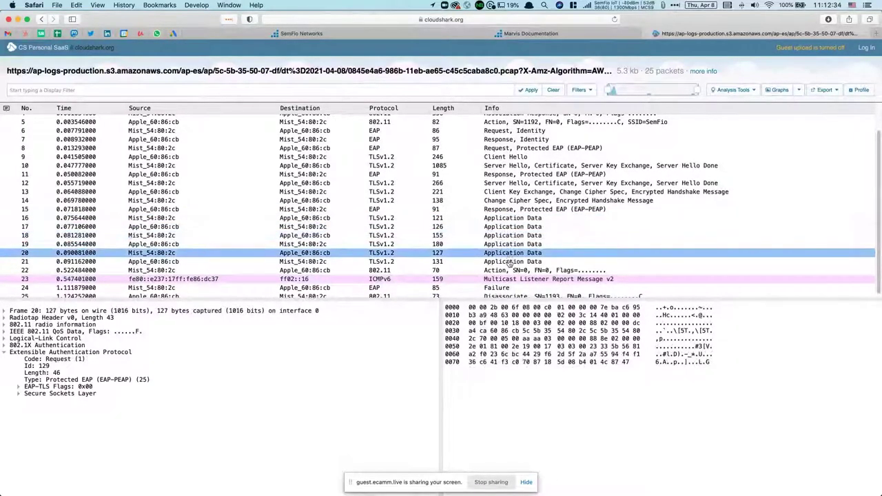
- Inspect EAP Failure frame 24 and compare it with the 09:05:03.264 AM event's description in Mist
{"action": "scroll", "coordinate": [510, 263], "scroll_direction": "down", "scroll_amount": 1}
{"action": "left_click", "coordinate": [502, 285]}
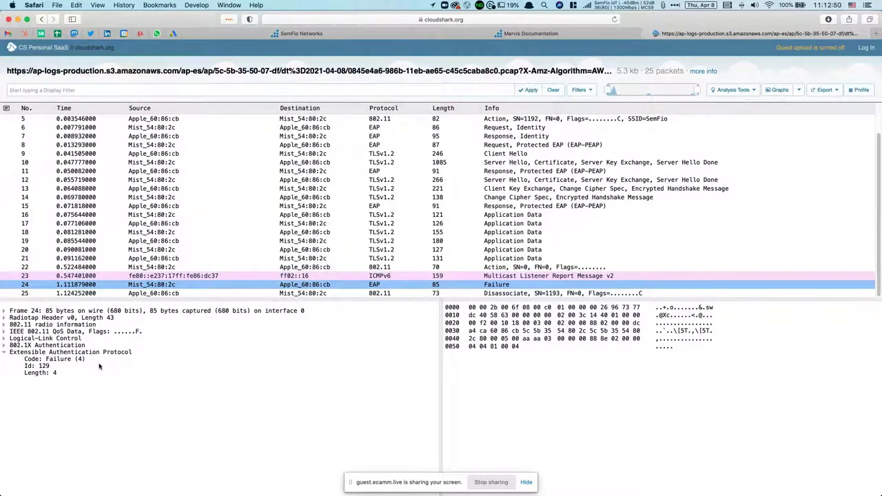
{"action": "key", "text": "super+w"}
{"action": "left_click_drag", "start_coordinate": [491, 292], "coordinate": [445, 292]}
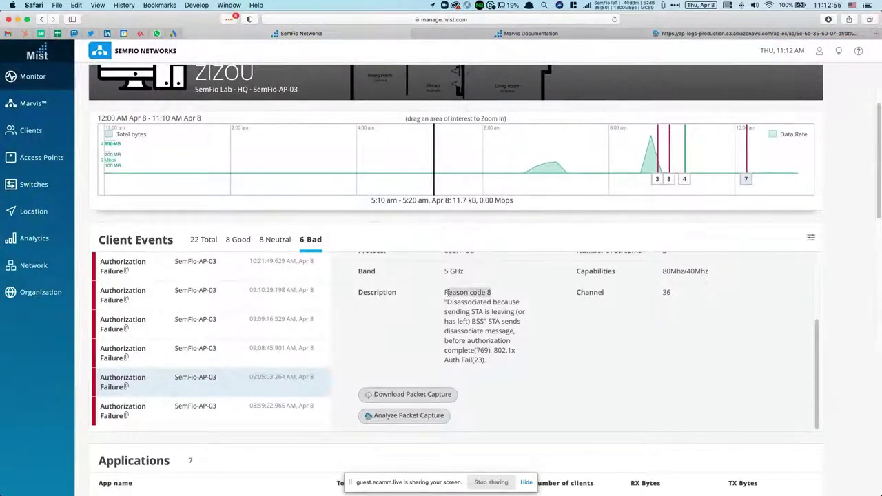
{"action": "left_click", "coordinate": [716, 35]}
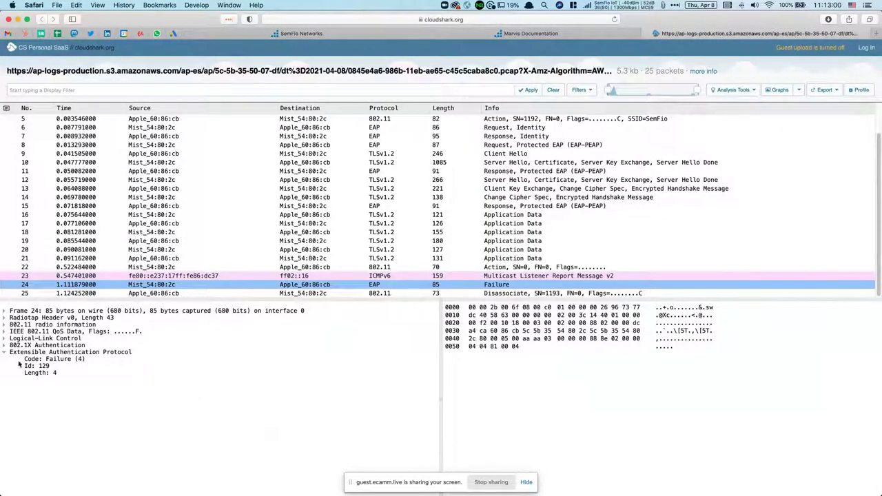
{"action": "left_click", "coordinate": [330, 33]}
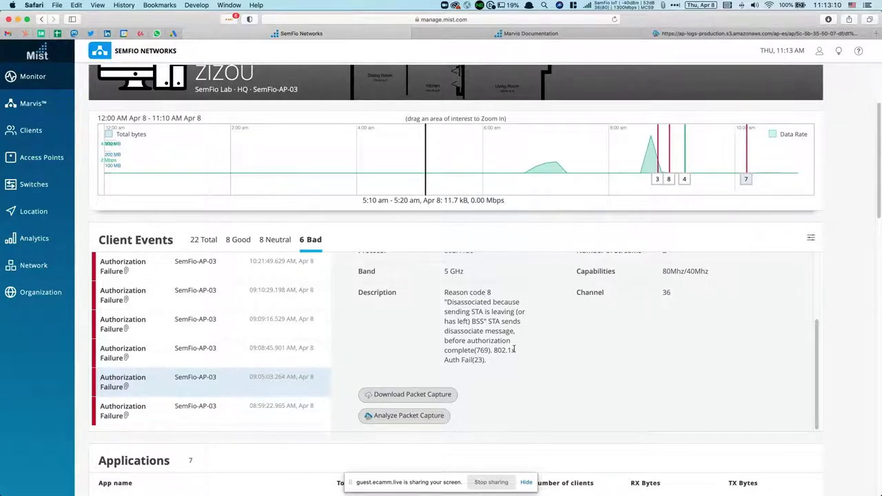
{"action": "left_click", "coordinate": [692, 35]}
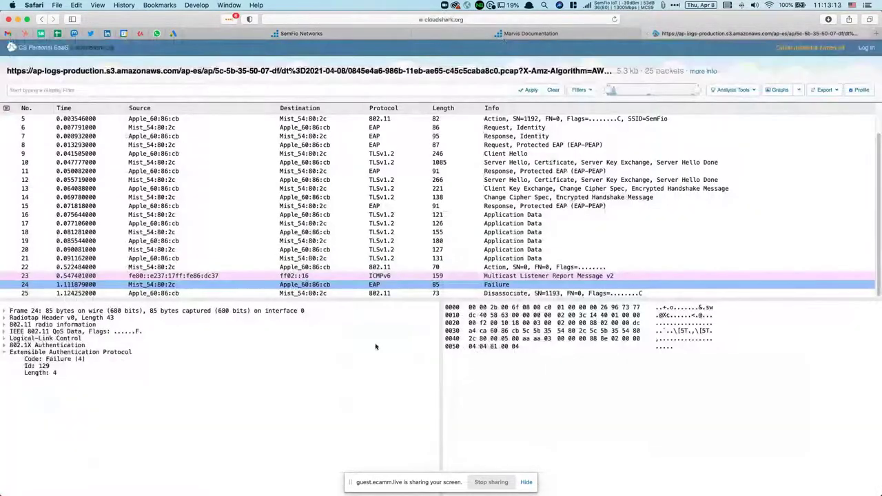
- Expand the IEEE 802.11 wireless LAN fixed parameters of Disassociate frame 25 and examine its reason code
{"action": "left_click", "coordinate": [491, 292]}
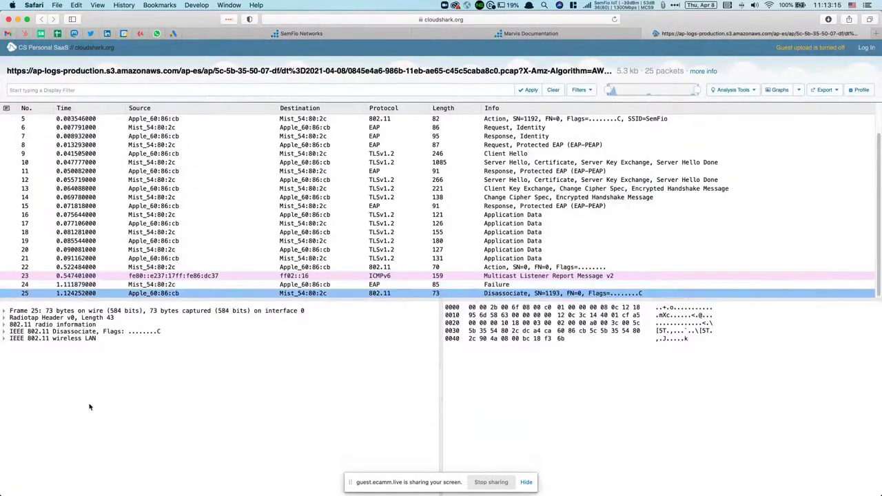
{"action": "left_click", "coordinate": [3, 337]}
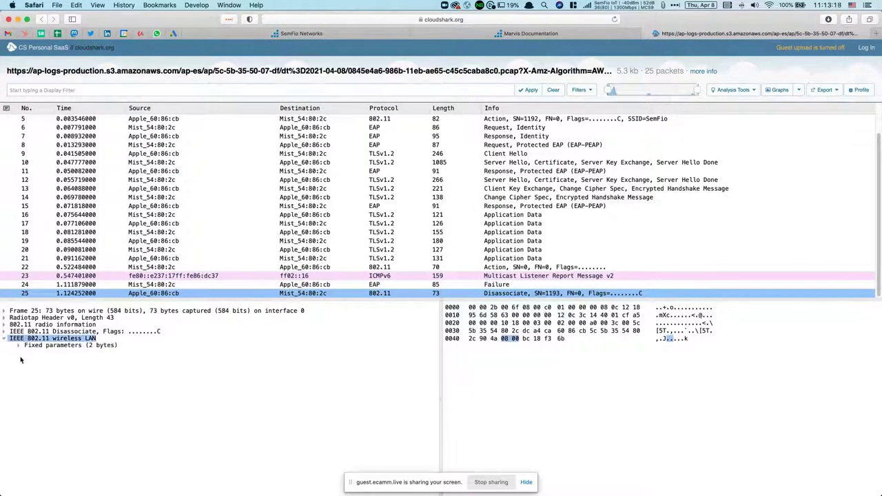
{"action": "left_click", "coordinate": [19, 345]}
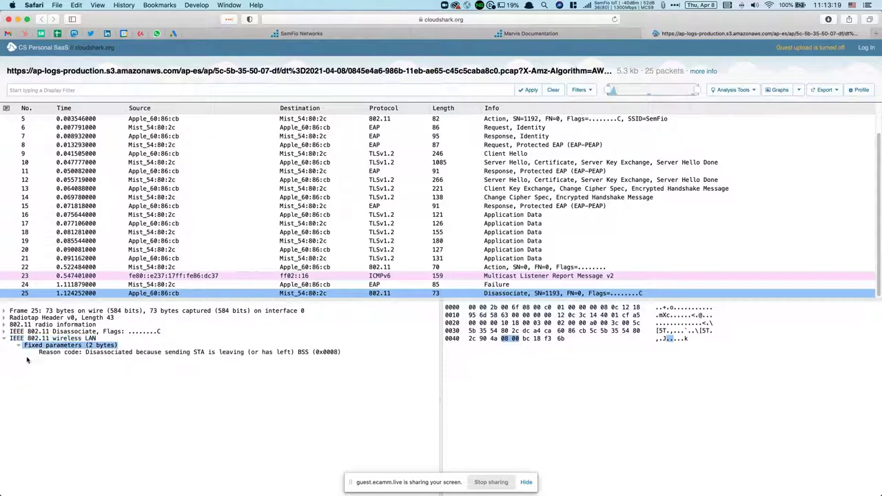
{"action": "left_click", "coordinate": [244, 355]}
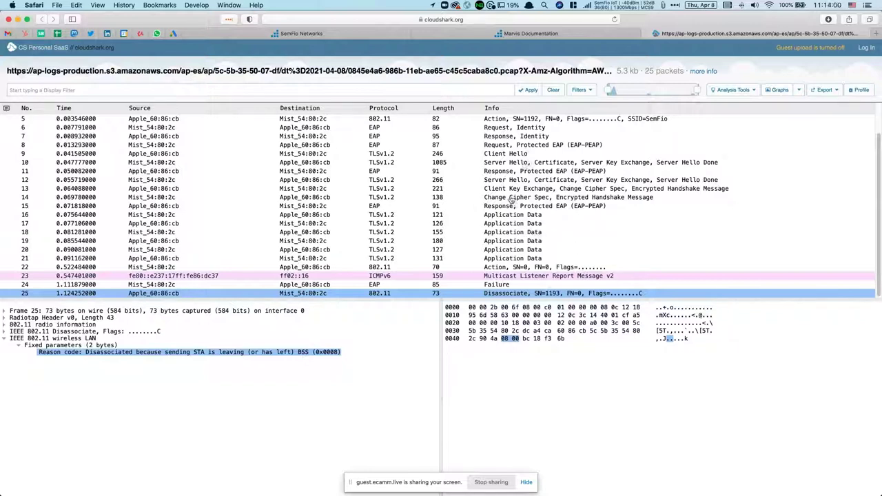
{"action": "scroll", "coordinate": [511, 200], "scroll_direction": "up", "scroll_amount": 1}
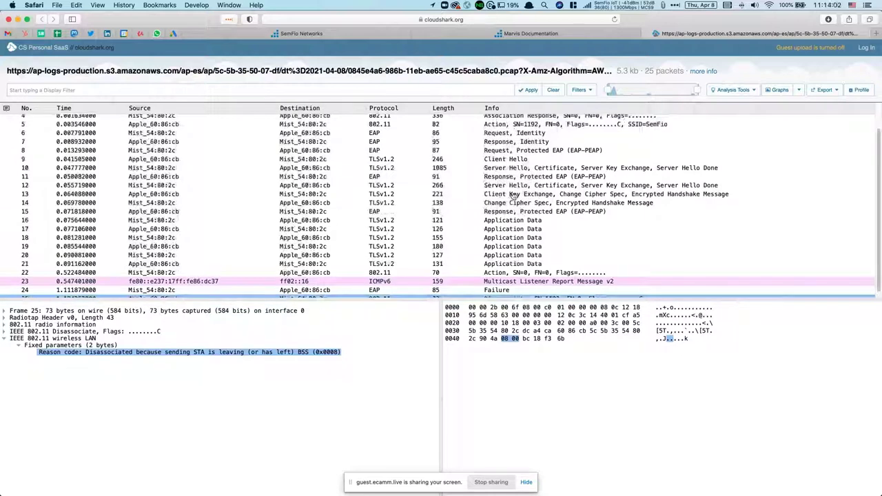
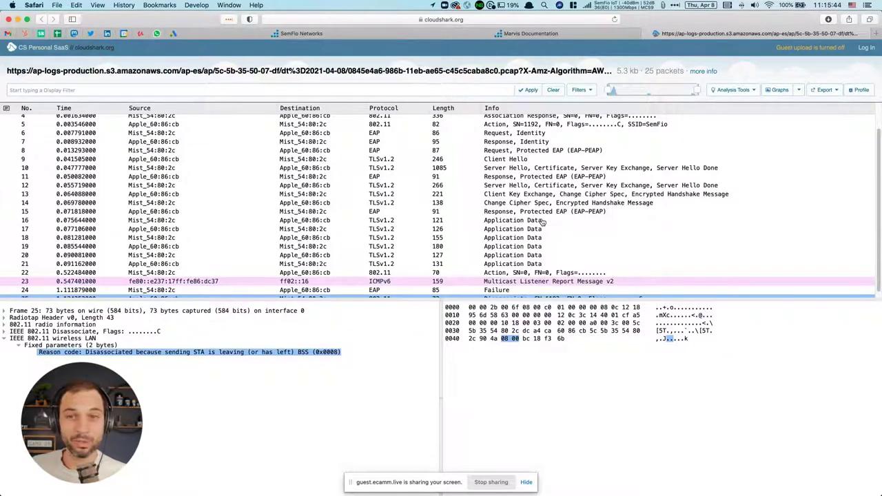
- Compare the Mist authorization failure description with the CloudShark packet list and disassociation reason code
{"action": "left_click", "coordinate": [365, 35]}
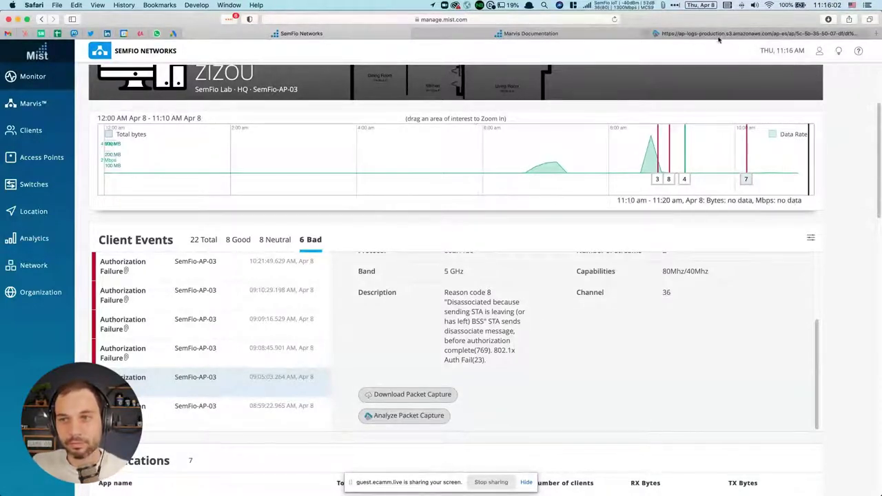
{"action": "mouse_move", "coordinate": [717, 38]}
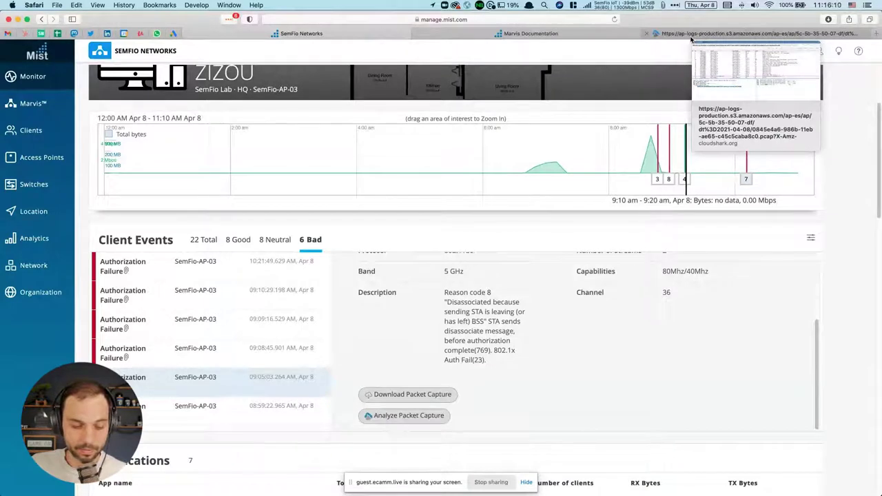
{"action": "left_click", "coordinate": [693, 34]}
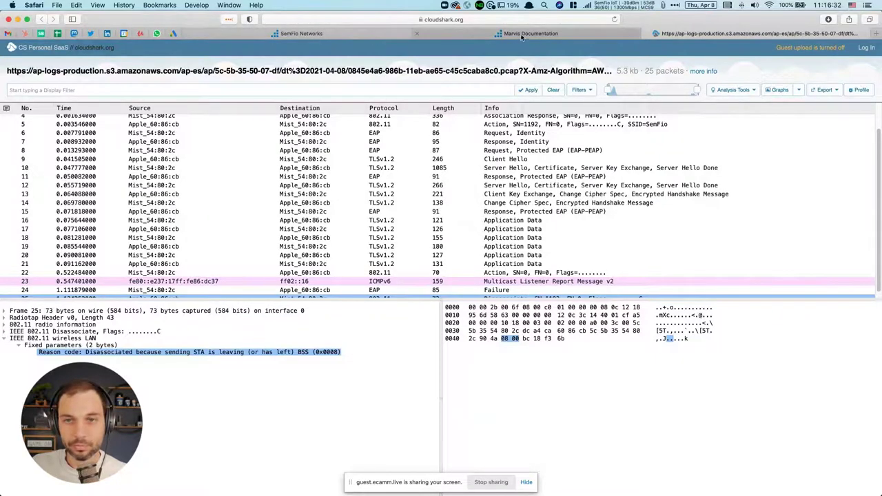
{"action": "left_click", "coordinate": [383, 34]}
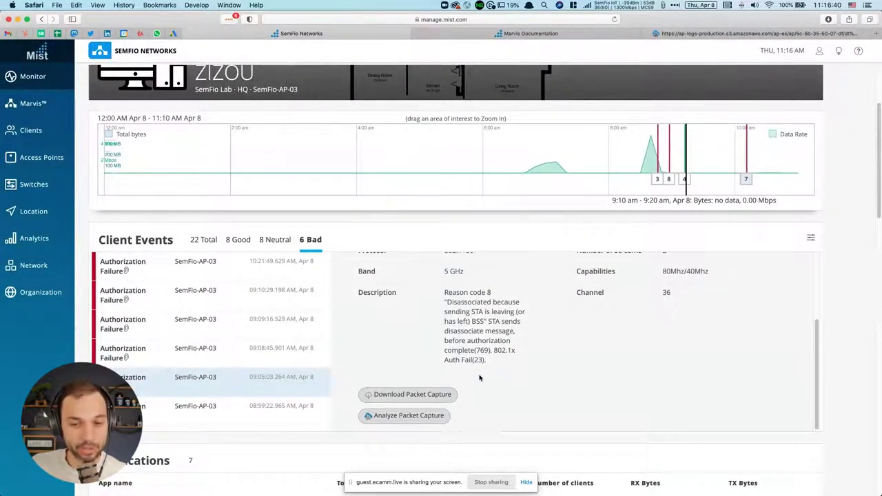
{"action": "left_click", "coordinate": [698, 36]}
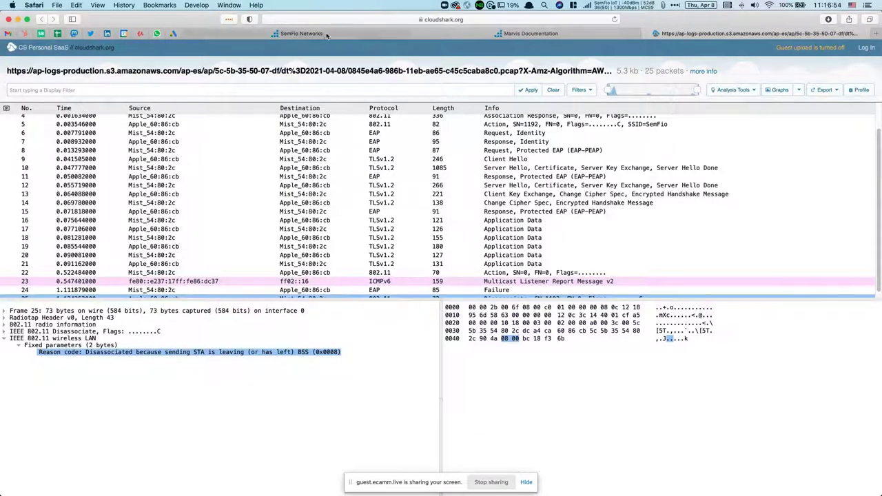
- Return to Mist and review the full details of the 09:05:03.264 AM authorization failure
{"action": "left_click", "coordinate": [301, 33]}
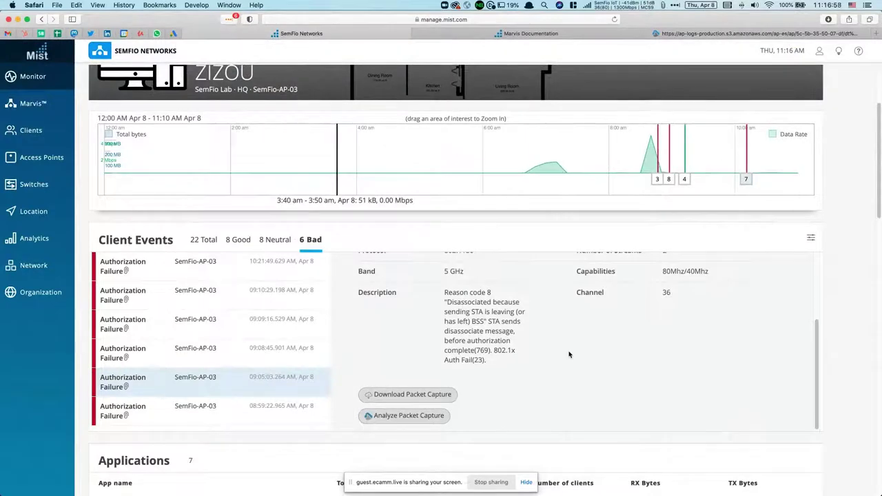
{"action": "scroll", "coordinate": [524, 311], "scroll_direction": "down", "scroll_amount": 1}
{"action": "scroll", "coordinate": [508, 320], "scroll_direction": "down", "scroll_amount": 4}
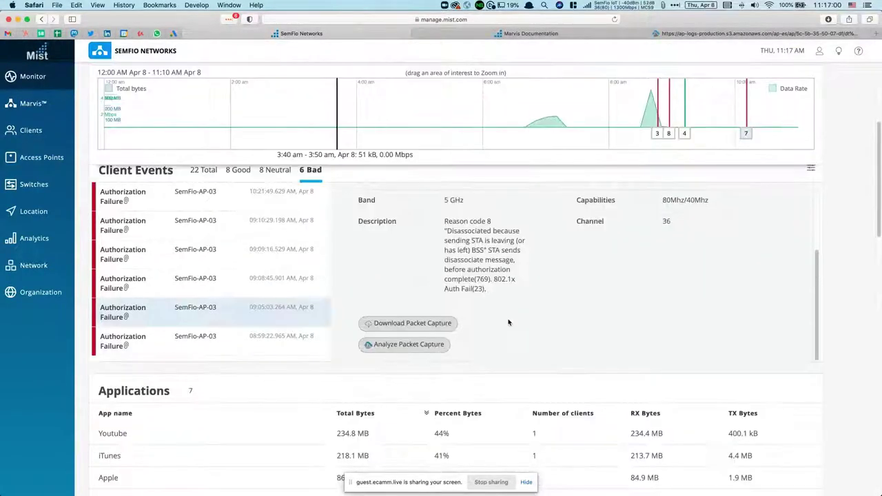
{"action": "scroll", "coordinate": [510, 315], "scroll_direction": "up", "scroll_amount": 5}
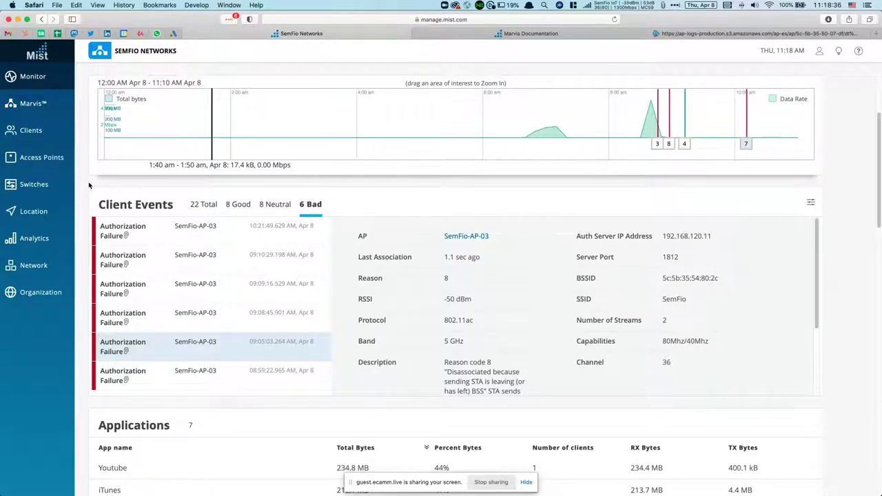
- Set the client insights time range to This Week
{"action": "scroll", "coordinate": [89, 185], "scroll_direction": "up", "scroll_amount": 5}
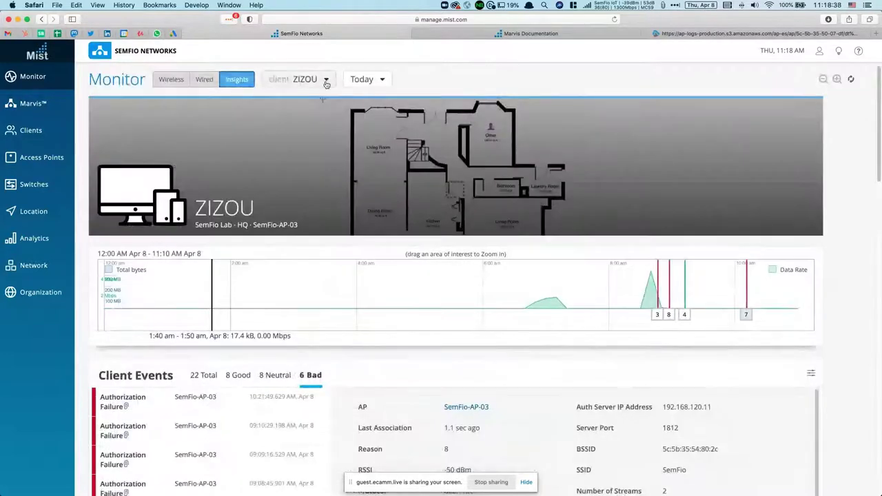
{"action": "left_click", "coordinate": [380, 80]}
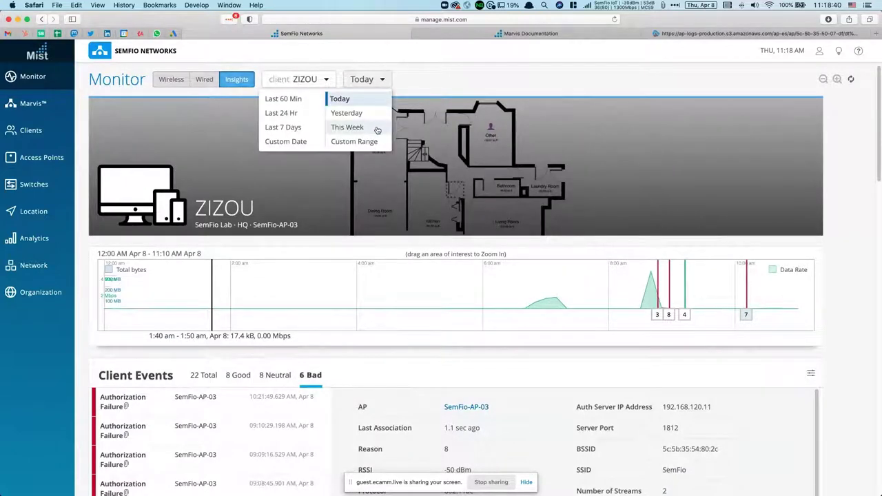
{"action": "left_click", "coordinate": [377, 127]}
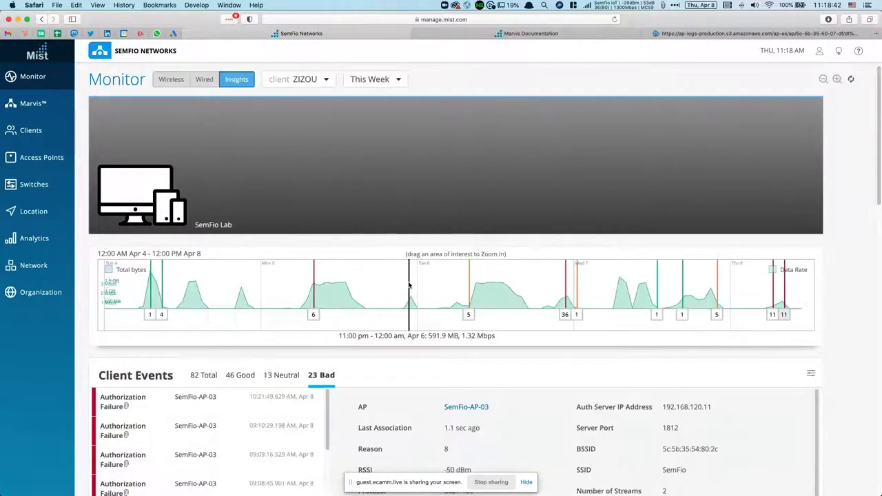
- Review the client's weekly events, applications, authorization and DHCP latency charts, and post-connection RSSI, traffic and roaming data
{"action": "scroll", "coordinate": [444, 350], "scroll_direction": "down", "scroll_amount": 1}
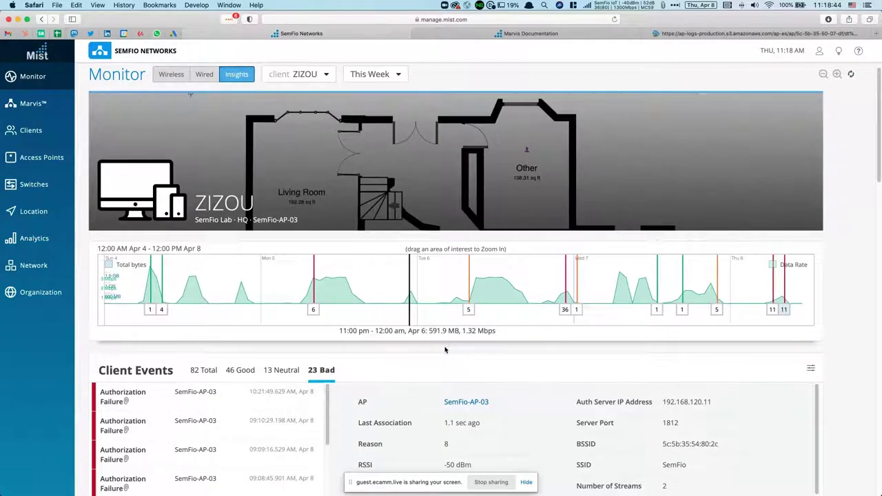
{"action": "scroll", "coordinate": [445, 350], "scroll_direction": "down", "scroll_amount": 5}
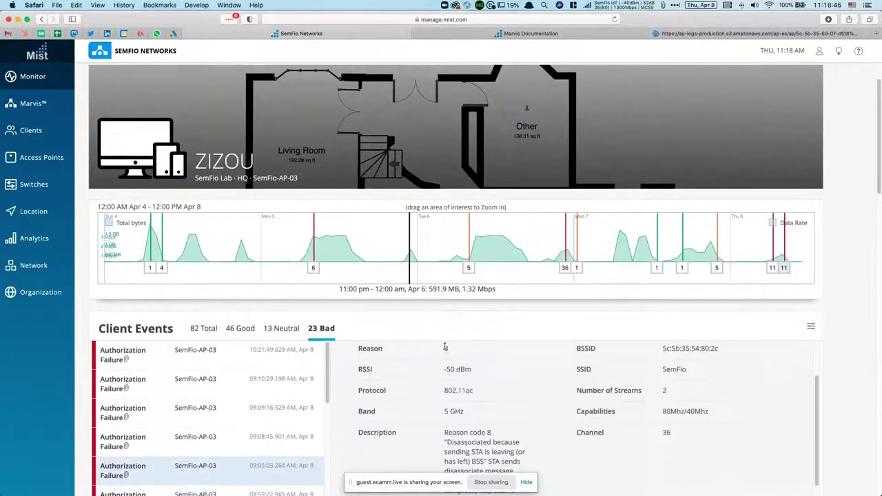
{"action": "scroll", "coordinate": [853, 398], "scroll_direction": "down", "scroll_amount": 8}
{"action": "scroll", "coordinate": [852, 398], "scroll_direction": "down", "scroll_amount": 15}
{"action": "scroll", "coordinate": [852, 399], "scroll_direction": "down", "scroll_amount": 5}
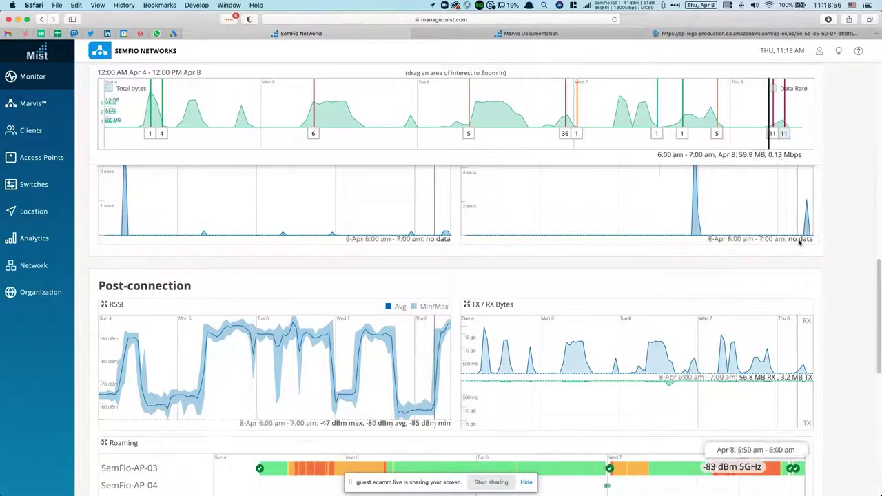
{"action": "scroll", "coordinate": [835, 201], "scroll_direction": "up", "scroll_amount": 4}
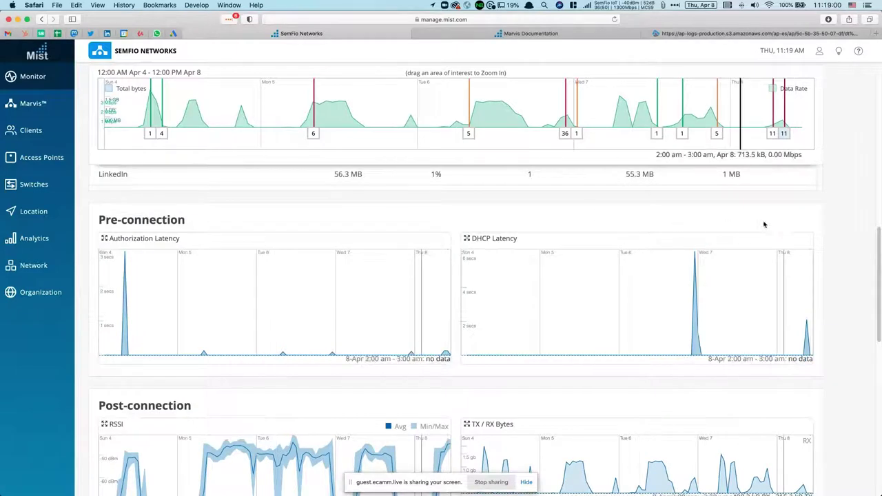
{"action": "scroll", "coordinate": [850, 224], "scroll_direction": "up", "scroll_amount": 5}
{"action": "scroll", "coordinate": [850, 225], "scroll_direction": "down", "scroll_amount": 1}
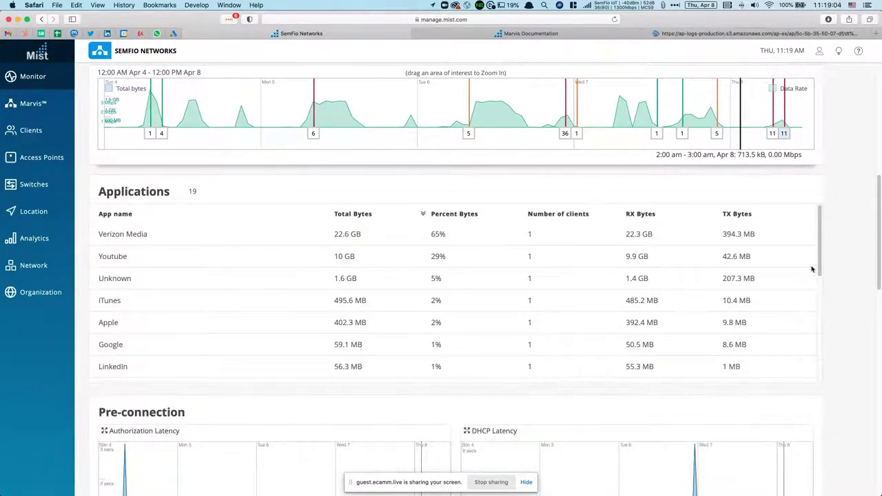
{"action": "scroll", "coordinate": [866, 206], "scroll_direction": "down", "scroll_amount": 5}
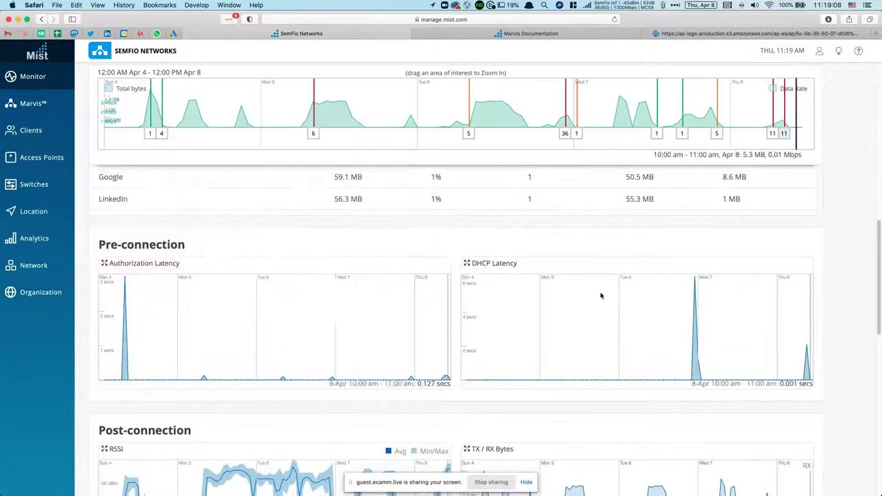
- Examine the week's post-connection RSSI chart, comparing the signal drops with the TX / RX traffic and roaming timeline
{"action": "scroll", "coordinate": [857, 309], "scroll_direction": "down", "scroll_amount": 5}
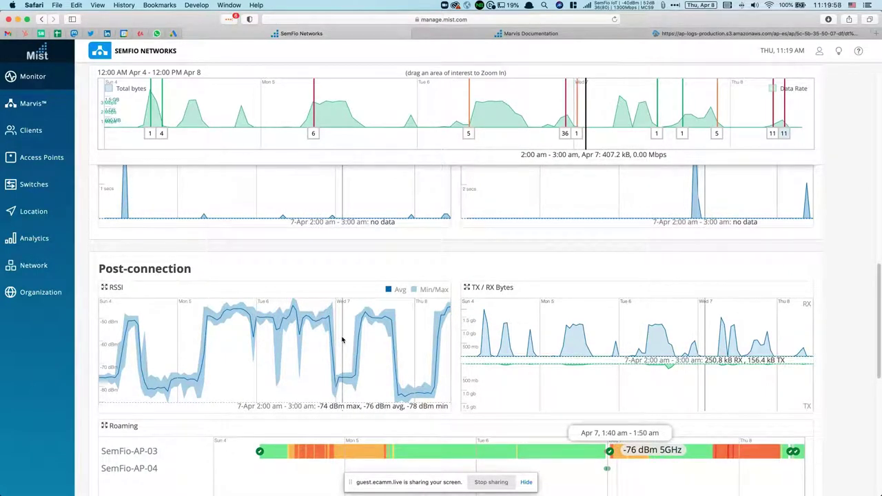
{"action": "scroll", "coordinate": [340, 336], "scroll_direction": "down", "scroll_amount": 1}
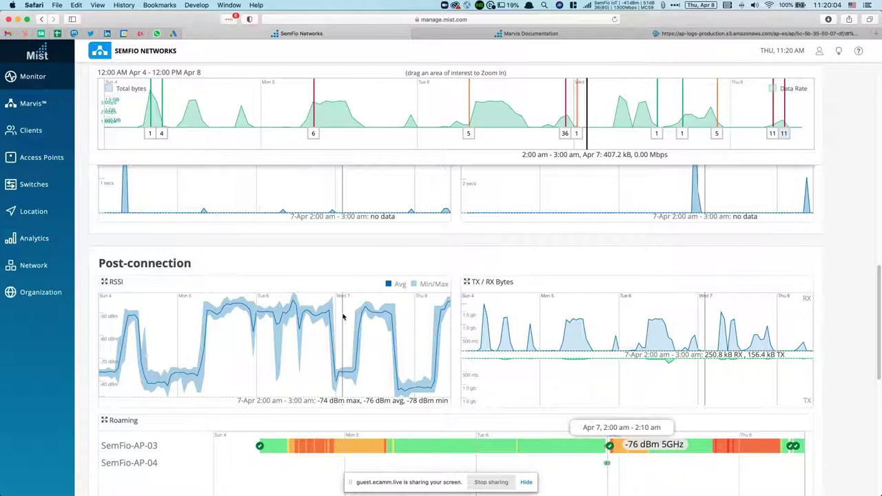
{"action": "scroll", "coordinate": [342, 316], "scroll_direction": "down", "scroll_amount": 2}
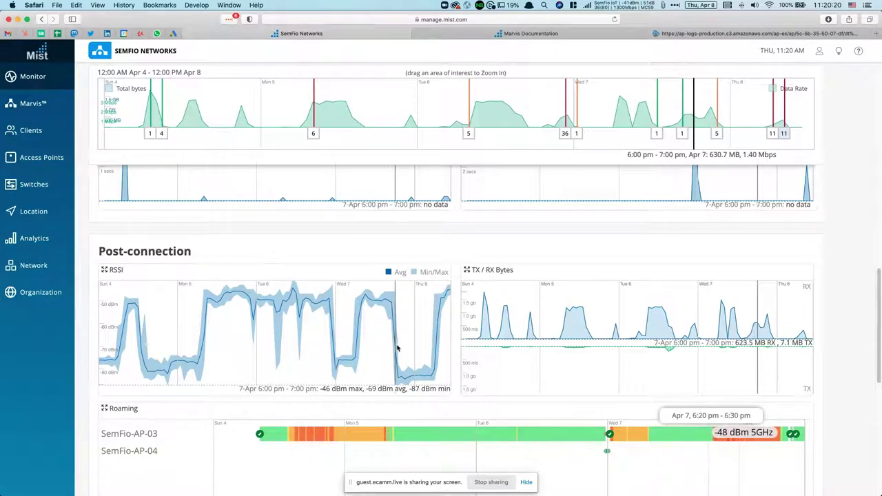
{"action": "scroll", "coordinate": [398, 352], "scroll_direction": "down", "scroll_amount": 3}
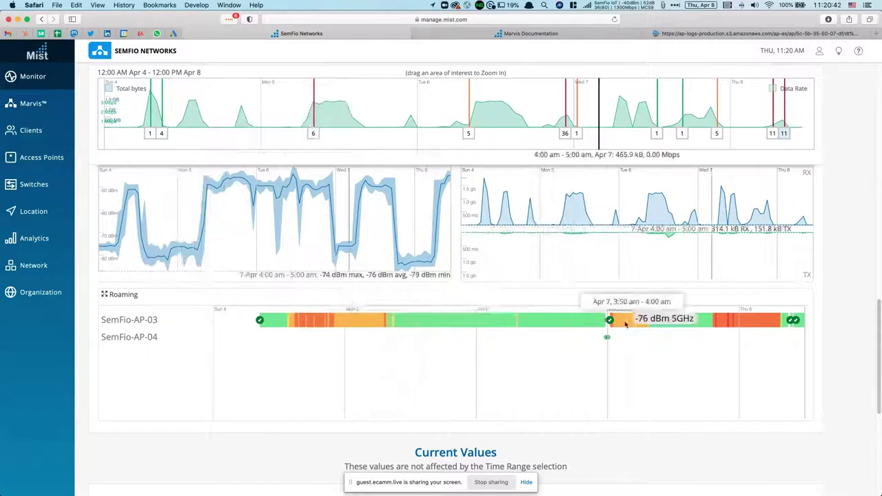
- Inspect the April 7 roam from SemFio-AP-04 to SemFio-AP-03 and the April 8 roaming events in the weekly timeline
{"action": "mouse_move", "coordinate": [612, 322]}
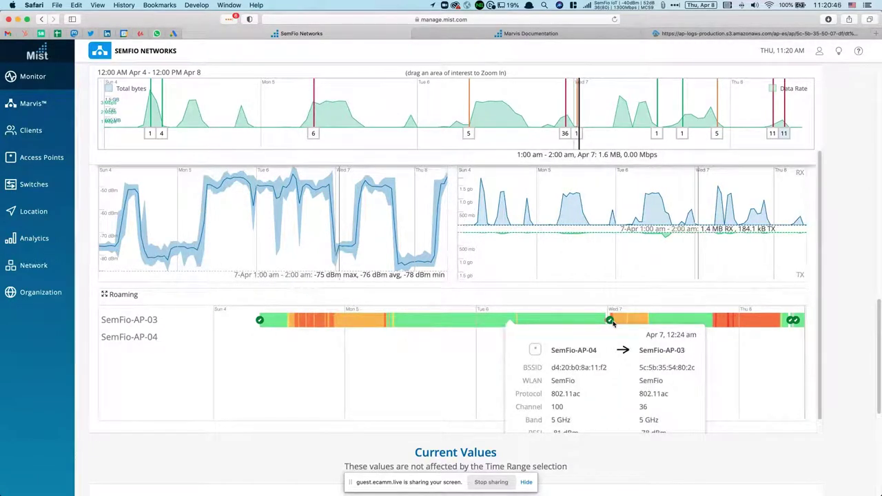
{"action": "scroll", "coordinate": [612, 323], "scroll_direction": "down", "scroll_amount": 2}
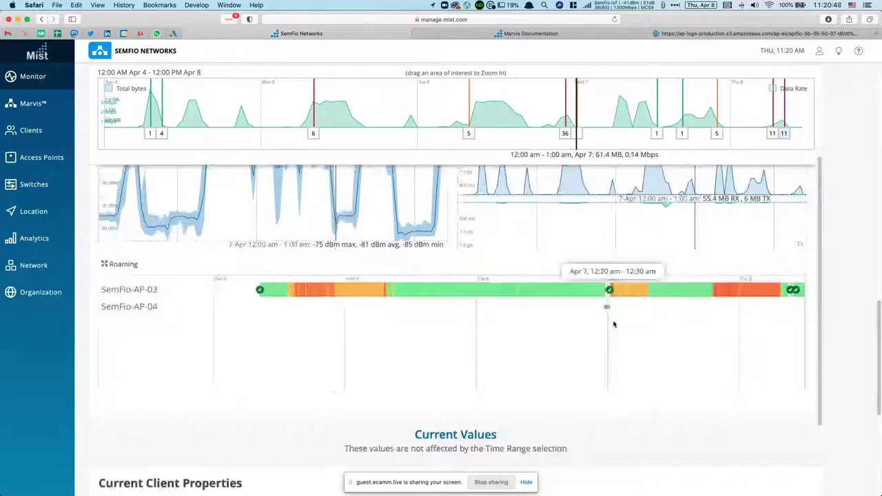
{"action": "mouse_move", "coordinate": [610, 298]}
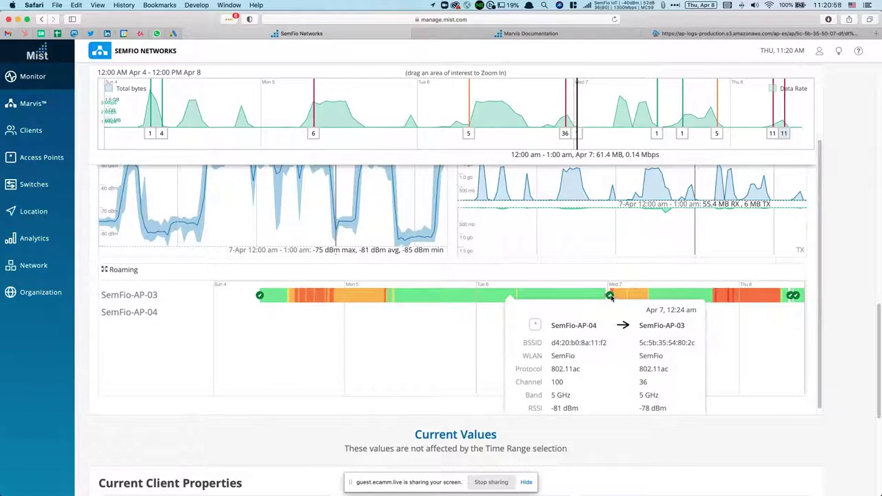
{"action": "scroll", "coordinate": [608, 307], "scroll_direction": "down", "scroll_amount": 1}
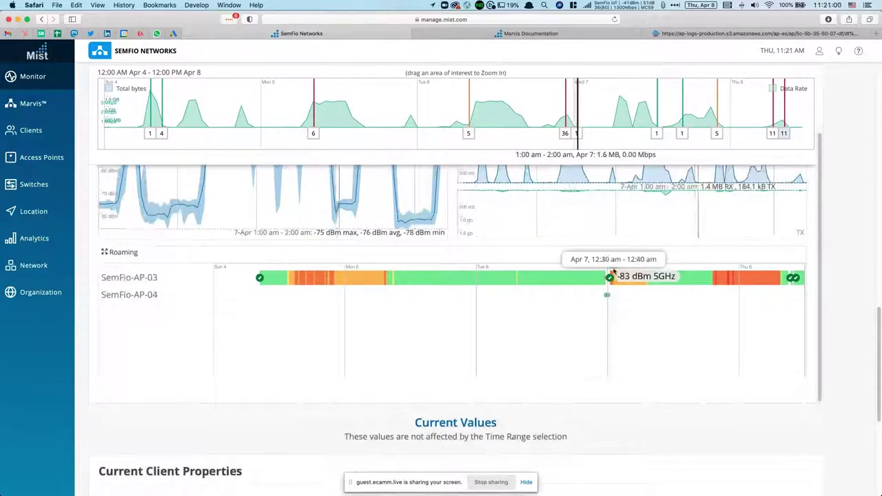
{"action": "mouse_move", "coordinate": [612, 279]}
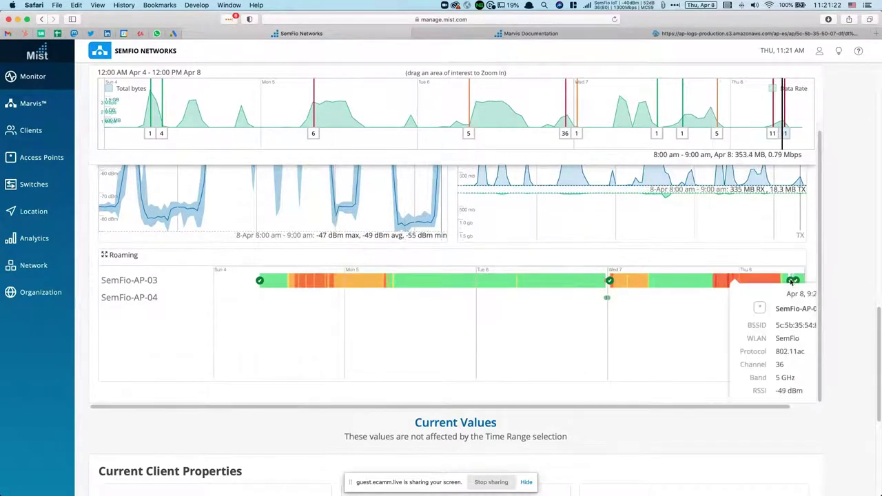
{"action": "left_click", "coordinate": [753, 270]}
- Try the Today and Last 24 Hr time ranges for the client insights and look through the client's data
{"action": "scroll", "coordinate": [376, 135], "scroll_direction": "up", "scroll_amount": 3}
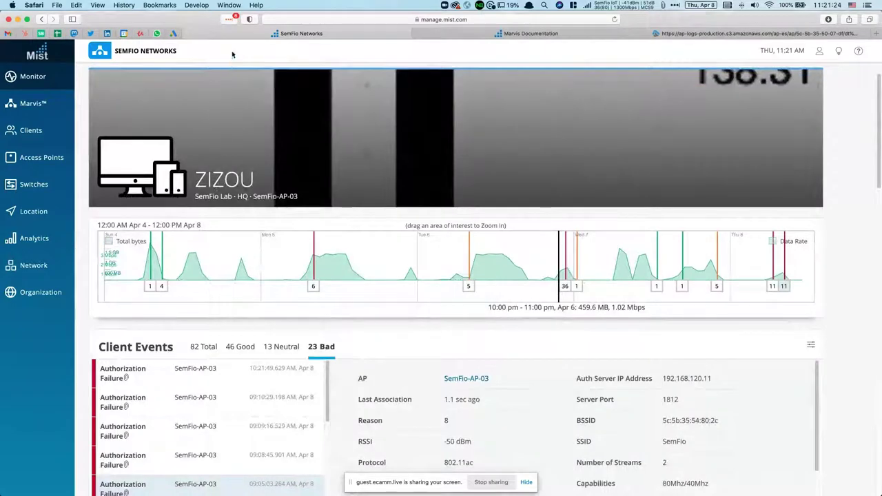
{"action": "scroll", "coordinate": [838, 159], "scroll_direction": "up", "scroll_amount": 1}
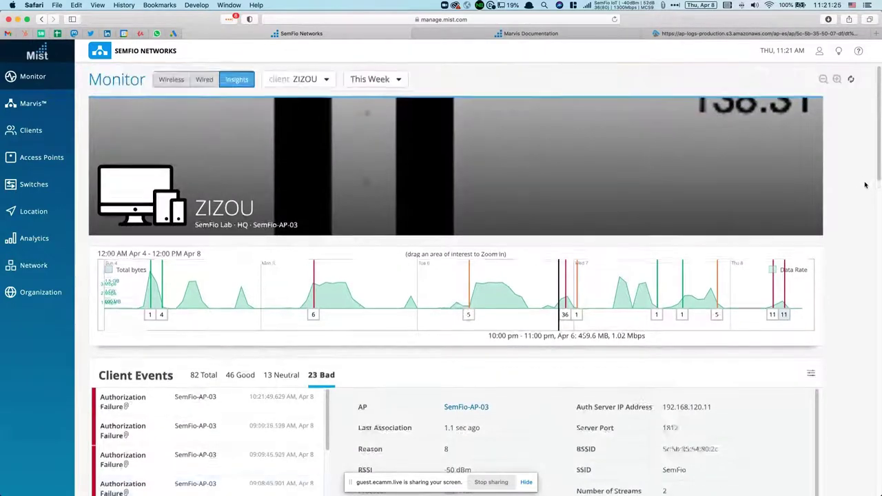
{"action": "left_click", "coordinate": [369, 80]}
{"action": "left_click", "coordinate": [357, 99]}
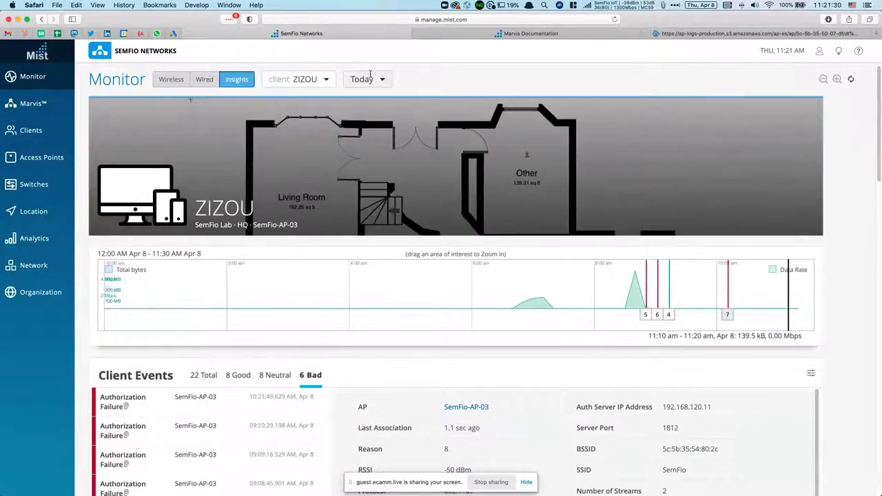
{"action": "left_click", "coordinate": [368, 78]}
{"action": "left_click", "coordinate": [285, 113]}
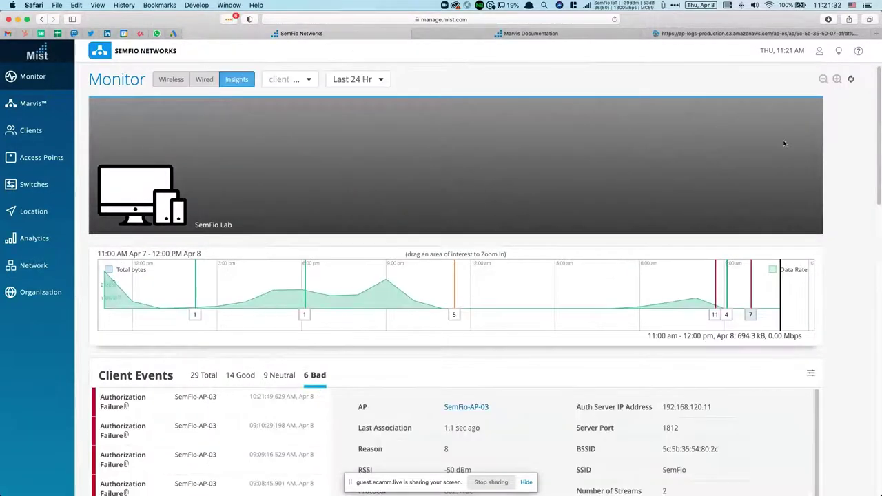
{"action": "scroll", "coordinate": [806, 144], "scroll_direction": "down", "scroll_amount": 15}
{"action": "scroll", "coordinate": [837, 143], "scroll_direction": "up", "scroll_amount": 3}
{"action": "scroll", "coordinate": [301, 98], "scroll_direction": "up", "scroll_amount": 10}
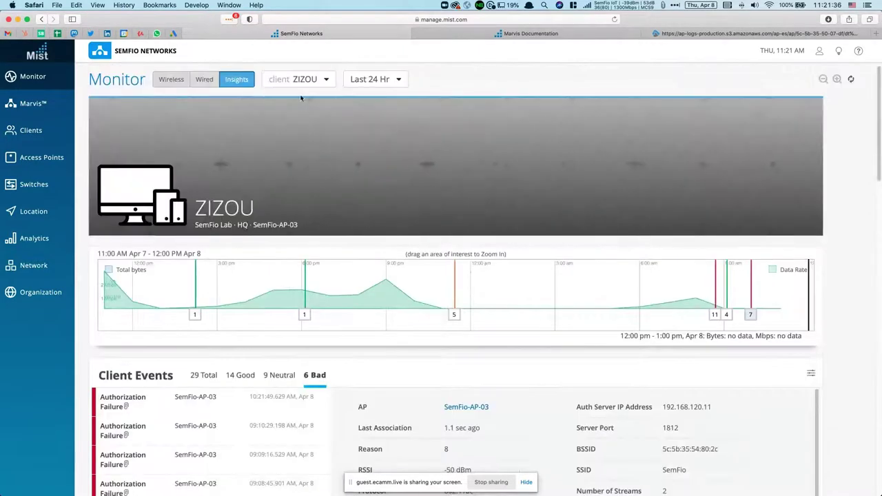
- Set the client insights time range to Yesterday and review the client's roaming timeline
{"action": "left_click", "coordinate": [366, 81]}
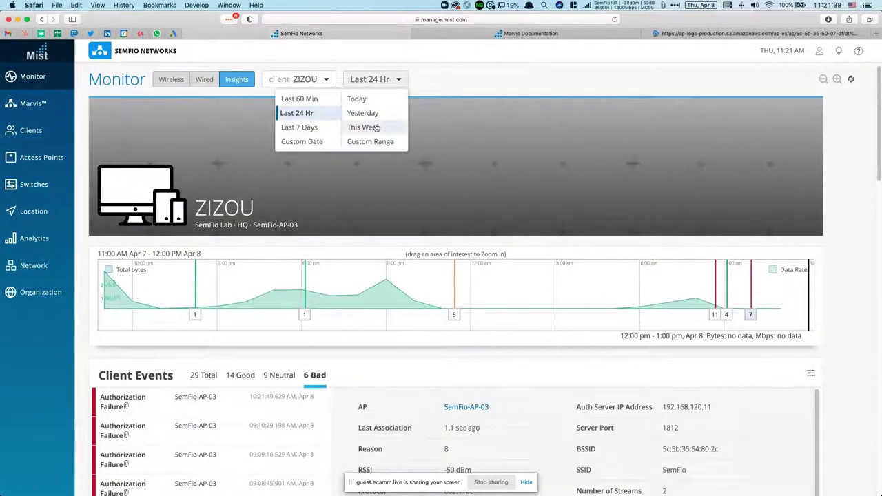
{"action": "left_click", "coordinate": [362, 113]}
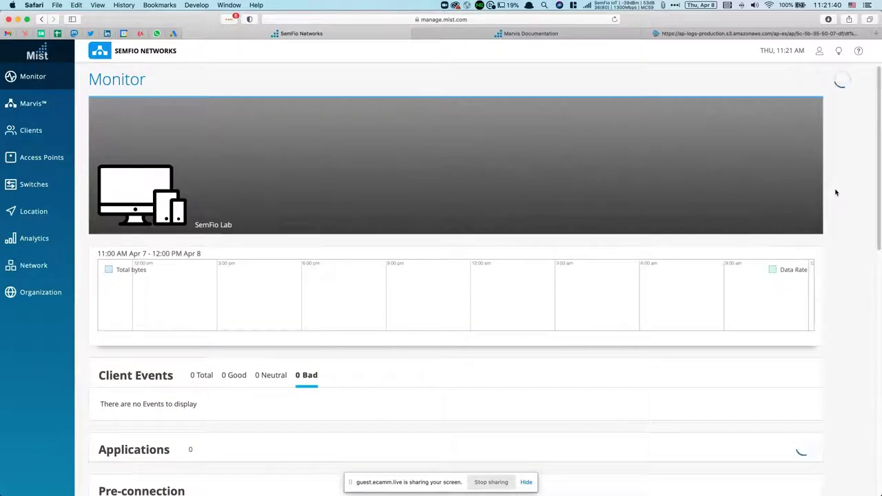
{"action": "scroll", "coordinate": [837, 190], "scroll_direction": "down", "scroll_amount": 10}
{"action": "scroll", "coordinate": [839, 189], "scroll_direction": "down", "scroll_amount": 5}
{"action": "scroll", "coordinate": [839, 189], "scroll_direction": "up", "scroll_amount": 1}
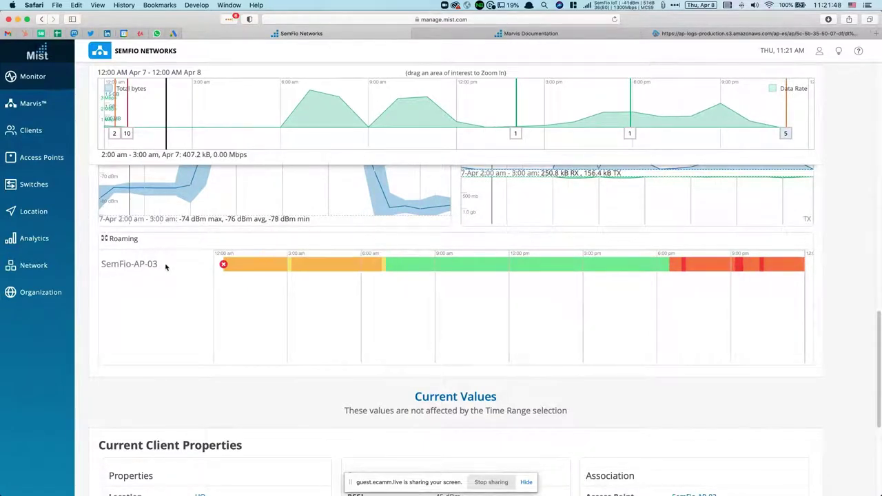
{"action": "scroll", "coordinate": [870, 268], "scroll_direction": "up", "scroll_amount": 10}
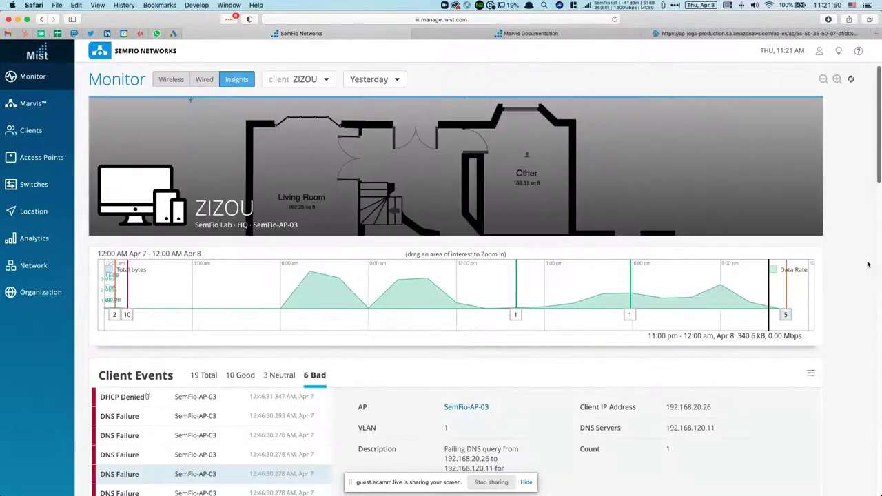
- Switch the insights view to the first MBAPPE client listed under SemFio Lab
{"action": "left_click", "coordinate": [327, 80]}
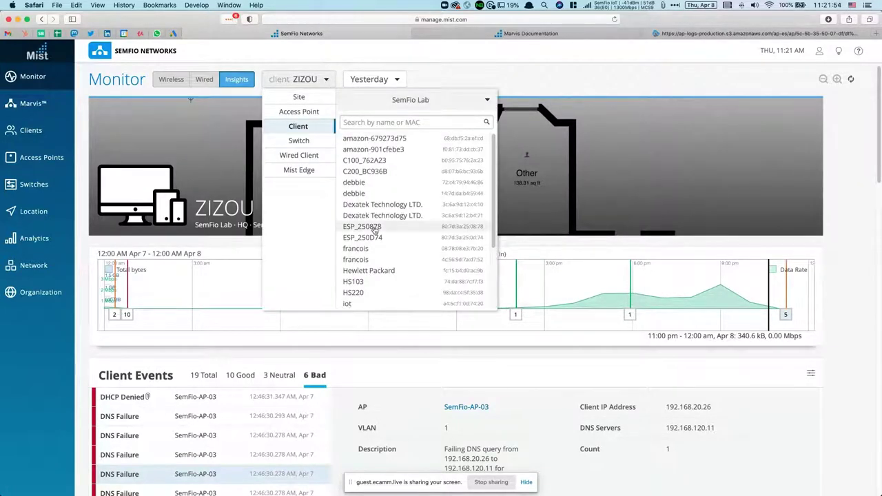
{"action": "scroll", "coordinate": [376, 227], "scroll_direction": "down", "scroll_amount": 5}
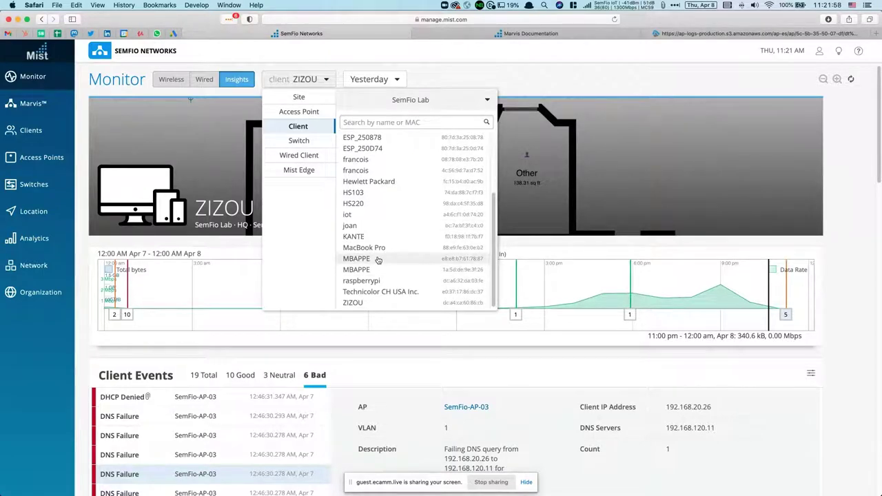
{"action": "left_click", "coordinate": [378, 259]}
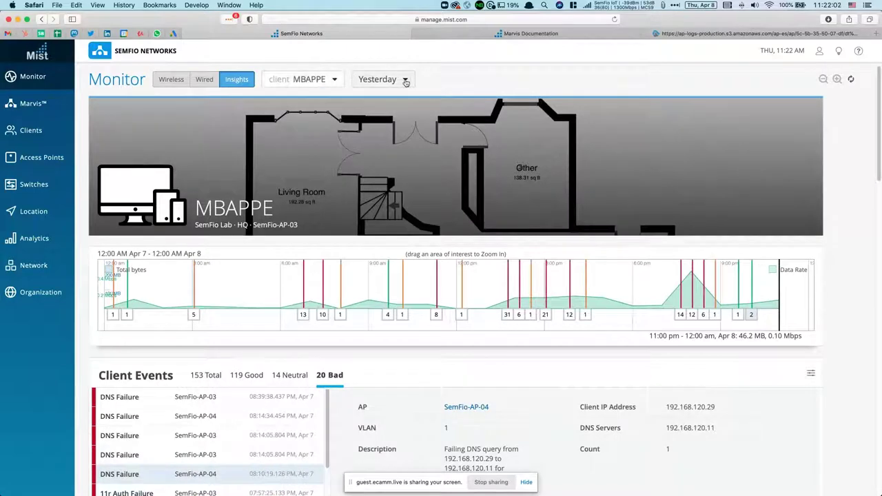
- Examine MBAPPE's roaming timeline for yesterday, inspecting the good and bad roams between SemFio-AP-03 and SemFio-AP-04
{"action": "scroll", "coordinate": [856, 261], "scroll_direction": "down", "scroll_amount": 15}
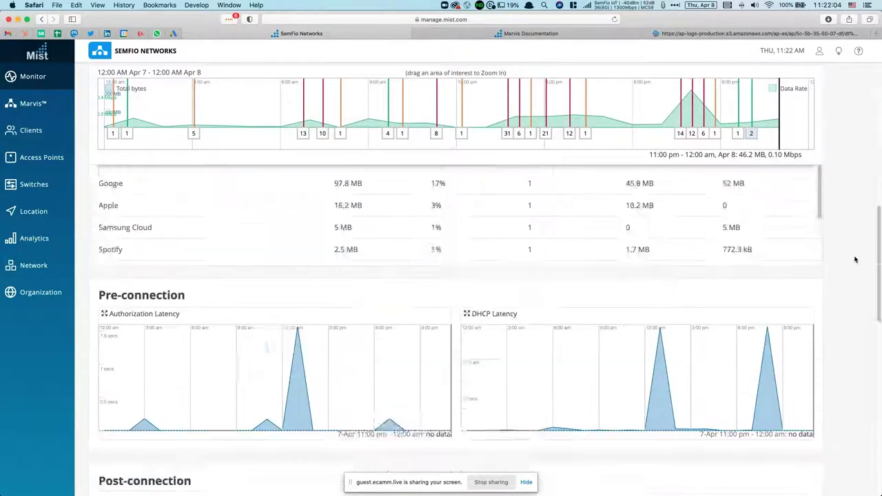
{"action": "scroll", "coordinate": [855, 259], "scroll_direction": "down", "scroll_amount": 2}
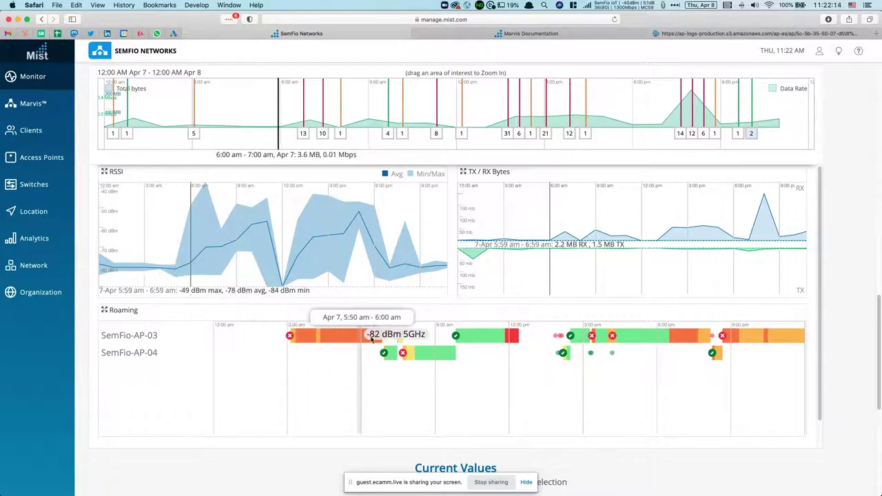
{"action": "mouse_move", "coordinate": [383, 353]}
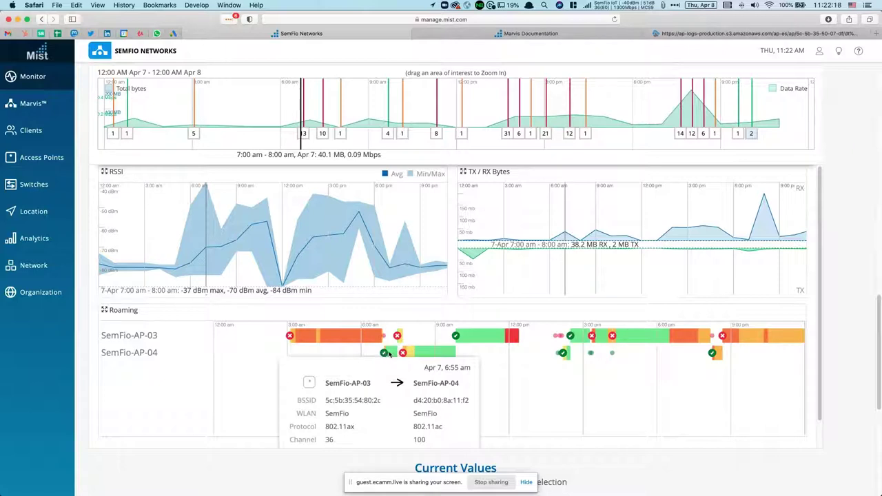
{"action": "mouse_move", "coordinate": [398, 338]}
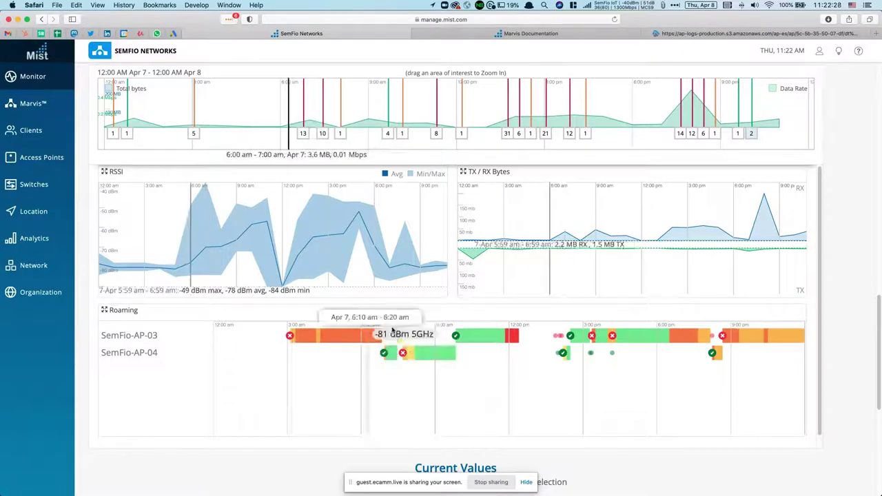
{"action": "scroll", "coordinate": [386, 385], "scroll_direction": "down", "scroll_amount": 1}
{"action": "mouse_move", "coordinate": [397, 326]}
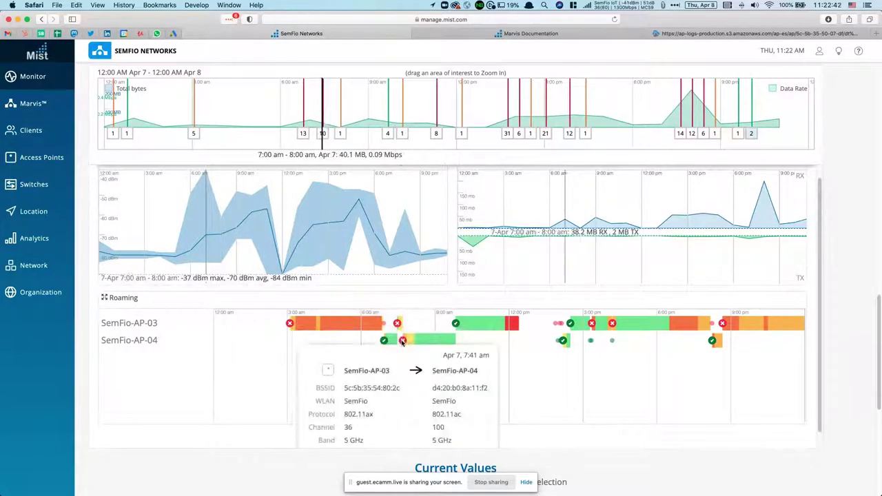
{"action": "scroll", "coordinate": [572, 344], "scroll_direction": "down", "scroll_amount": 3}
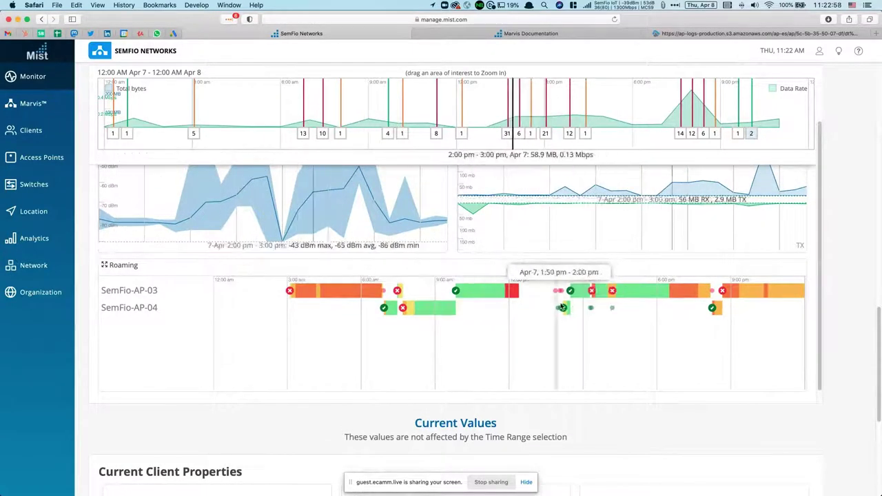
{"action": "scroll", "coordinate": [574, 354], "scroll_direction": "down", "scroll_amount": 3}
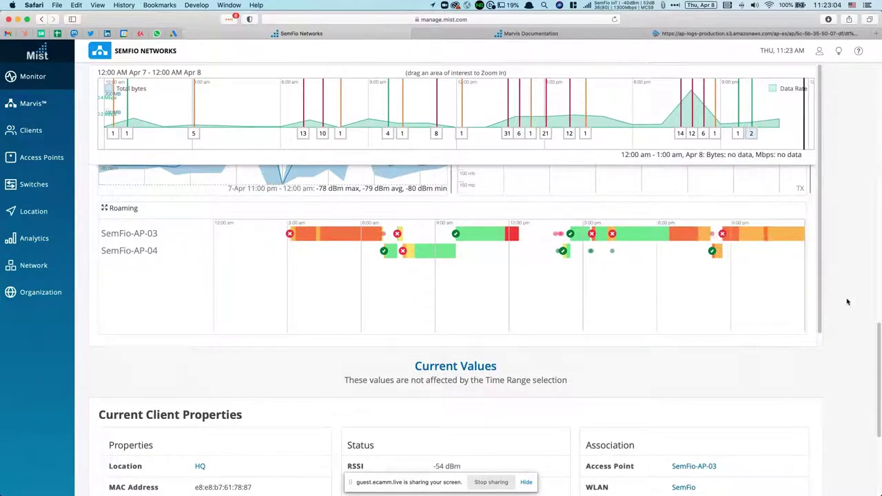
{"action": "scroll", "coordinate": [833, 301], "scroll_direction": "up", "scroll_amount": 5}
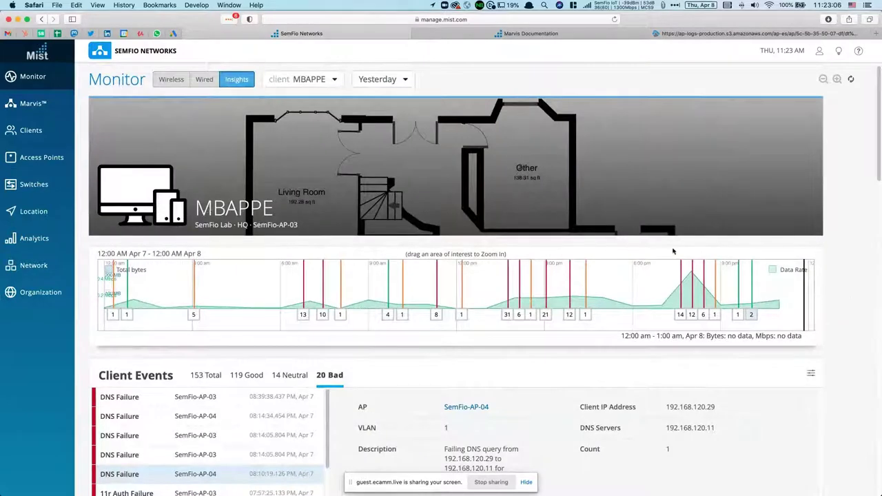
- Open the Marvis Actions overview and review the bad cable recommendation in the Switch category
{"action": "mouse_move", "coordinate": [617, 222]}
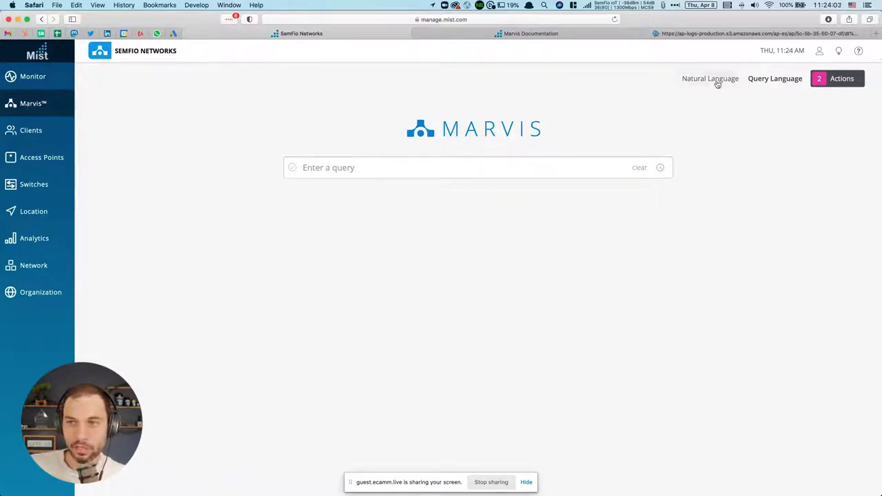
{"action": "left_click", "coordinate": [836, 80]}
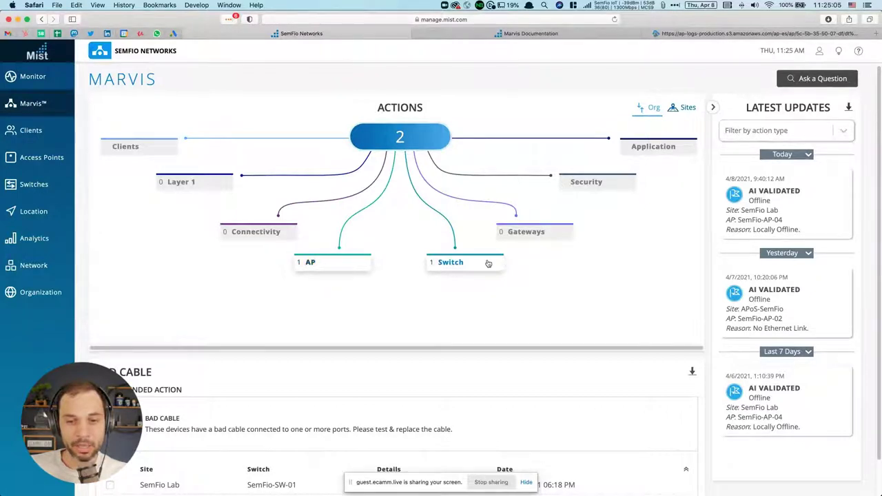
{"action": "scroll", "coordinate": [435, 263], "scroll_direction": "down", "scroll_amount": 1}
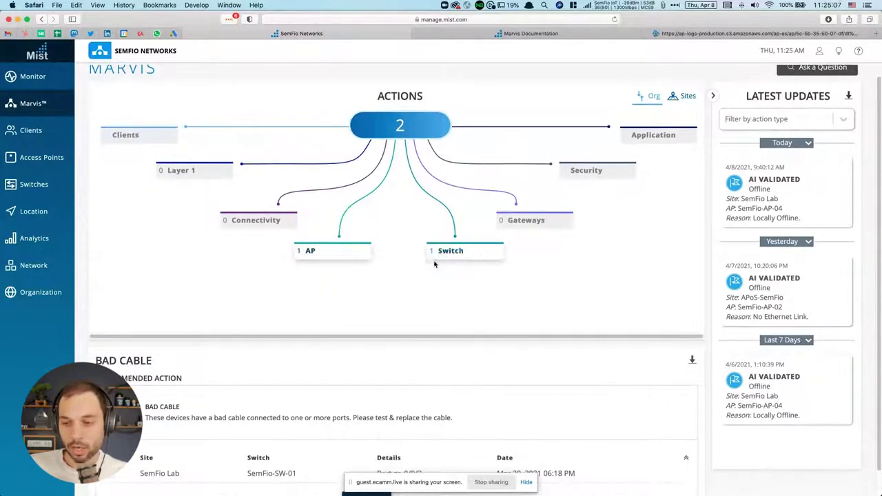
{"action": "scroll", "coordinate": [346, 250], "scroll_direction": "down", "scroll_amount": 1}
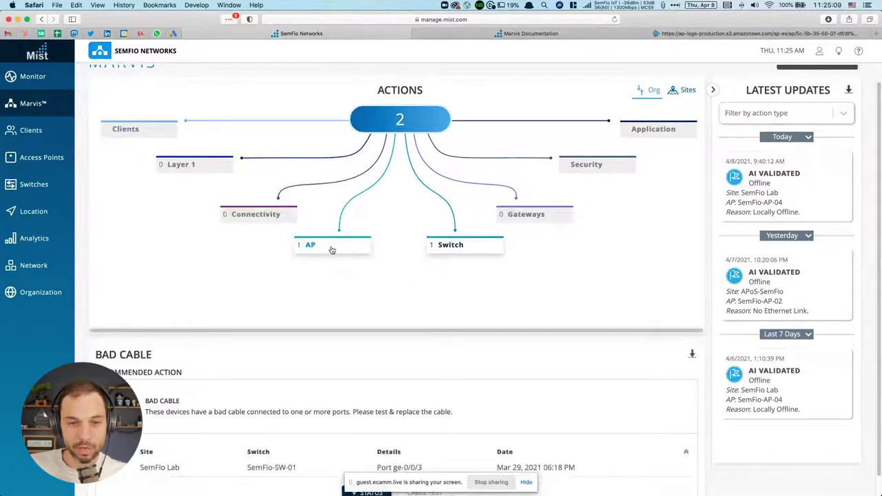
- Expand the AP category in Marvis Actions and show the recommended action for the Offline issue
{"action": "left_click", "coordinate": [332, 250]}
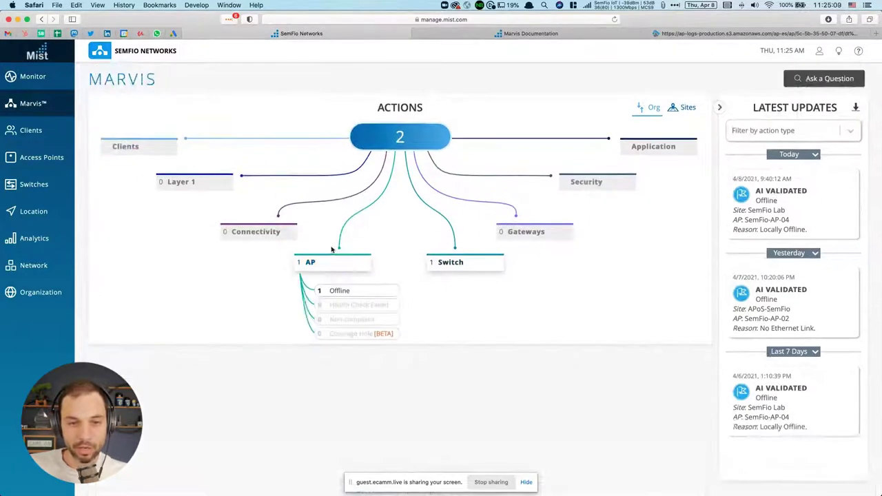
{"action": "left_click", "coordinate": [348, 294]}
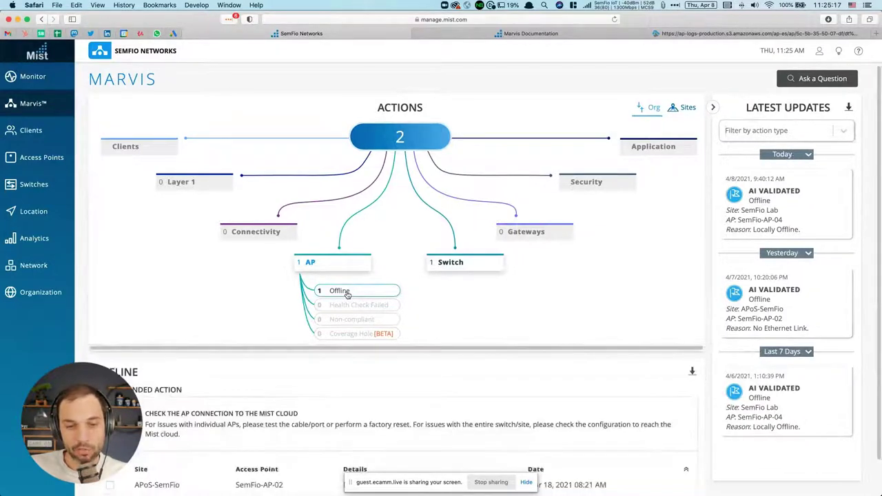
- Review the Offline recommended action and view the offline details for SemFio-AP-02 at APoS-SemFio
{"action": "scroll", "coordinate": [407, 394], "scroll_direction": "down", "scroll_amount": 1}
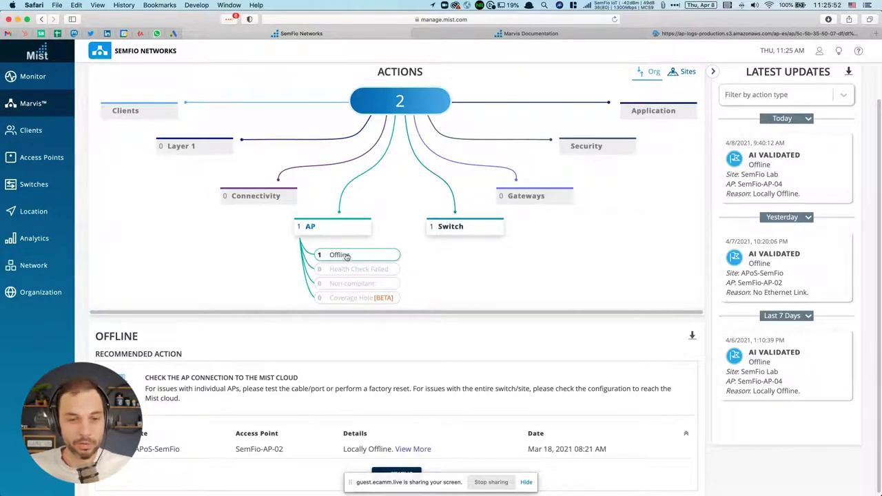
{"action": "scroll", "coordinate": [482, 364], "scroll_direction": "down", "scroll_amount": 1}
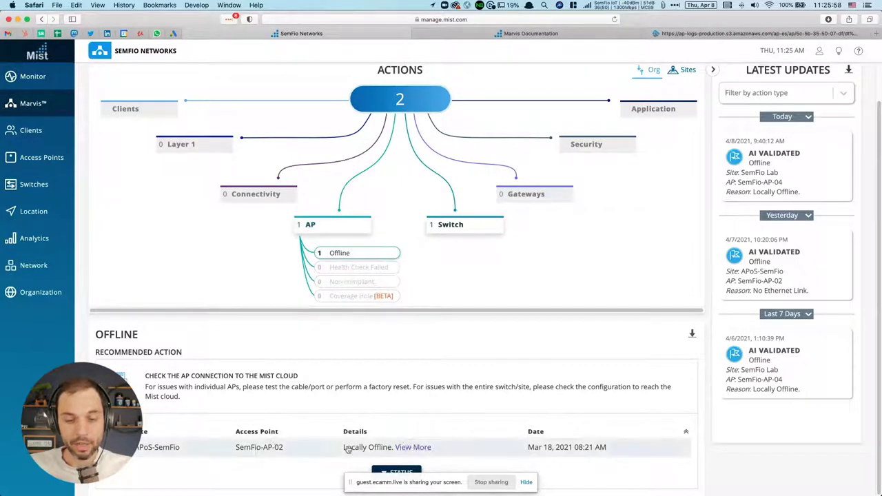
{"action": "left_click", "coordinate": [419, 448]}
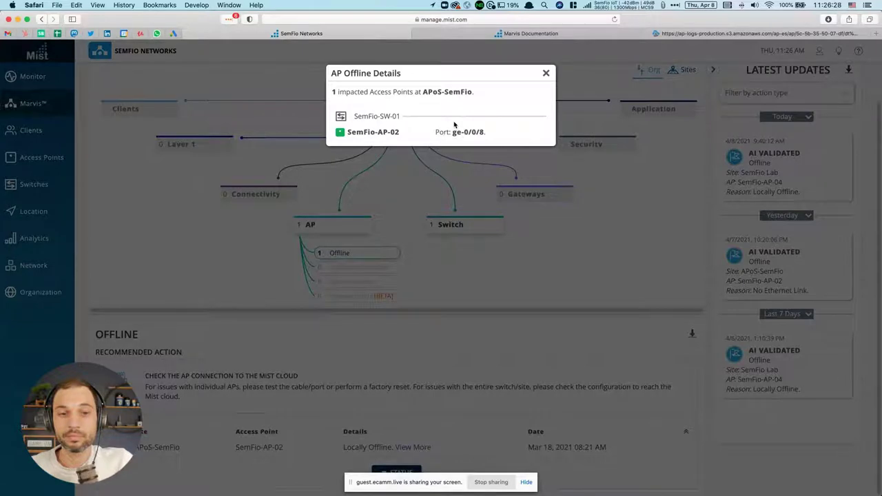
{"action": "left_click", "coordinate": [546, 74]}
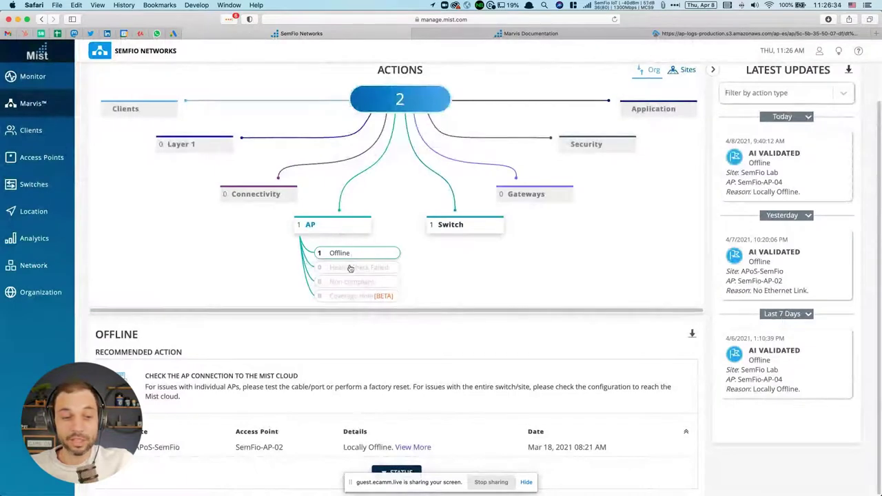
- Expand the Switch category in Marvis Actions and review the recommended action for the Bad Cable issue
{"action": "left_click", "coordinate": [466, 226]}
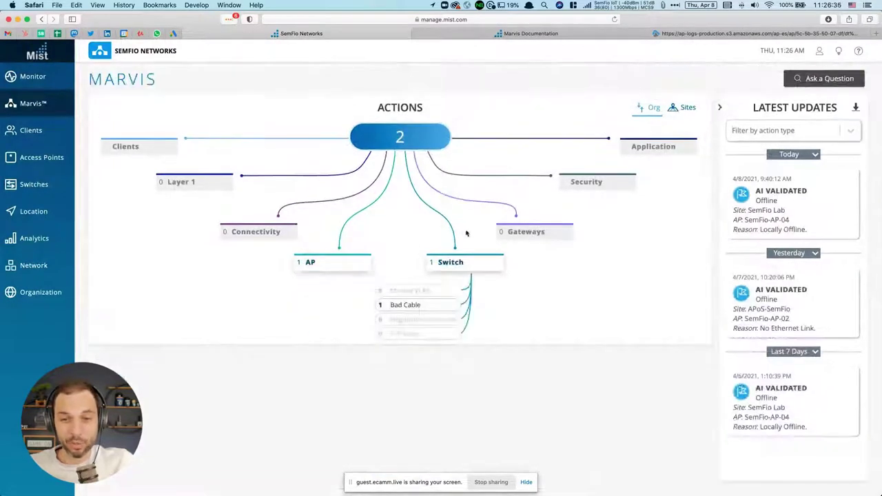
{"action": "left_click", "coordinate": [412, 307]}
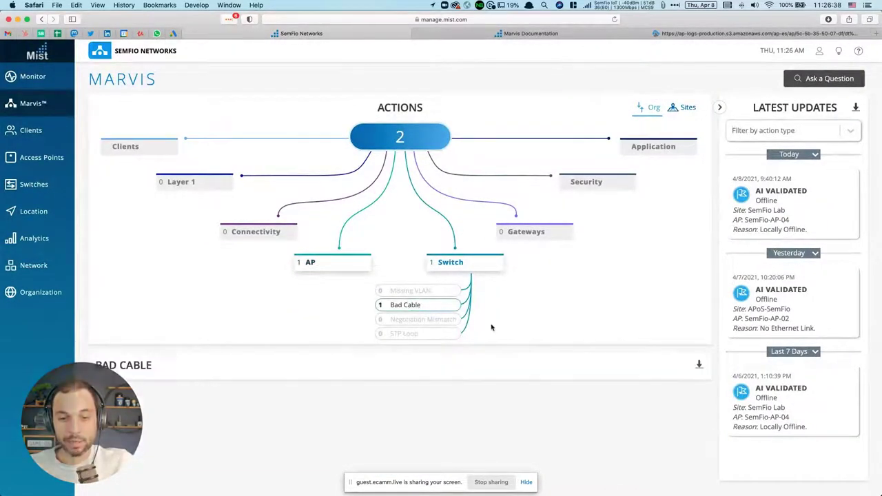
{"action": "scroll", "coordinate": [499, 404], "scroll_direction": "down", "scroll_amount": 1}
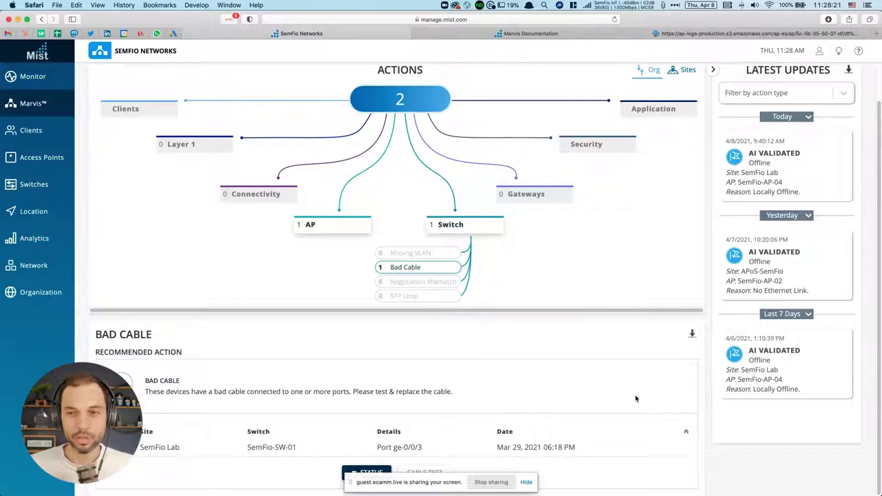
- Open the Switch Testing Tools for SemFio-SW-01 from the SemFio Lab switch list
{"action": "mouse_move", "coordinate": [2, 155]}
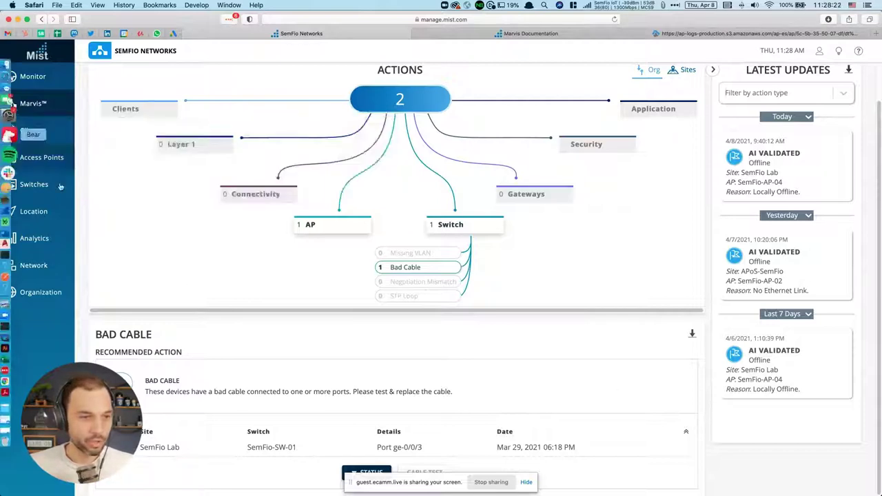
{"action": "left_click", "coordinate": [60, 185]}
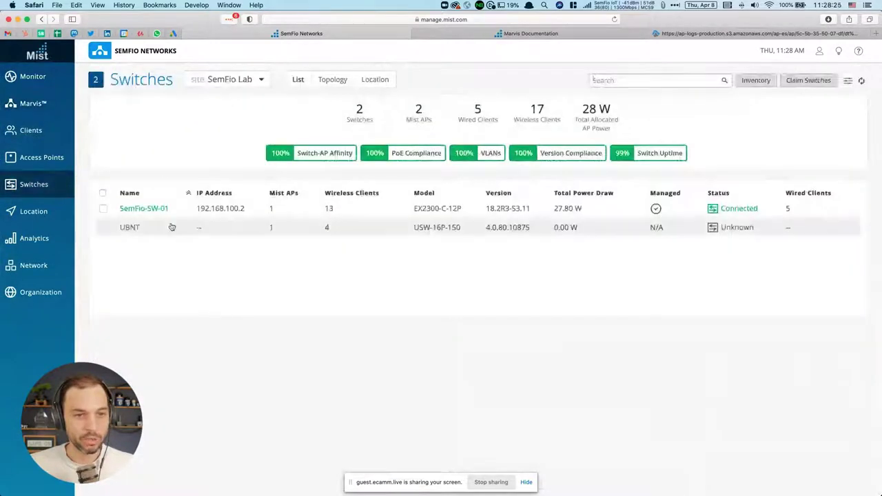
{"action": "left_click", "coordinate": [156, 209]}
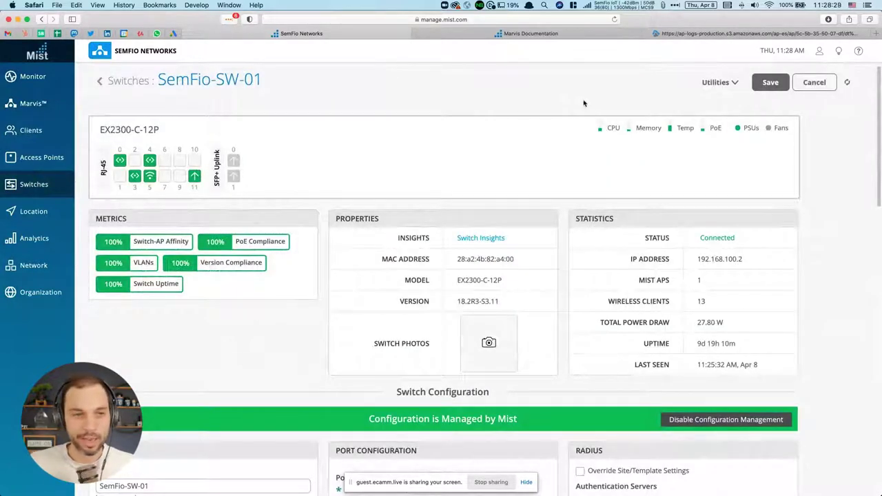
{"action": "left_click", "coordinate": [734, 84]}
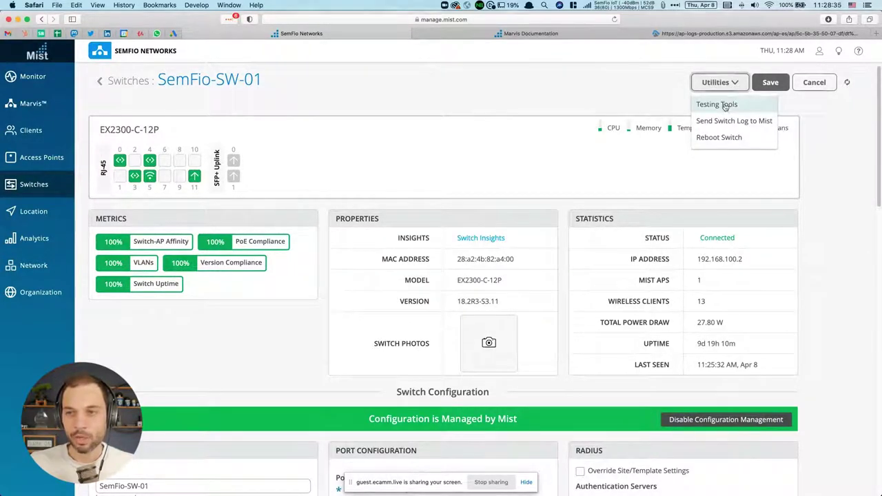
{"action": "left_click", "coordinate": [716, 105]}
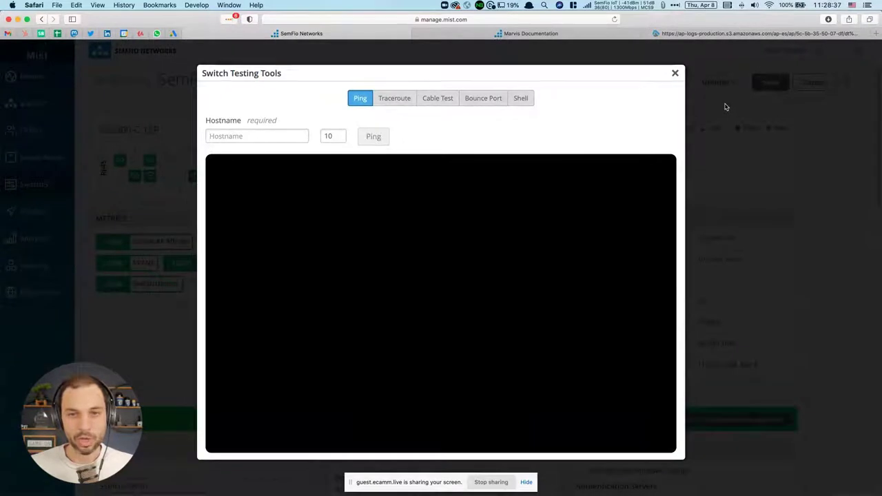
- Run a Cable Test on port ge-0/0/3 of SemFio-SW-01
{"action": "left_click", "coordinate": [447, 100]}
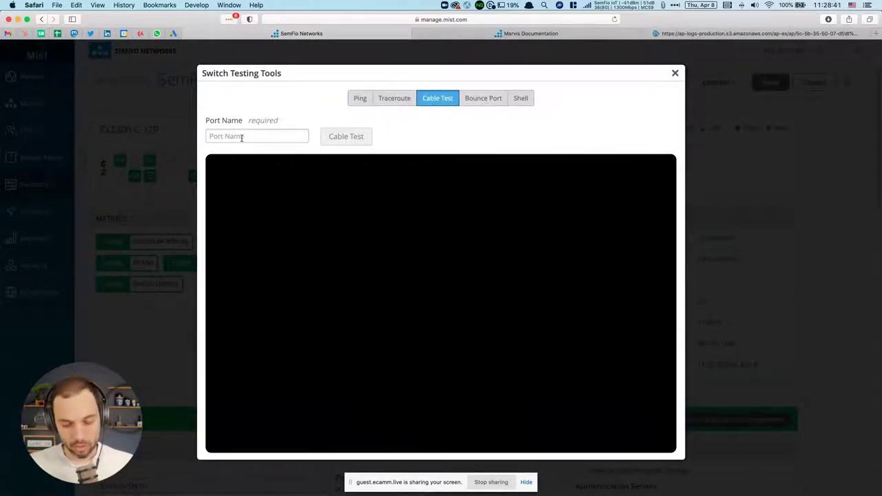
{"action": "left_click", "coordinate": [241, 137]}
{"action": "type", "text": "ge-0/0/3"}
{"action": "left_click", "coordinate": [348, 140]}
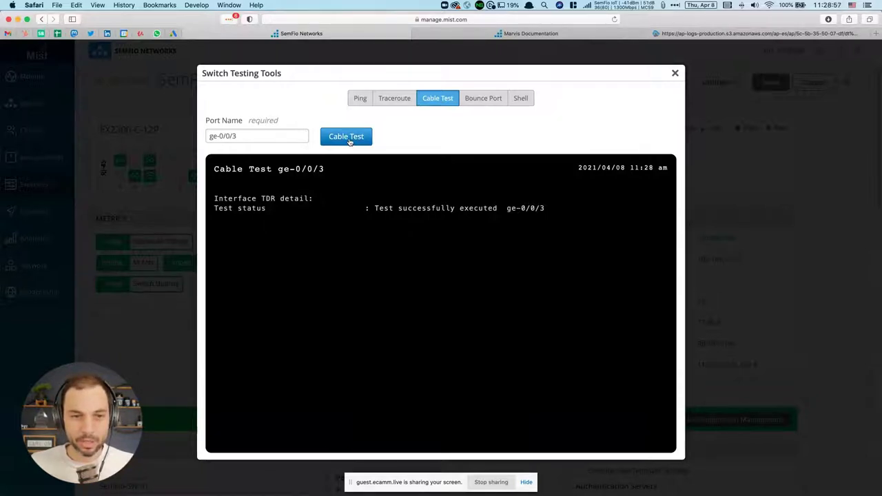
- Examine the cable test output for the port, including its MDI pairs, and close the testing tools
{"action": "triple_click", "coordinate": [256, 135]}
{"action": "left_click", "coordinate": [224, 136]}
{"action": "left_click_drag", "start_coordinate": [224, 135], "coordinate": [237, 136]}
{"action": "left_click", "coordinate": [260, 135]}
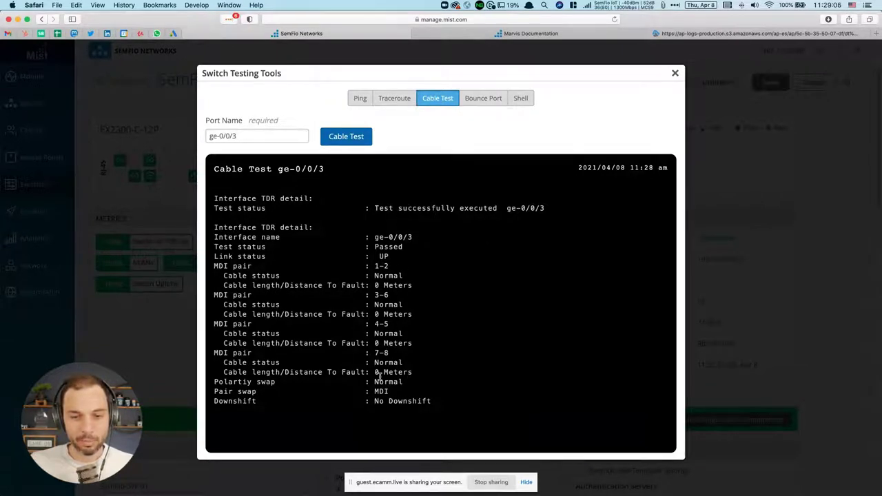
{"action": "left_click_drag", "start_coordinate": [374, 246], "coordinate": [388, 294]}
{"action": "left_click_drag", "start_coordinate": [375, 324], "coordinate": [388, 324]}
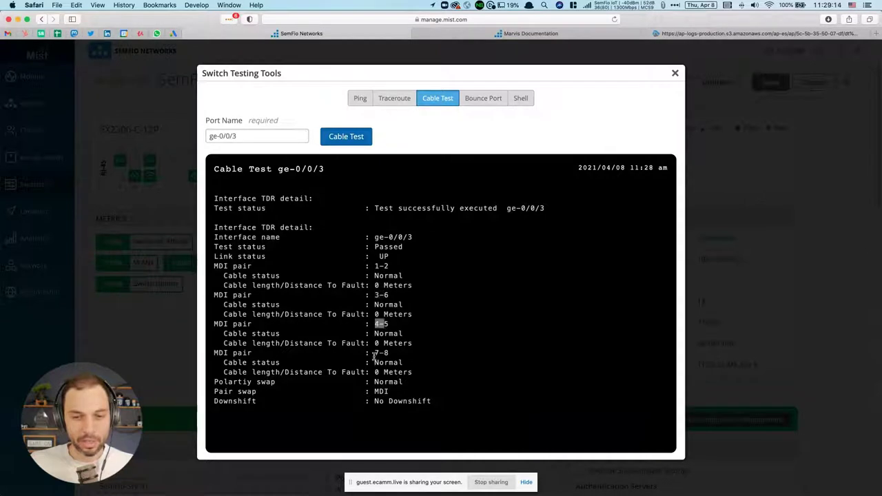
{"action": "left_click_drag", "start_coordinate": [375, 352], "coordinate": [388, 352]}
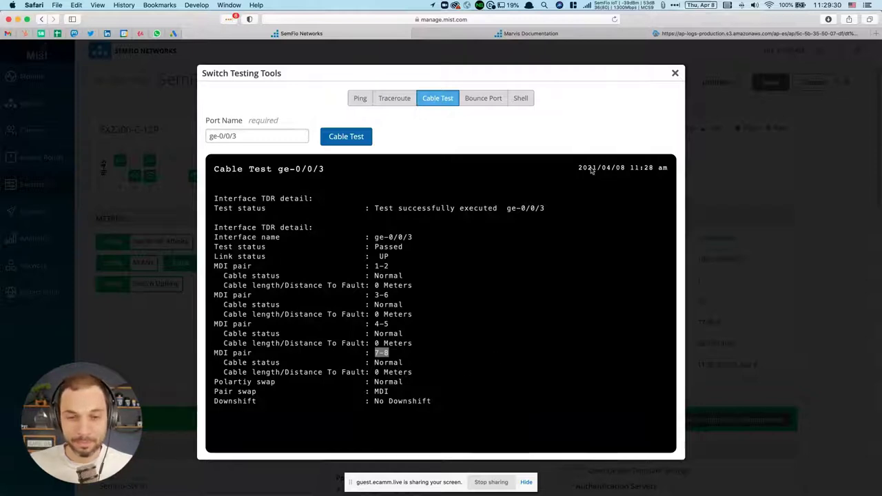
{"action": "left_click", "coordinate": [654, 65]}
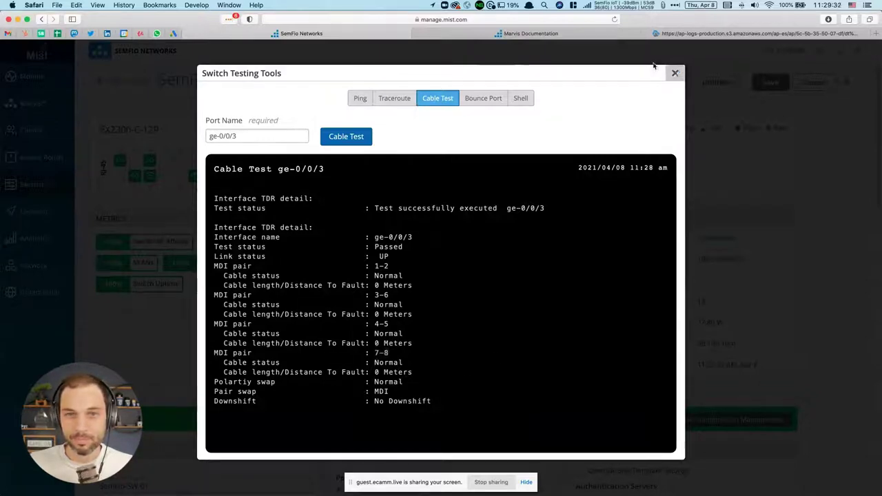
{"action": "left_click", "coordinate": [674, 72]}
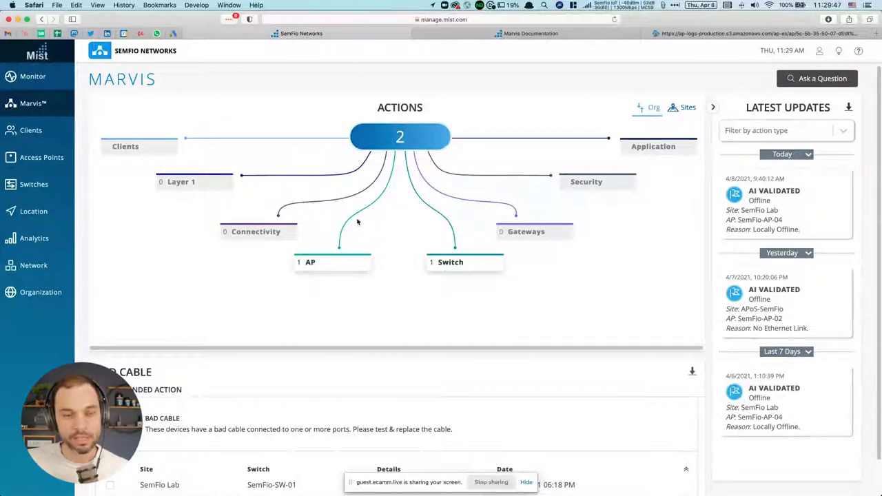
- Return to the Marvis question page and ask in natural language "locate KANTE"
{"action": "key", "text": "super+bracketleft"}
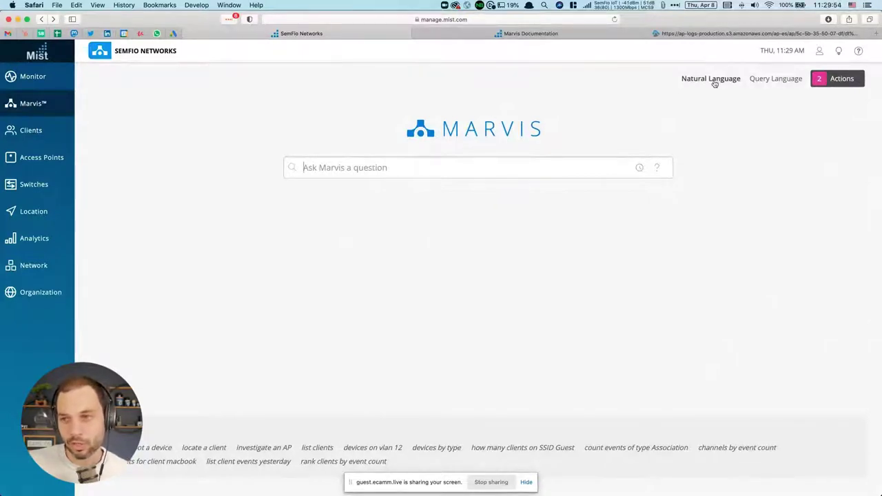
{"action": "left_click", "coordinate": [766, 79]}
{"action": "left_click", "coordinate": [727, 78]}
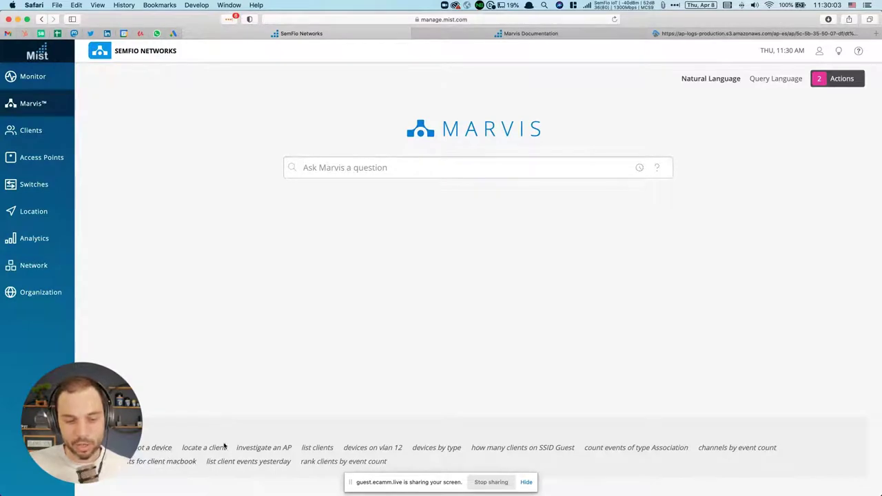
{"action": "type", "text": "locate KANTE"}
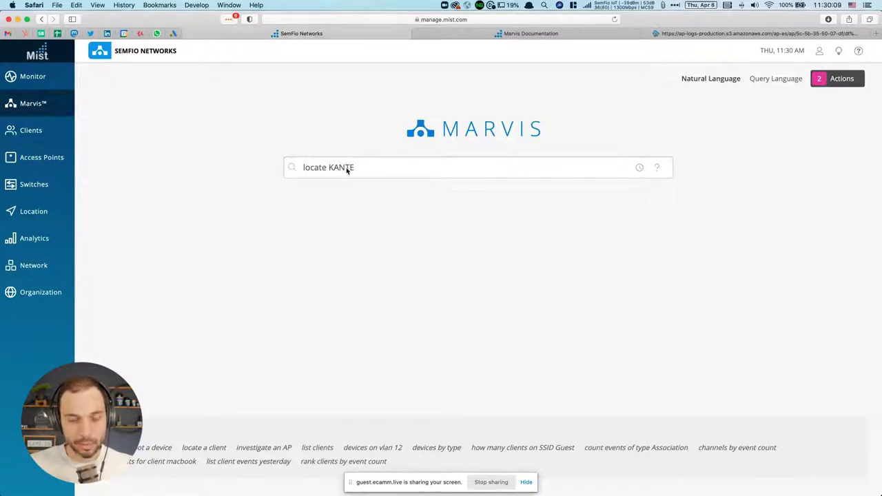
{"action": "key", "text": "Return"}
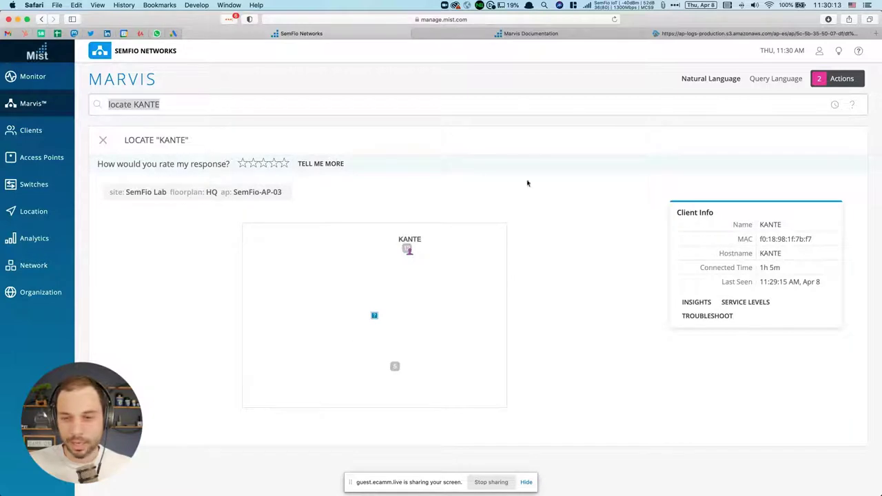
- Change the Marvis question to "locate ZIZOU" and submit it
{"action": "left_click", "coordinate": [221, 106]}
{"action": "key", "text": "BackSpace"}
{"action": "key", "text": "BackSpace"}
{"action": "key", "text": "BackSpace"}
{"action": "key", "text": "BackSpace"}
{"action": "key", "text": "BackSpace"}
{"action": "type", "text": "ZIZOU"}
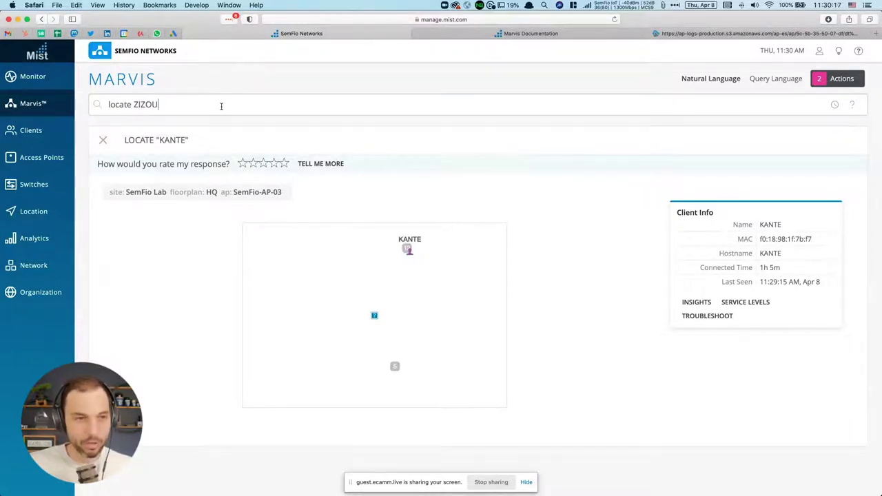
{"action": "key", "text": "Return"}
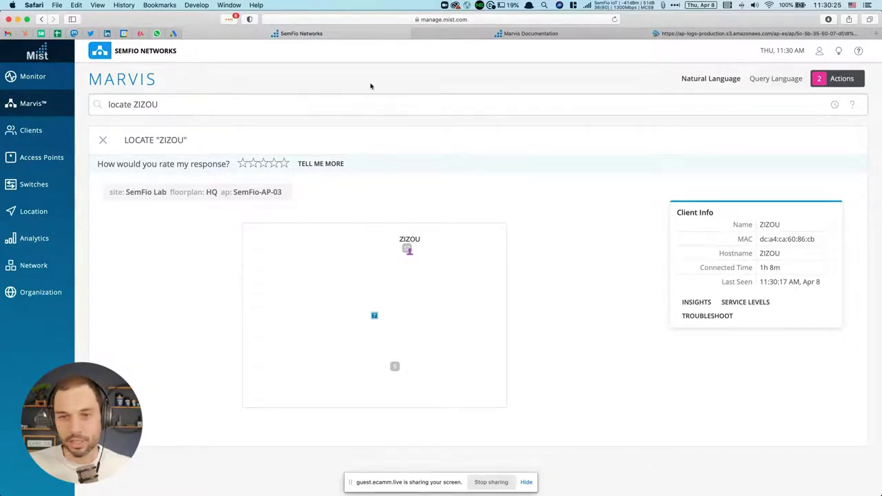
- Clear the client query, ask Marvis "which coffee is the best", and read its reply
{"action": "triple_click", "coordinate": [175, 103]}
{"action": "key", "text": "BackSpace"}
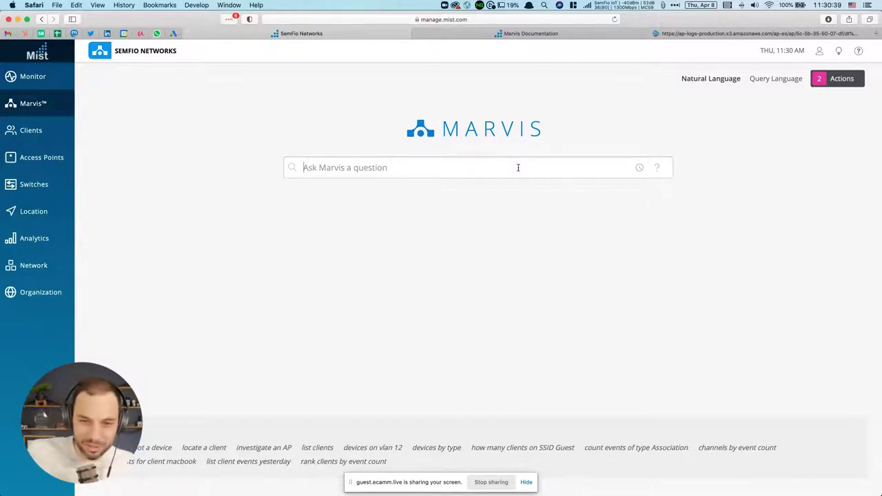
{"action": "type", "text": "which"}
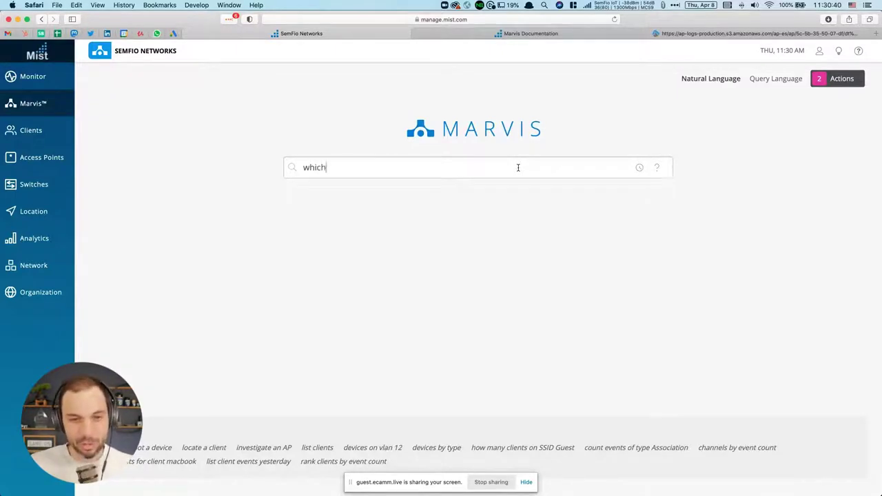
{"action": "type", "text": " coffee is the best"}
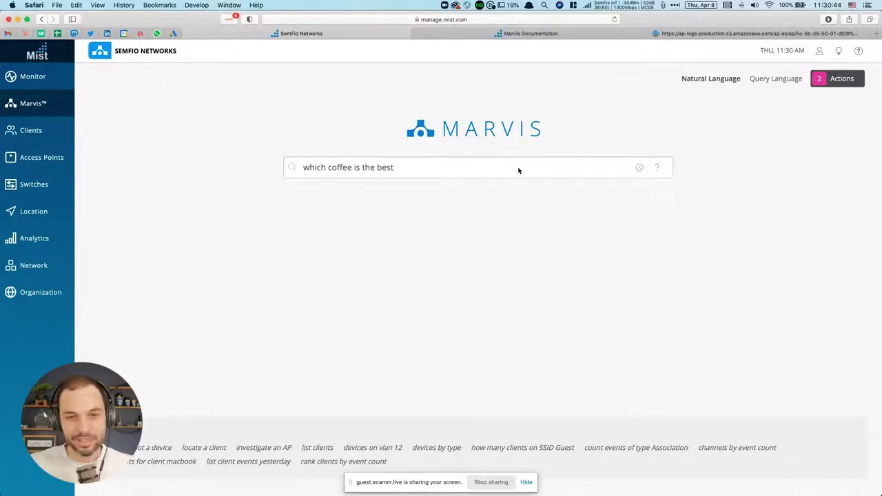
{"action": "key", "text": "Return"}
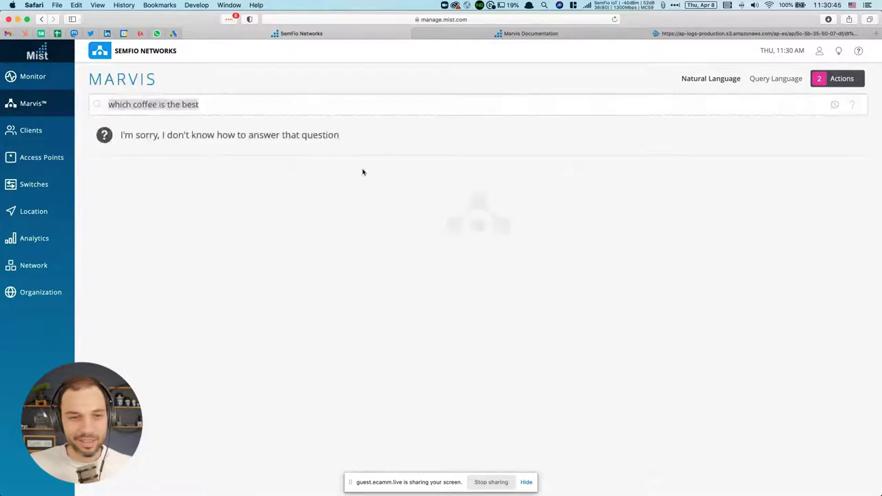
{"action": "left_click_drag", "start_coordinate": [164, 132], "coordinate": [324, 130]}
{"action": "left_click", "coordinate": [384, 133]}
- Reword the Marvis question to "which AI system is the best" and submit it
{"action": "left_click", "coordinate": [248, 104]}
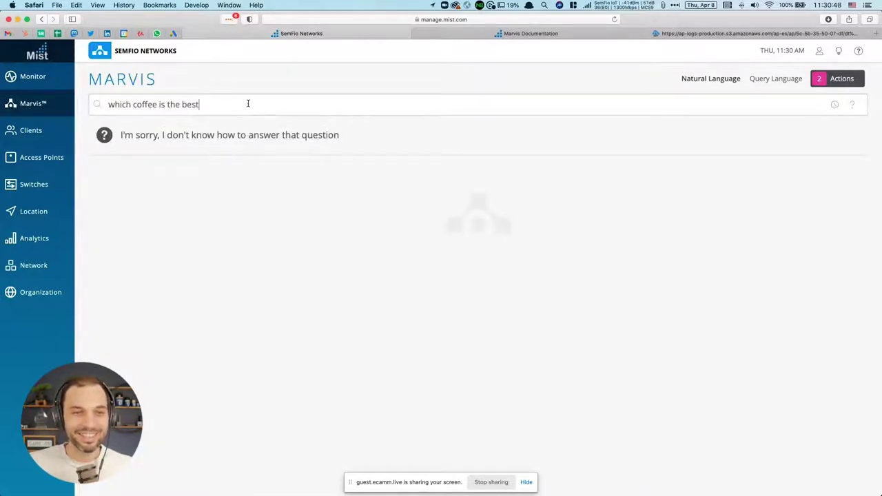
{"action": "key", "text": "BackSpace"}
{"action": "key", "text": "BackSpace"}
{"action": "key", "text": "BackSpace"}
{"action": "key", "text": "BackSpace"}
{"action": "key", "text": "BackSpace"}
{"action": "key", "text": "BackSpace"}
{"action": "key", "text": "BackSpace"}
{"action": "key", "text": "BackSpace"}
{"action": "key", "text": "BackSpace"}
{"action": "key", "text": "BackSpace"}
{"action": "key", "text": "BackSpace"}
{"action": "key", "text": "BackSpace"}
{"action": "key", "text": "BackSpace"}
{"action": "key", "text": "BackSpace"}
{"action": "key", "text": "BackSpace"}
{"action": "key", "text": "BackSpace"}
{"action": "key", "text": "BackSpace"}
{"action": "key", "text": "BackSpace"}
{"action": "type", "text": "AI system is the be"}
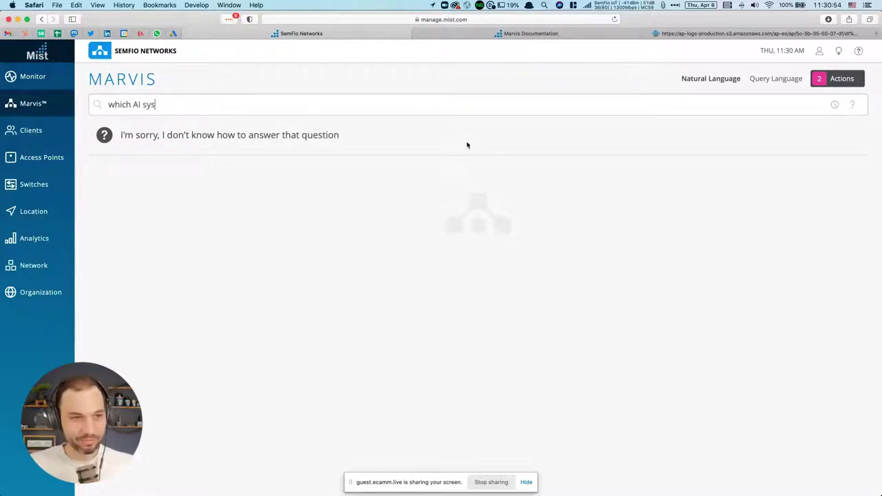
{"action": "key", "text": "Return"}
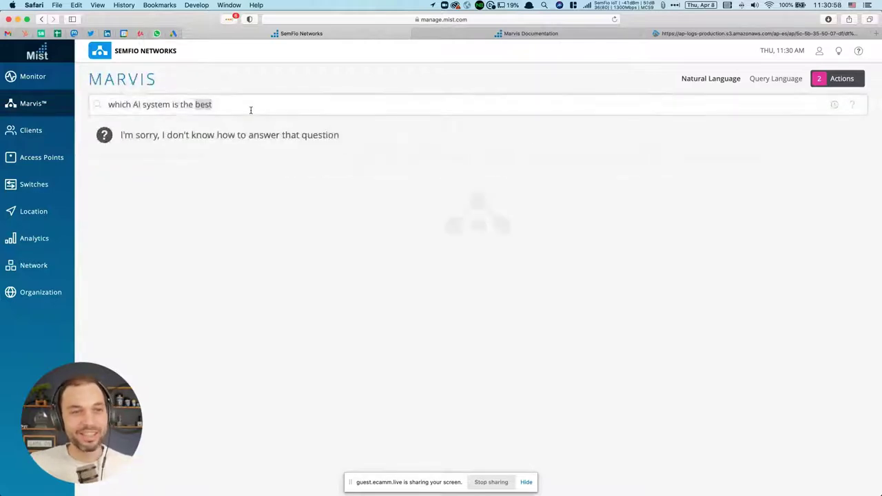
- Ask Marvis "What is AI" and browse the articles it offers
{"action": "key", "text": "super+a"}
{"action": "type", "text": "What is AI"}
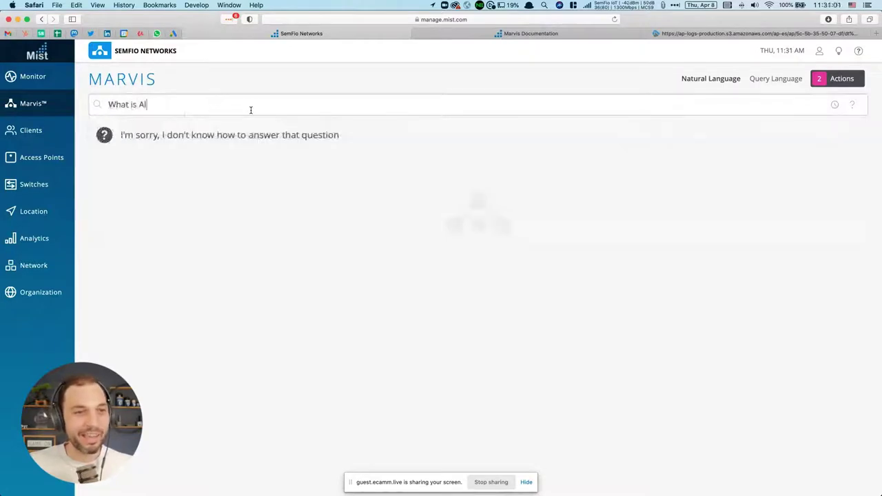
{"action": "key", "text": "Return"}
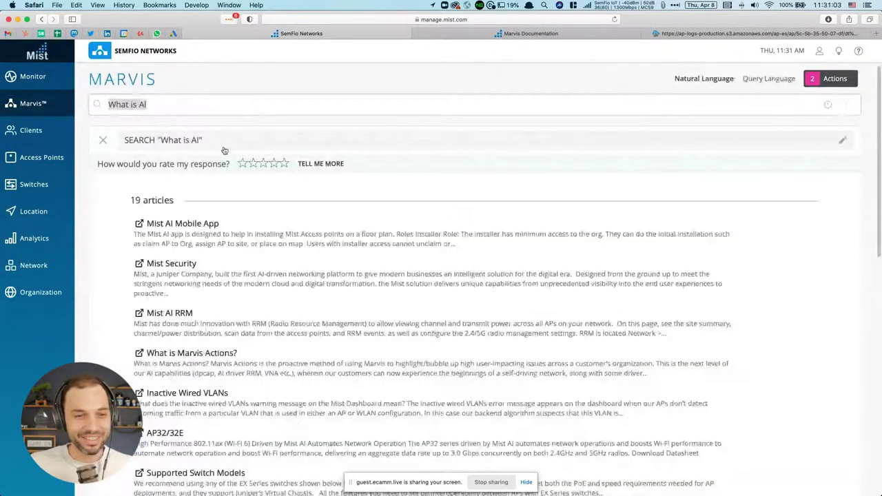
{"action": "scroll", "coordinate": [224, 335], "scroll_direction": "down", "scroll_amount": 1}
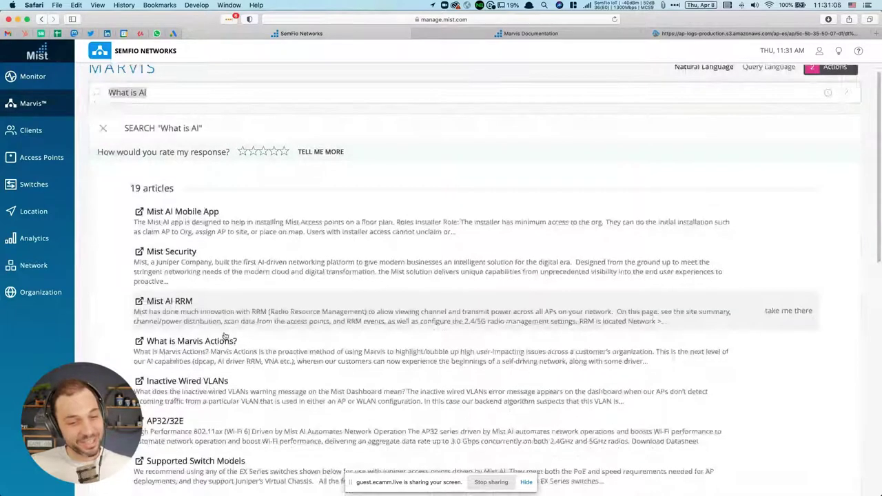
- Submit the Marvis question "troubleshoot ZIZOU" and open the investigation of the client's Coverage problem
{"action": "scroll", "coordinate": [224, 335], "scroll_direction": "down", "scroll_amount": 2}
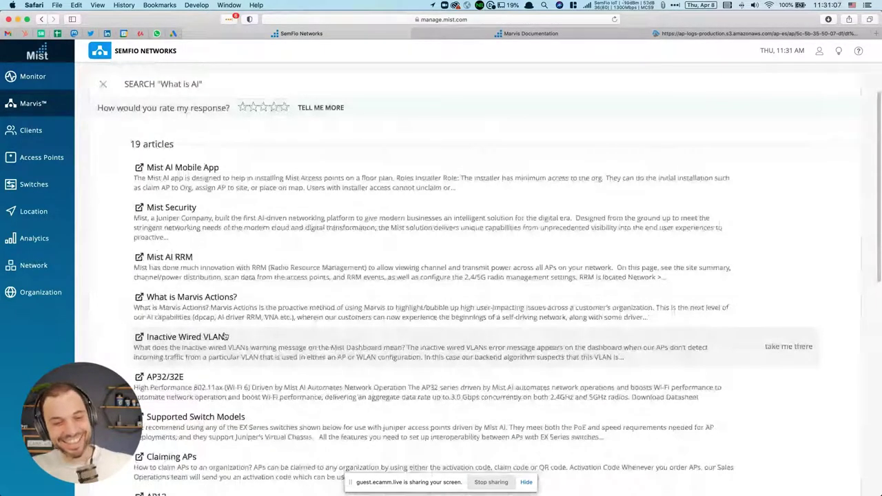
{"action": "scroll", "coordinate": [278, 124], "scroll_direction": "up", "scroll_amount": 3}
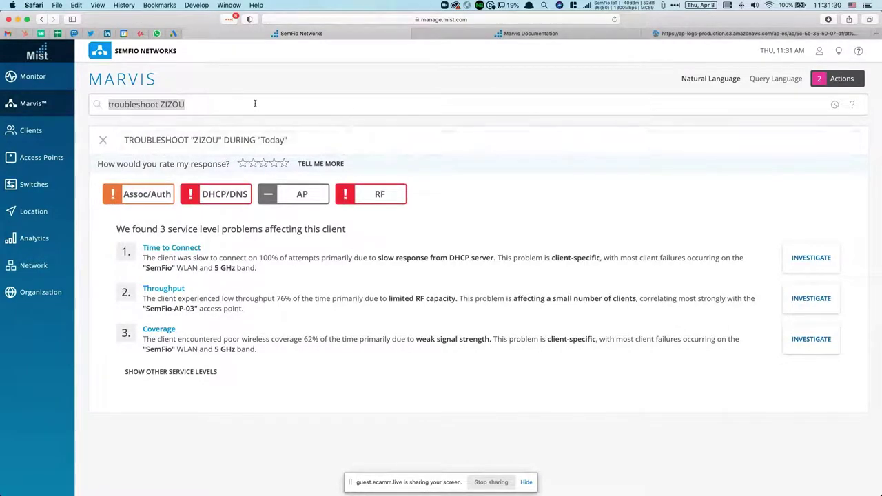
{"action": "left_click", "coordinate": [203, 111]}
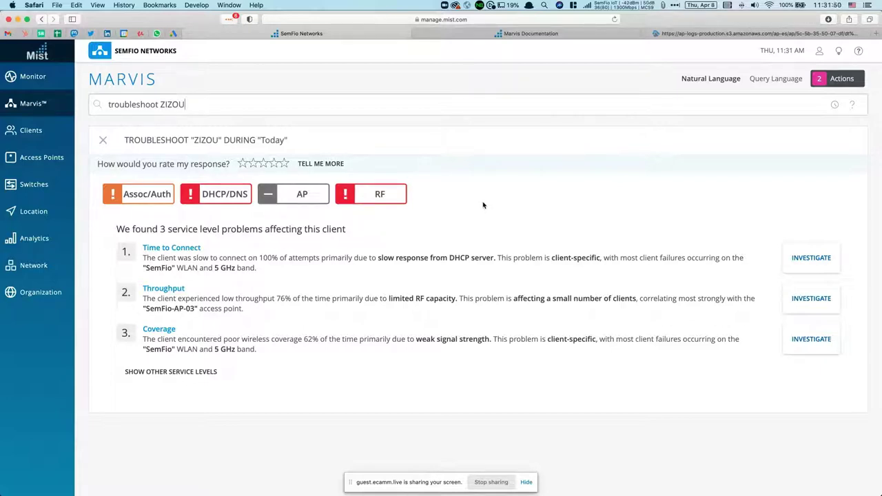
{"action": "mouse_move", "coordinate": [357, 193]}
{"action": "left_click", "coordinate": [794, 340]}
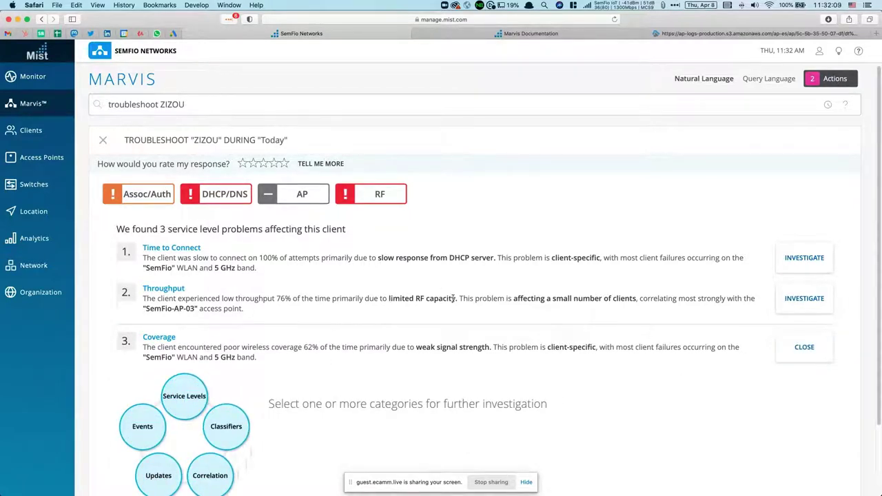
- Read the Coverage problem's description, focusing on how often it occurs, its cause, its scope and the affected WLAN
{"action": "scroll", "coordinate": [308, 269], "scroll_direction": "down", "scroll_amount": 2}
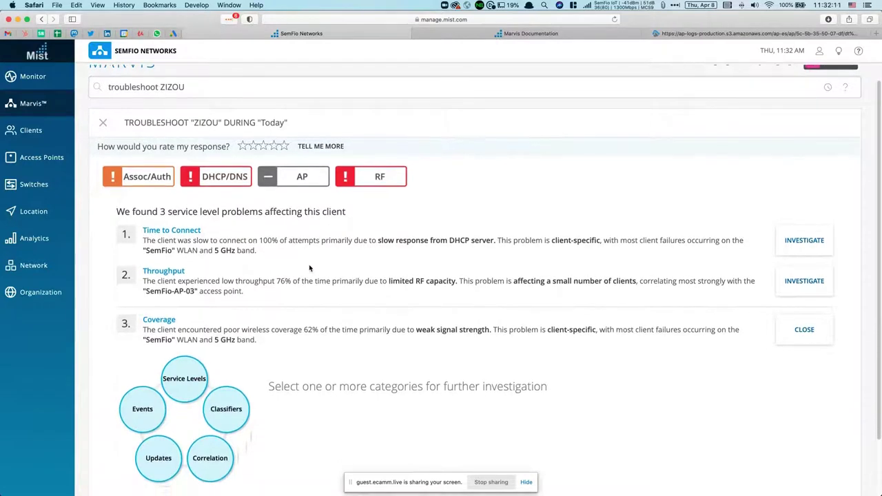
{"action": "scroll", "coordinate": [309, 267], "scroll_direction": "down", "scroll_amount": 2}
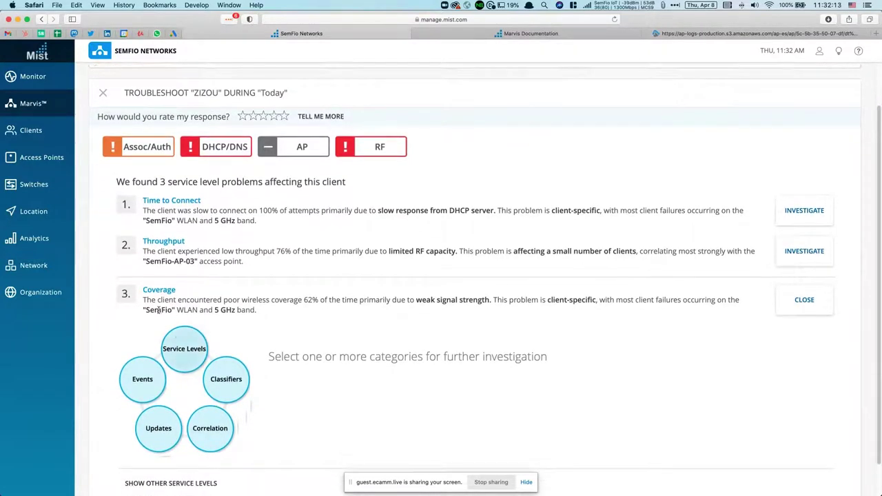
{"action": "left_click_drag", "start_coordinate": [152, 298], "coordinate": [238, 299]}
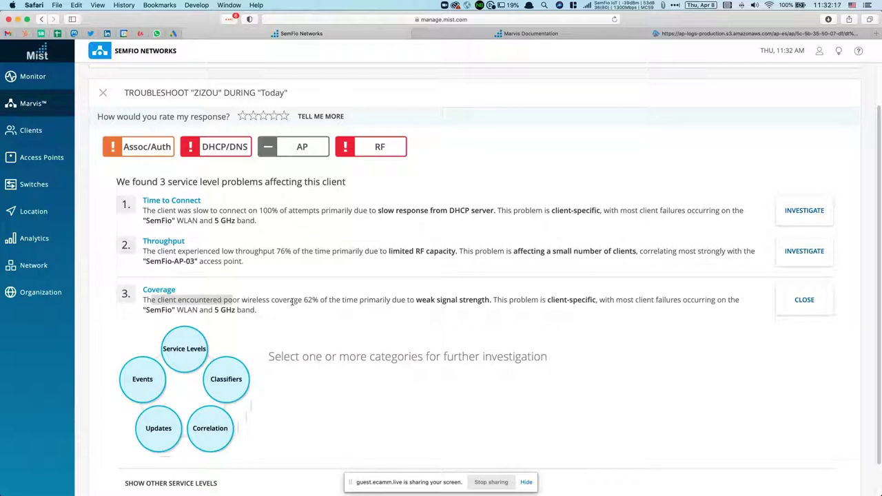
{"action": "left_click_drag", "start_coordinate": [302, 300], "coordinate": [318, 300]}
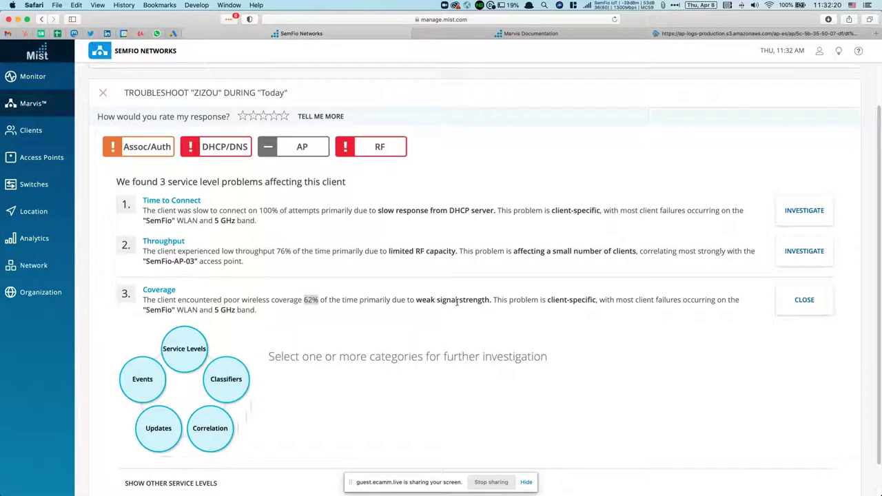
{"action": "left_click_drag", "start_coordinate": [501, 300], "coordinate": [587, 308]}
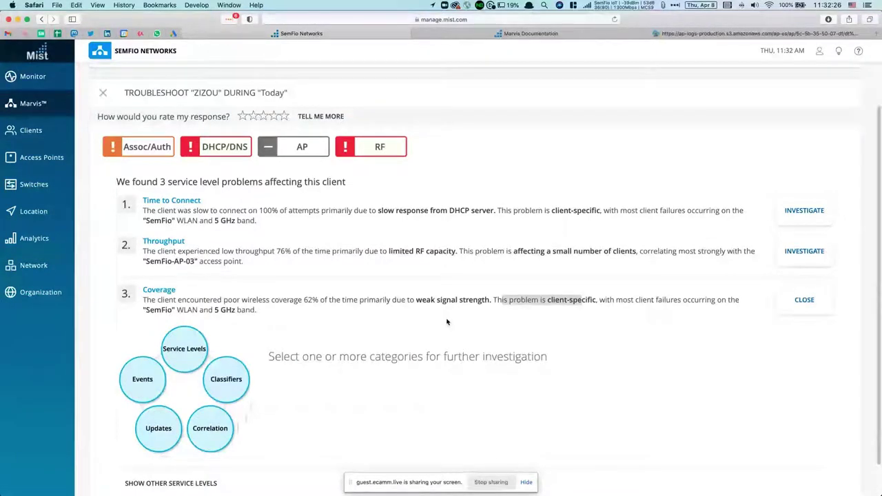
{"action": "scroll", "coordinate": [446, 322], "scroll_direction": "down", "scroll_amount": 1}
{"action": "double_click", "coordinate": [159, 291]}
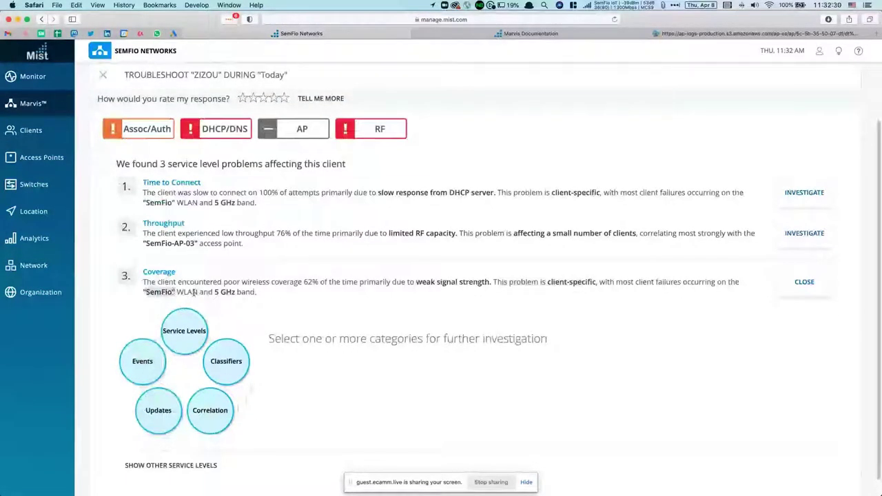
- Open the Classifiers category of the Coverage problem and examine its failure types and failure counts over time
{"action": "scroll", "coordinate": [210, 292], "scroll_direction": "down", "scroll_amount": 1}
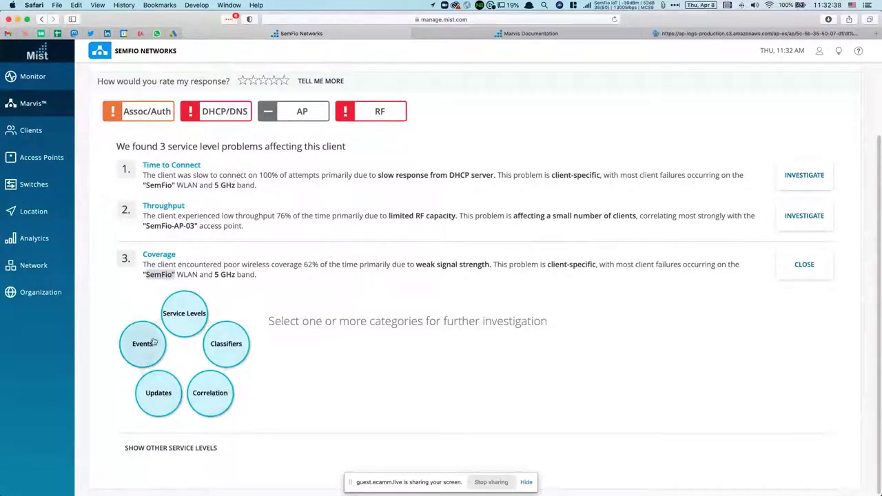
{"action": "left_click", "coordinate": [229, 341]}
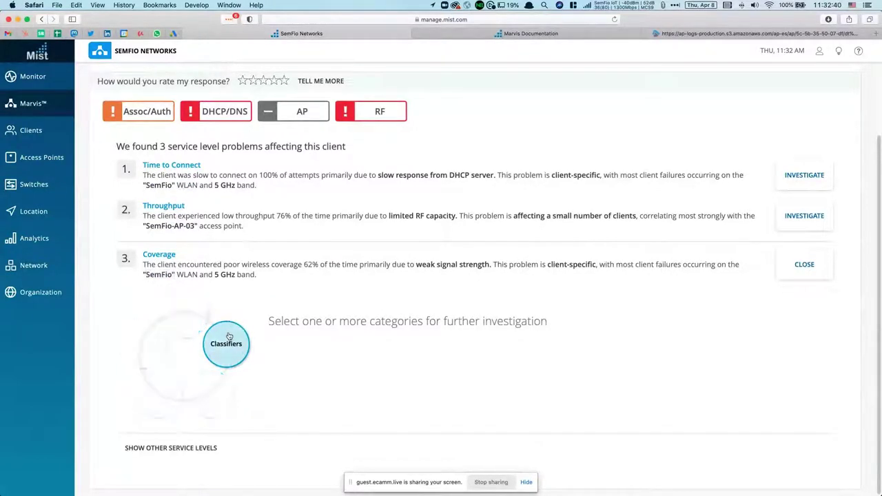
{"action": "scroll", "coordinate": [240, 350], "scroll_direction": "down", "scroll_amount": 2}
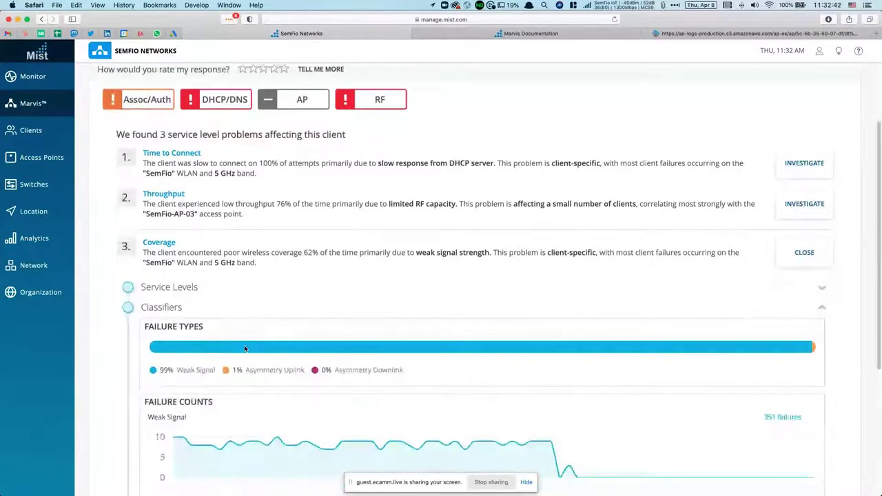
{"action": "scroll", "coordinate": [245, 348], "scroll_direction": "down", "scroll_amount": 2}
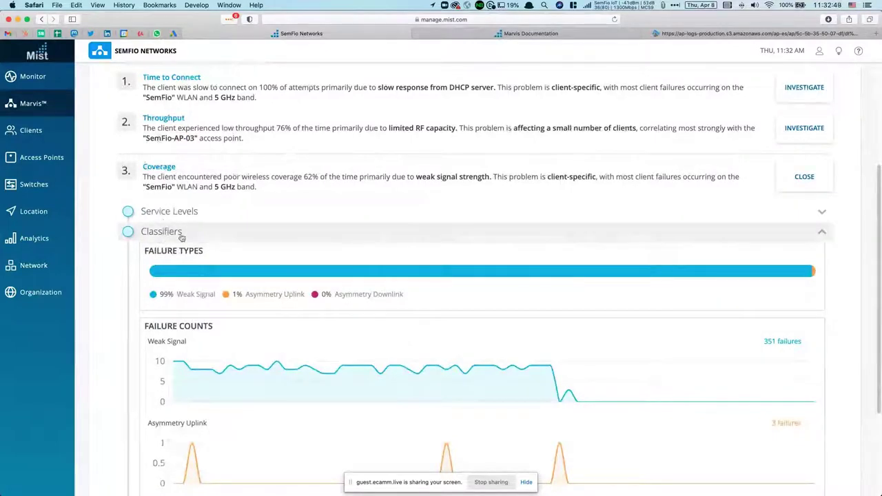
{"action": "scroll", "coordinate": [179, 231], "scroll_direction": "down", "scroll_amount": 2}
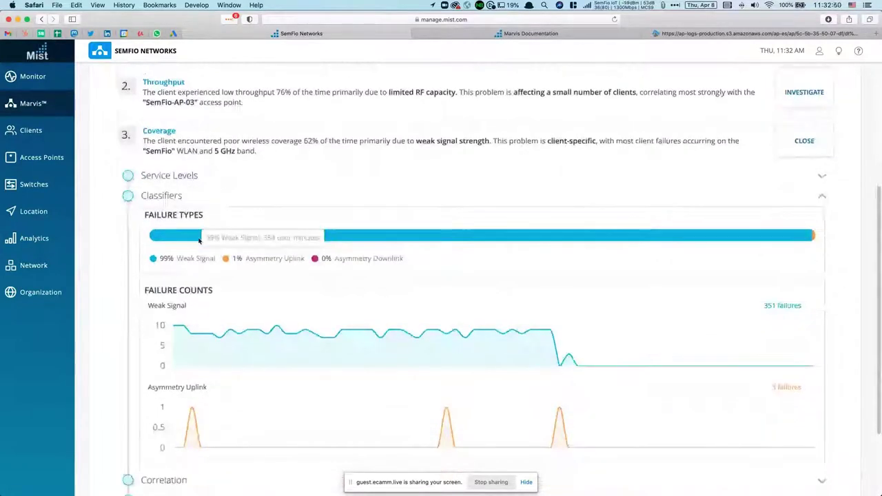
{"action": "scroll", "coordinate": [199, 240], "scroll_direction": "down", "scroll_amount": 1}
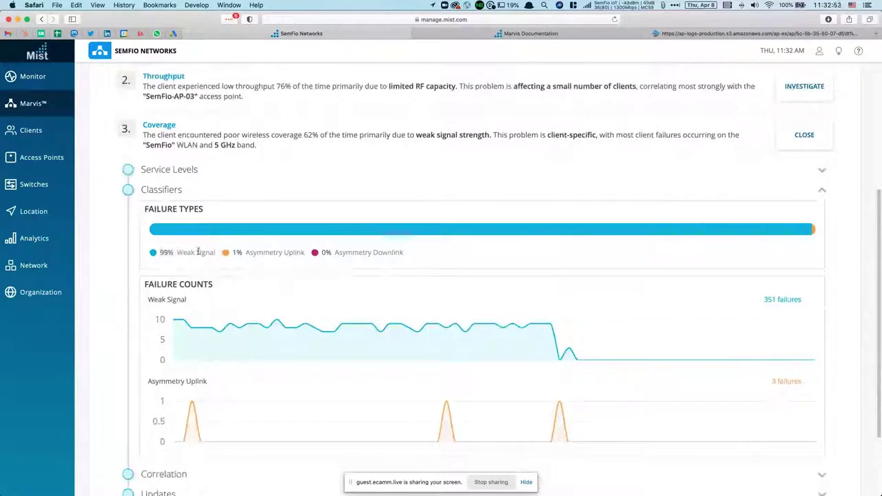
{"action": "scroll", "coordinate": [201, 306], "scroll_direction": "down", "scroll_amount": 1}
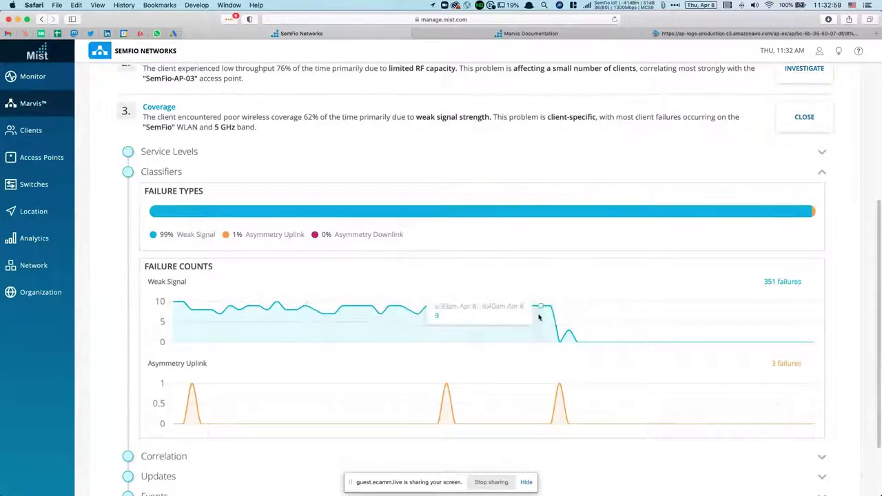
{"action": "scroll", "coordinate": [429, 242], "scroll_direction": "up", "scroll_amount": 5}
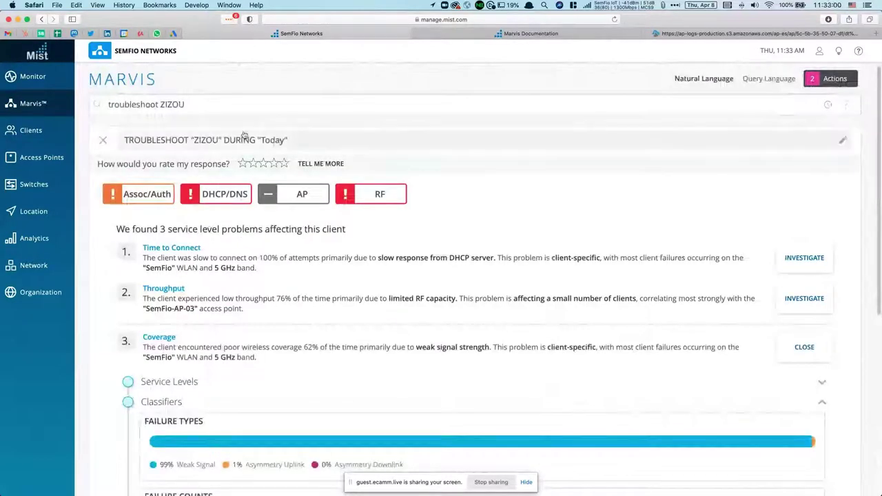
{"action": "scroll", "coordinate": [467, 376], "scroll_direction": "down", "scroll_amount": 6}
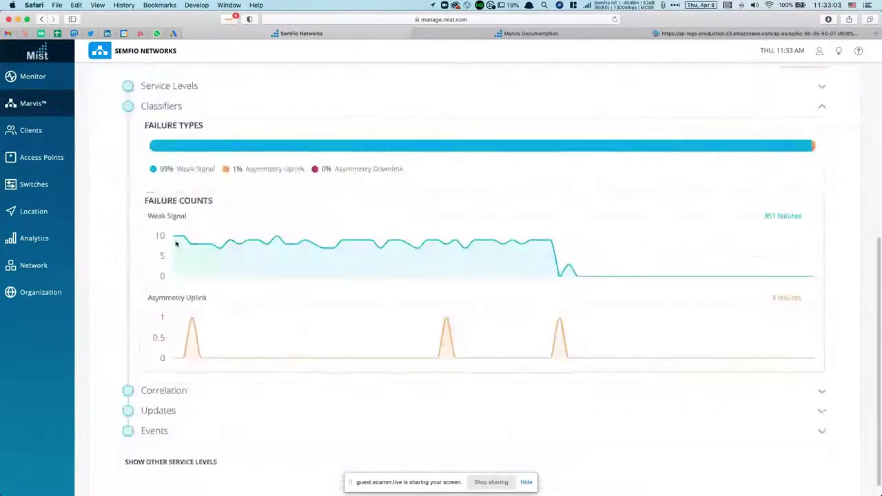
{"action": "mouse_move", "coordinate": [175, 241]}
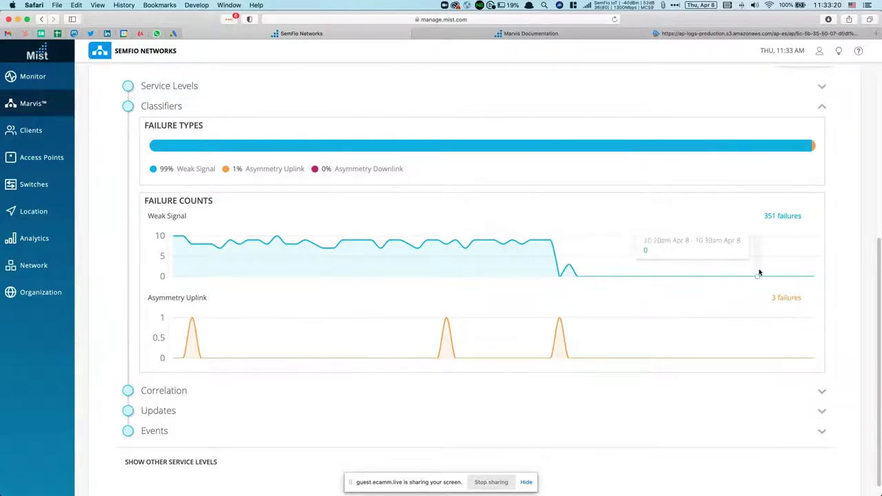
{"action": "scroll", "coordinate": [310, 354], "scroll_direction": "down", "scroll_amount": 1}
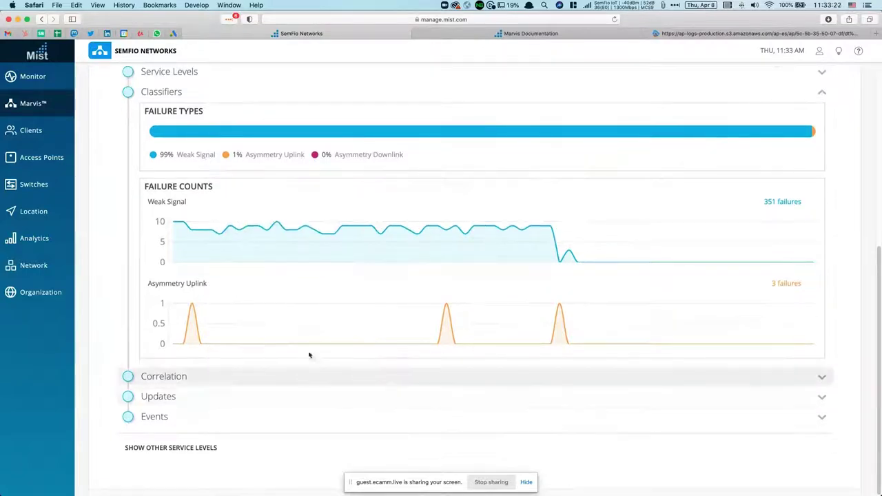
{"action": "scroll", "coordinate": [282, 323], "scroll_direction": "up", "scroll_amount": 5}
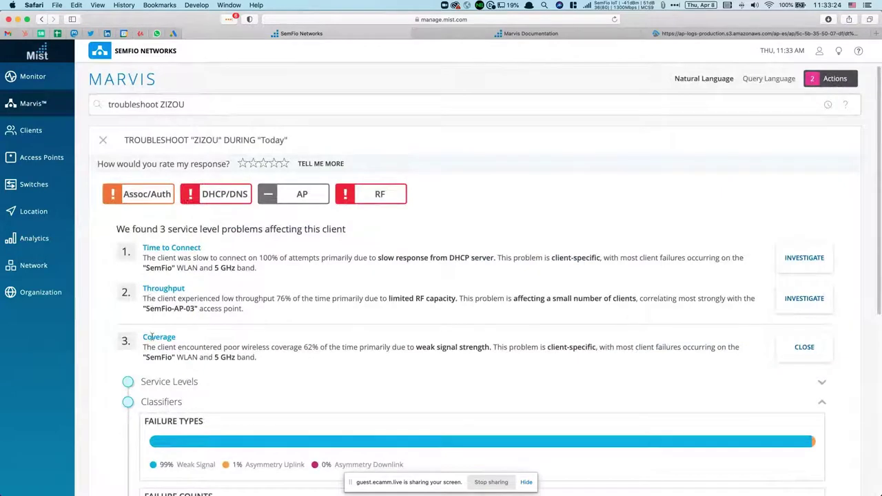
- Switch Marvis to Query Language, clear the existing troubleshoot query and look through the available query keywords
{"action": "left_click", "coordinate": [180, 97]}
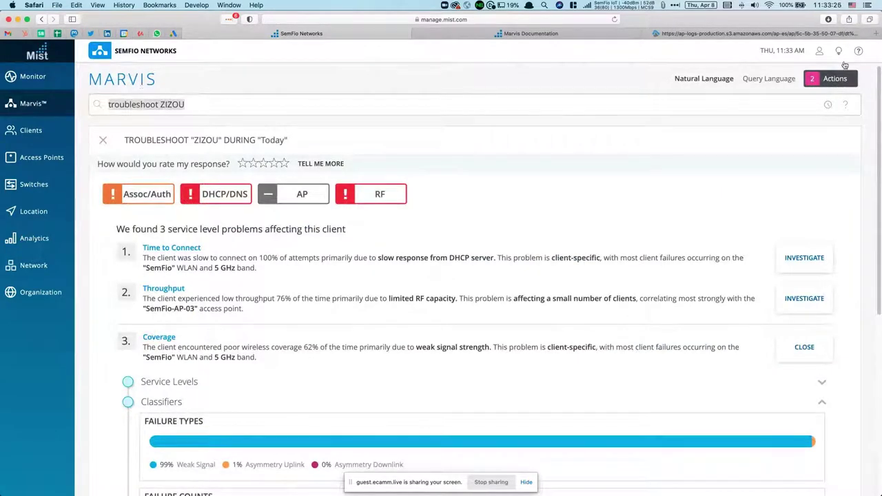
{"action": "left_click", "coordinate": [768, 78]}
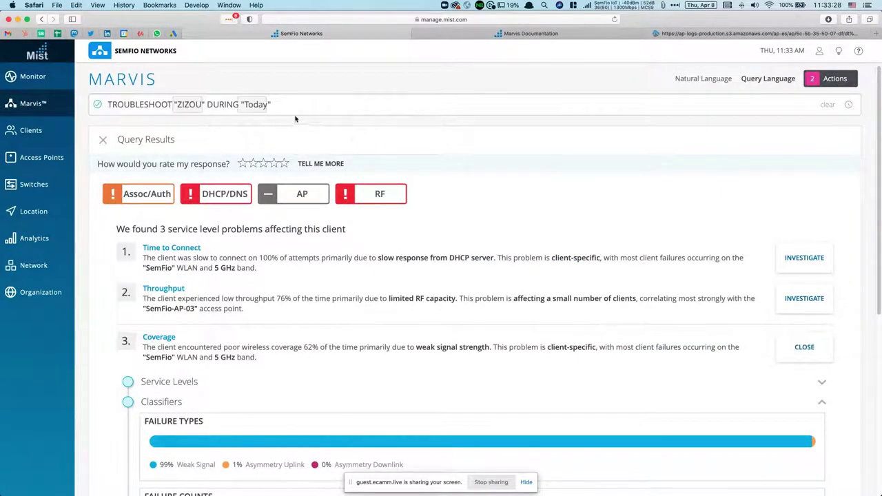
{"action": "left_click_drag", "start_coordinate": [281, 108], "coordinate": [108, 107]}
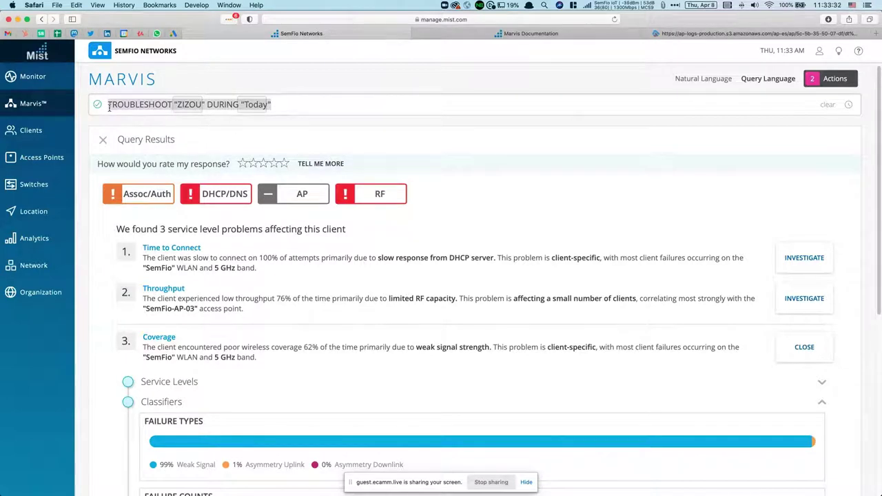
{"action": "key", "text": "BackSpace"}
{"action": "scroll", "coordinate": [115, 130], "scroll_direction": "down", "scroll_amount": 5}
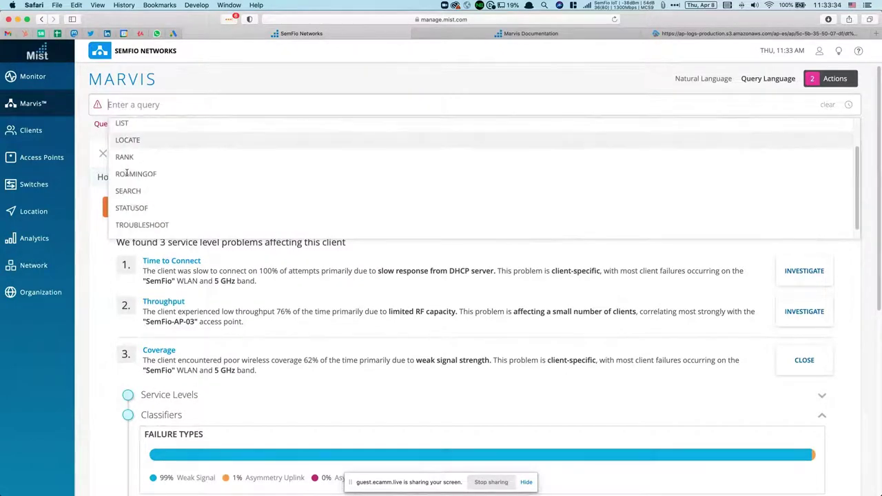
{"action": "scroll", "coordinate": [153, 150], "scroll_direction": "up", "scroll_amount": 3}
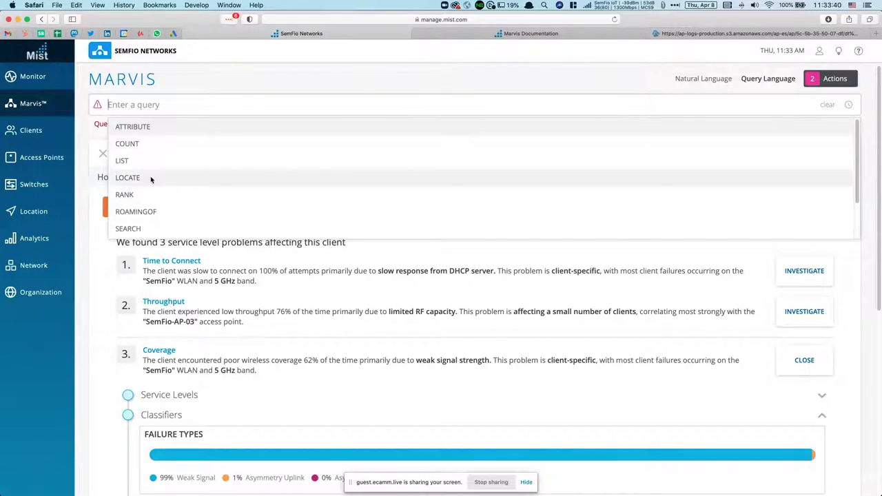
{"action": "scroll", "coordinate": [151, 179], "scroll_direction": "down", "scroll_amount": 1}
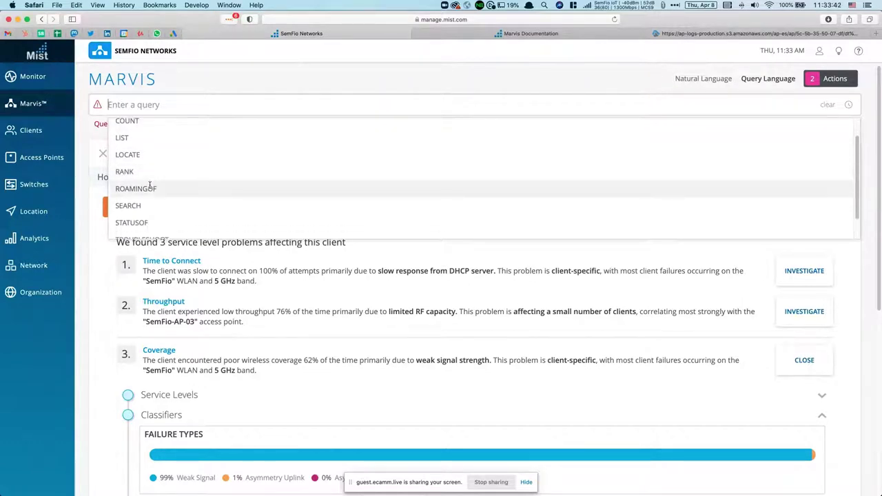
- Build the query ROAMINGOF "MBAPPE" from the SemFio Lab client list and run it
{"action": "left_click", "coordinate": [150, 188]}
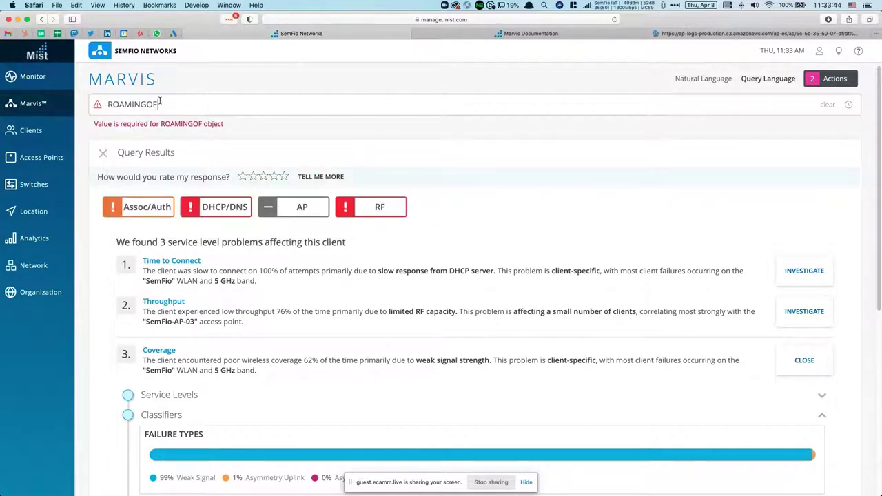
{"action": "scroll", "coordinate": [228, 296], "scroll_direction": "down", "scroll_amount": 2}
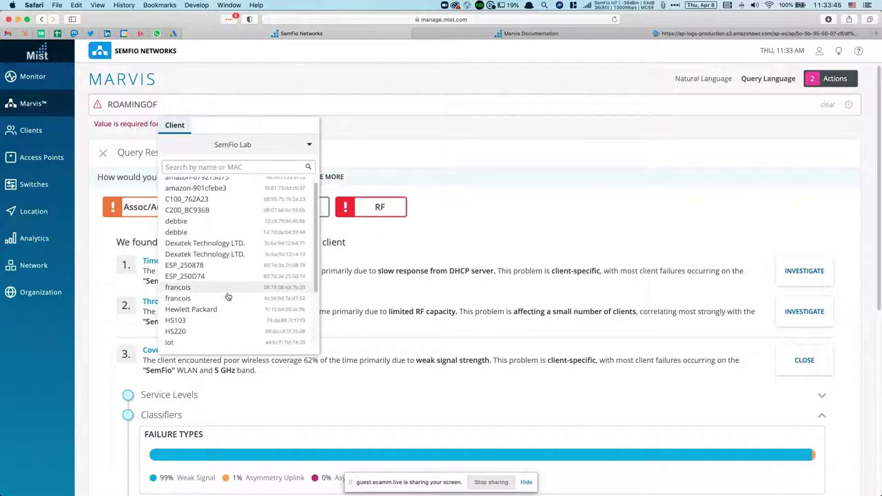
{"action": "scroll", "coordinate": [228, 296], "scroll_direction": "down", "scroll_amount": 3}
{"action": "left_click", "coordinate": [233, 244]}
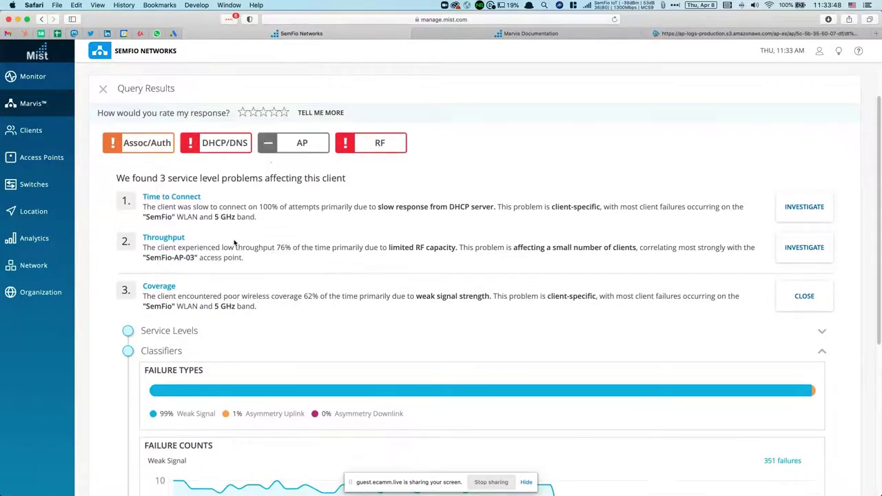
{"action": "scroll", "coordinate": [224, 89], "scroll_direction": "up", "scroll_amount": 2}
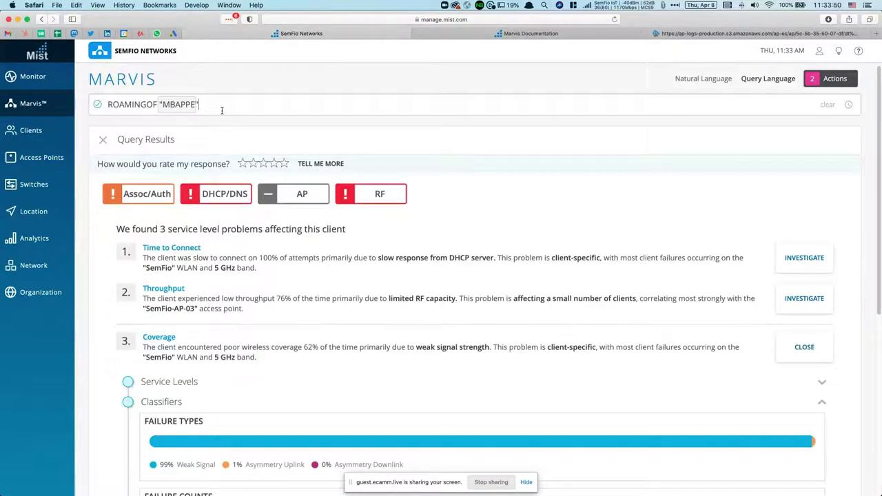
{"action": "key", "text": "Return"}
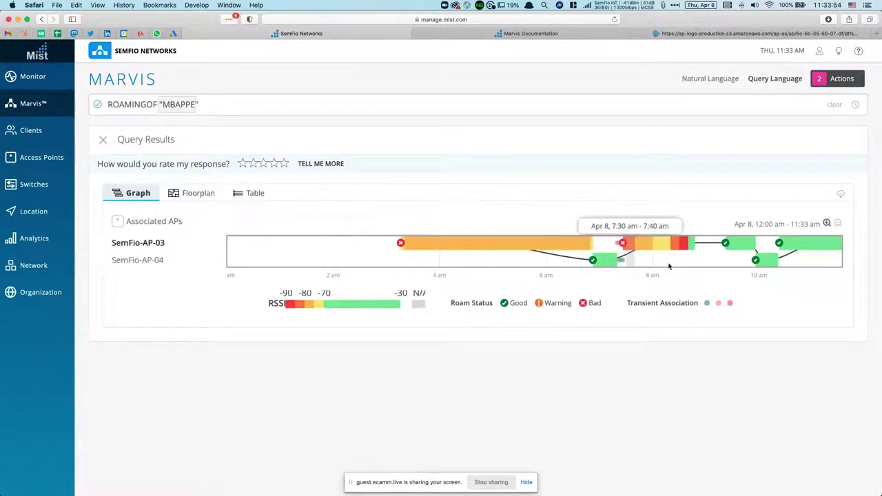
- Show the client's roaming history on the floorplan and view the 08 Apr 6:52 am association to SemFio-AP-04
{"action": "left_click", "coordinate": [198, 193]}
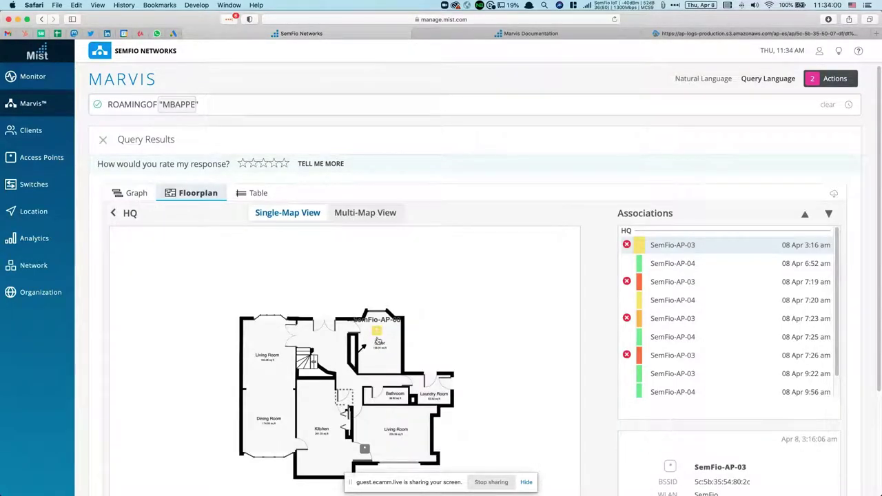
{"action": "left_click", "coordinate": [656, 266]}
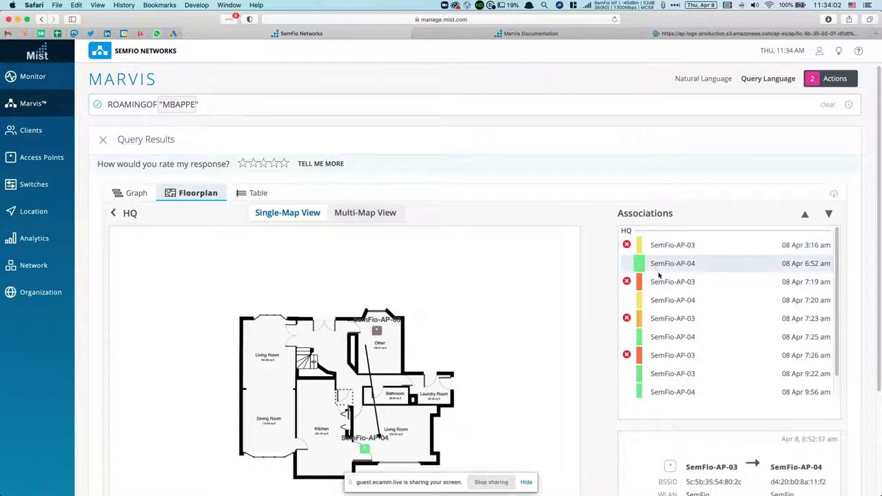
- Step through the client's remaining associations on the HQ floorplan, from 7:20 am to 10:22 am, and return to the 9:22 am one
{"action": "left_click", "coordinate": [659, 279]}
{"action": "scroll", "coordinate": [668, 300], "scroll_direction": "down", "scroll_amount": 2}
{"action": "left_click", "coordinate": [668, 300]}
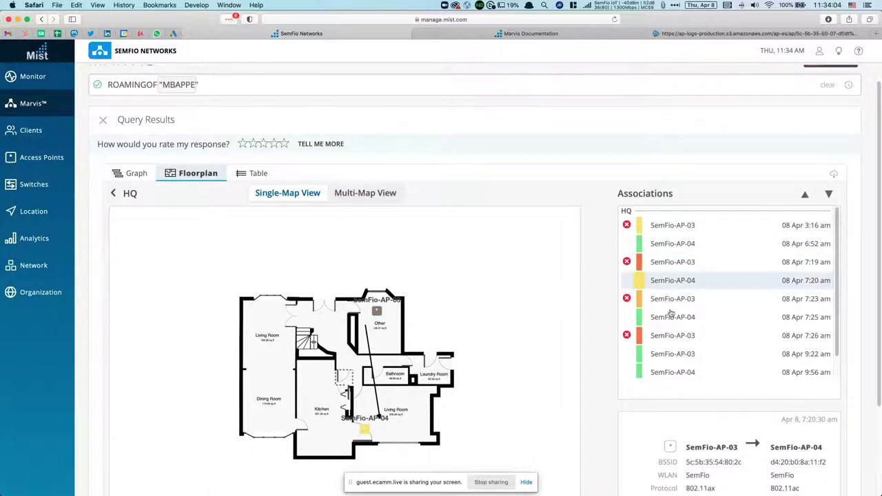
{"action": "left_click", "coordinate": [669, 301]}
{"action": "scroll", "coordinate": [670, 301], "scroll_direction": "down", "scroll_amount": 1}
{"action": "left_click", "coordinate": [670, 300]}
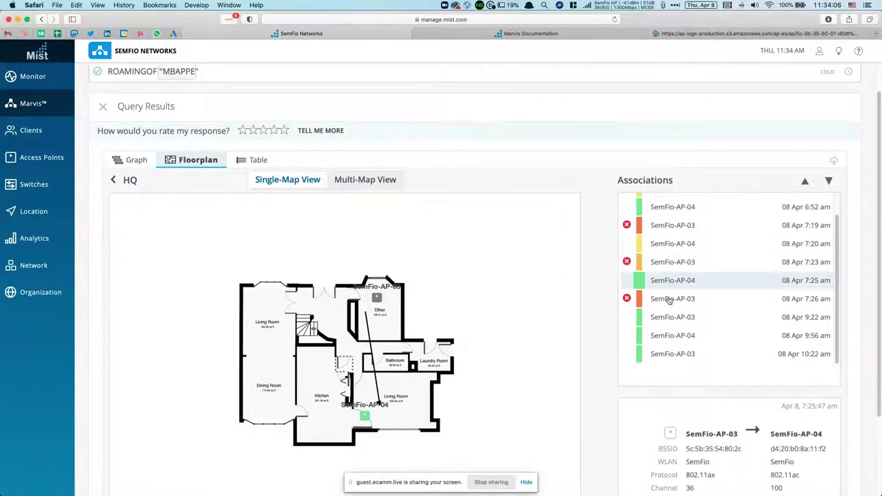
{"action": "scroll", "coordinate": [670, 303], "scroll_direction": "down", "scroll_amount": 1}
{"action": "scroll", "coordinate": [679, 303], "scroll_direction": "down", "scroll_amount": 1}
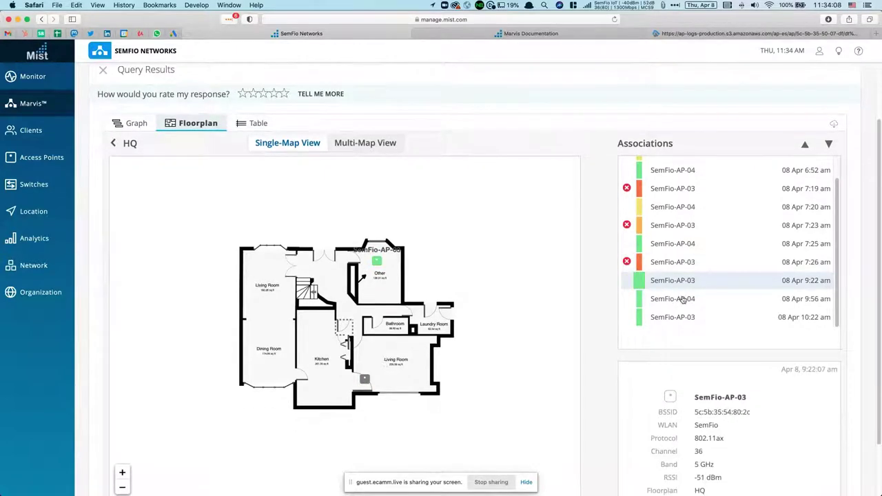
{"action": "left_click", "coordinate": [681, 299]}
{"action": "scroll", "coordinate": [682, 299], "scroll_direction": "down", "scroll_amount": 1}
{"action": "left_click", "coordinate": [682, 301]}
{"action": "scroll", "coordinate": [682, 301], "scroll_direction": "down", "scroll_amount": 1}
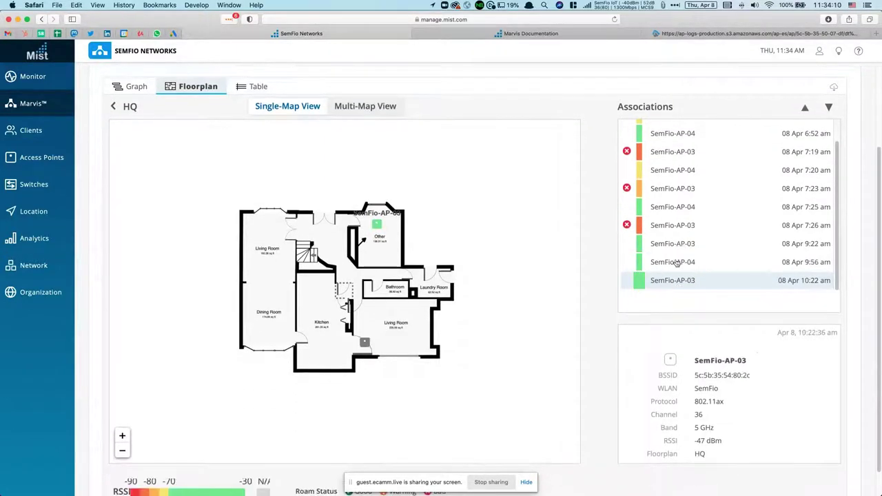
{"action": "left_click", "coordinate": [675, 259]}
{"action": "left_click", "coordinate": [672, 259]}
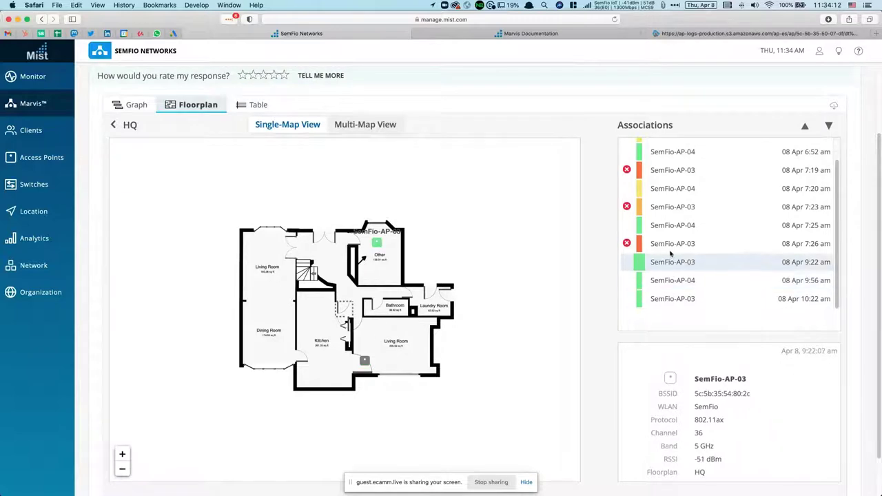
- Show the client's roaming history as a table to compare old and new RSSI, and return to the graph view
{"action": "scroll", "coordinate": [673, 259], "scroll_direction": "up", "scroll_amount": 1}
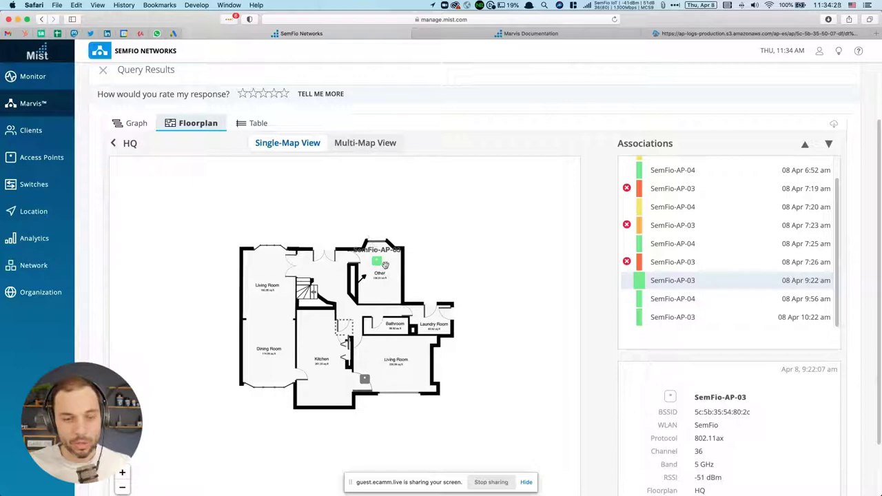
{"action": "left_click", "coordinate": [257, 122]}
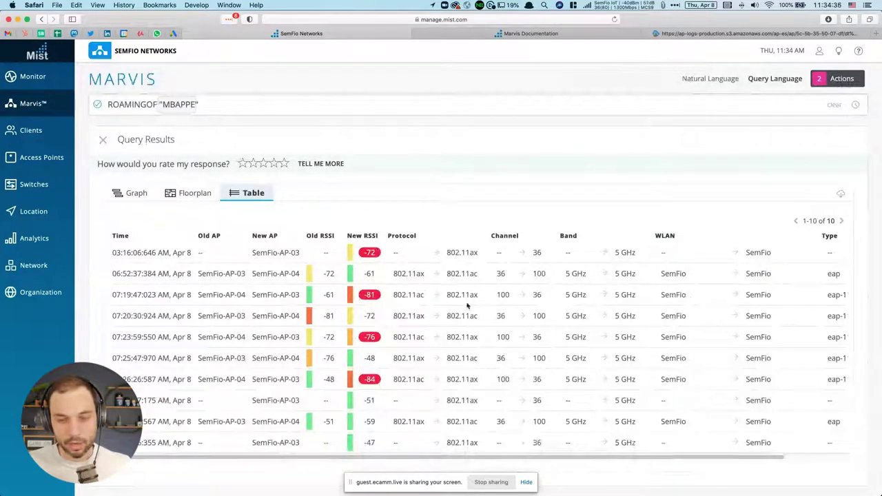
{"action": "left_click", "coordinate": [138, 192]}
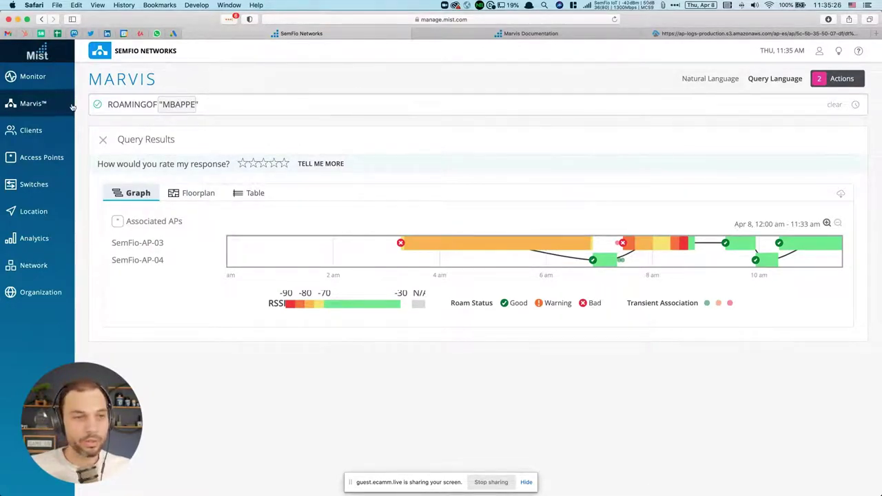
- Switch Marvis to Natural Language and run the query "unhappy clients"
{"action": "left_click", "coordinate": [714, 80]}
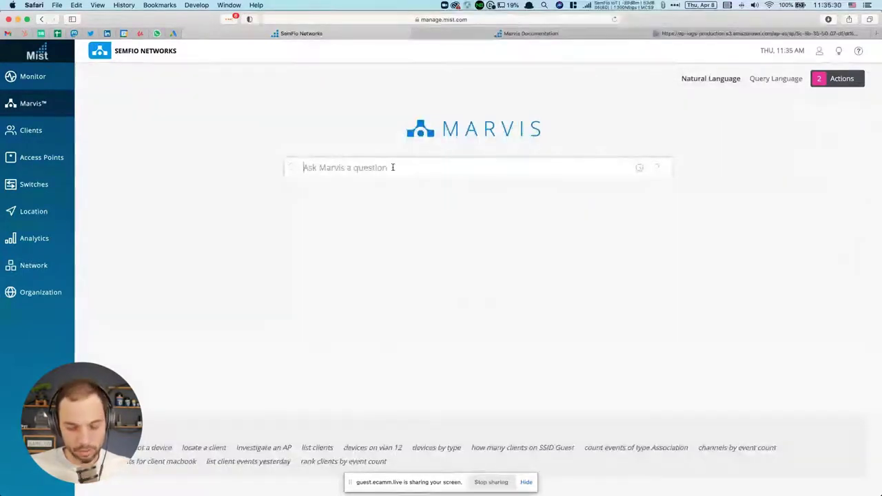
{"action": "type", "text": "unhappy clients"}
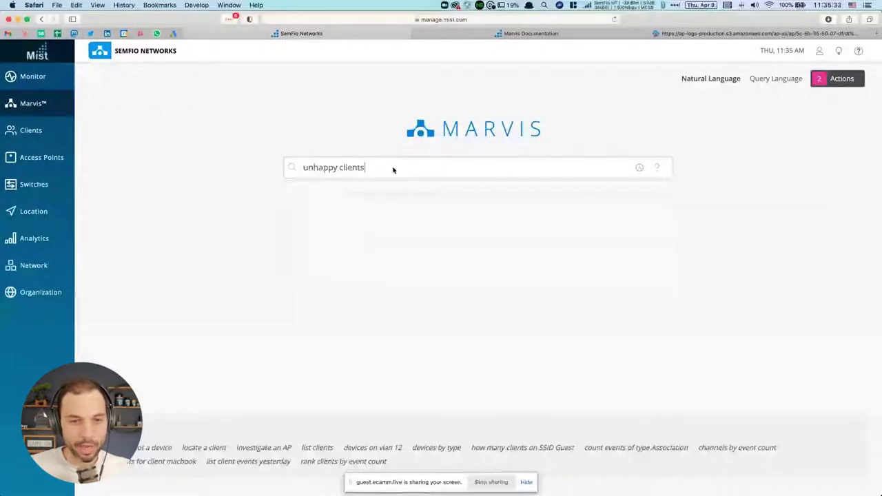
{"action": "key", "text": "Return"}
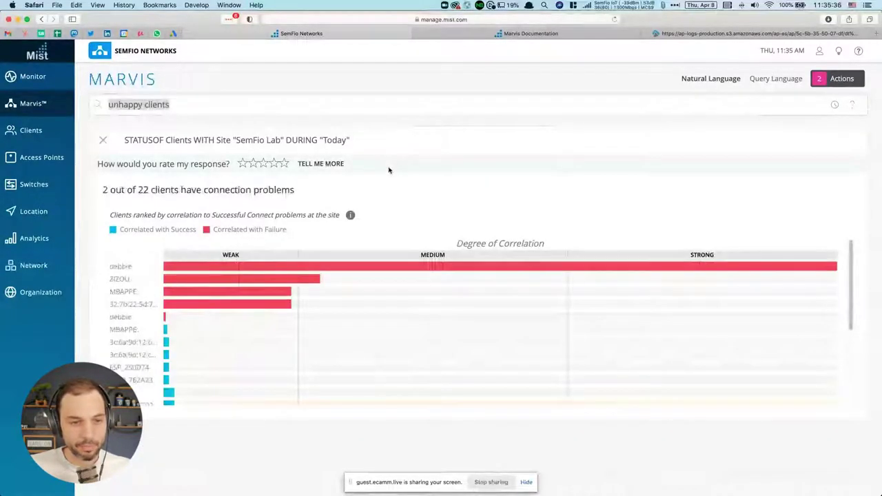
- Troubleshoot the client ranked most strongly correlated with connection failures
{"action": "mouse_move", "coordinate": [141, 335]}
{"action": "mouse_move", "coordinate": [118, 270]}
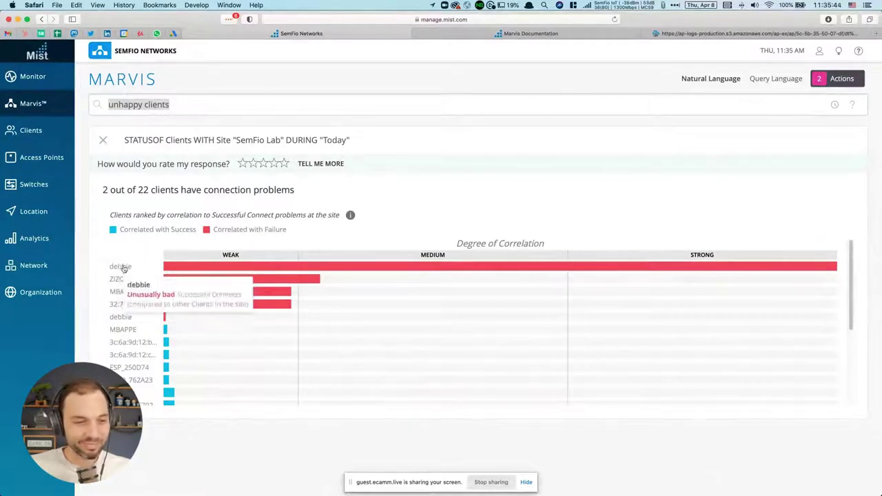
{"action": "left_click", "coordinate": [123, 268]}
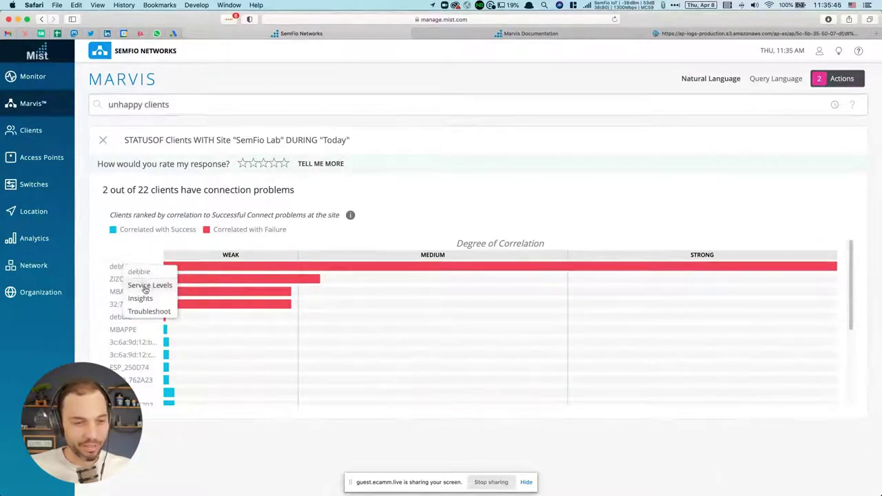
{"action": "left_click", "coordinate": [136, 310]}
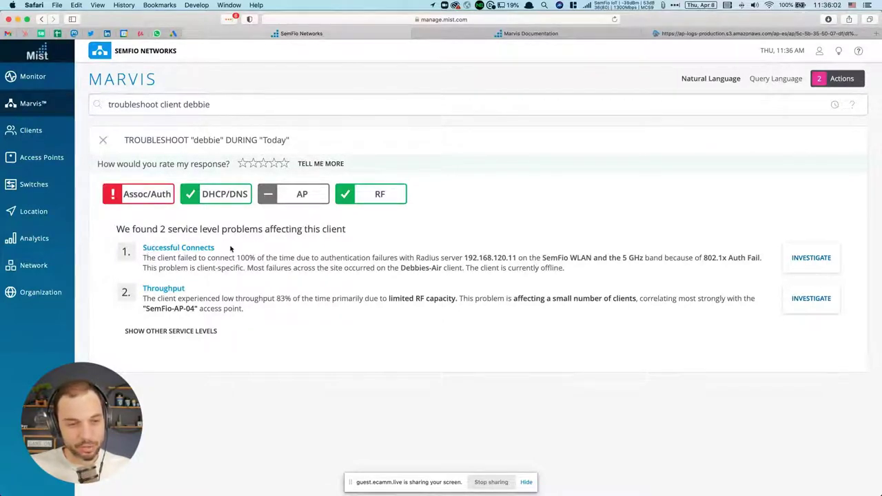
- Read the Successful Connects problem description for the failure cause, the RADIUS server and WLAN involved, its scope and the client's status
{"action": "left_click_drag", "start_coordinate": [143, 258], "coordinate": [257, 257]}
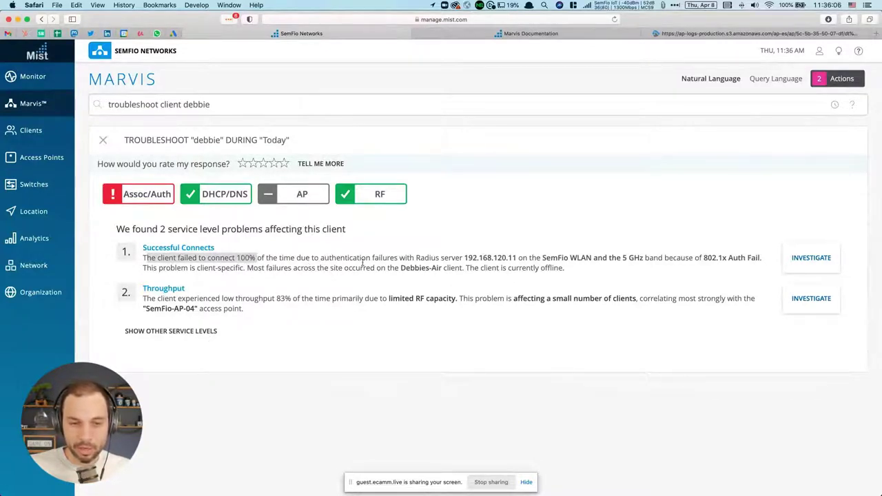
{"action": "left_click_drag", "start_coordinate": [376, 258], "coordinate": [521, 257]}
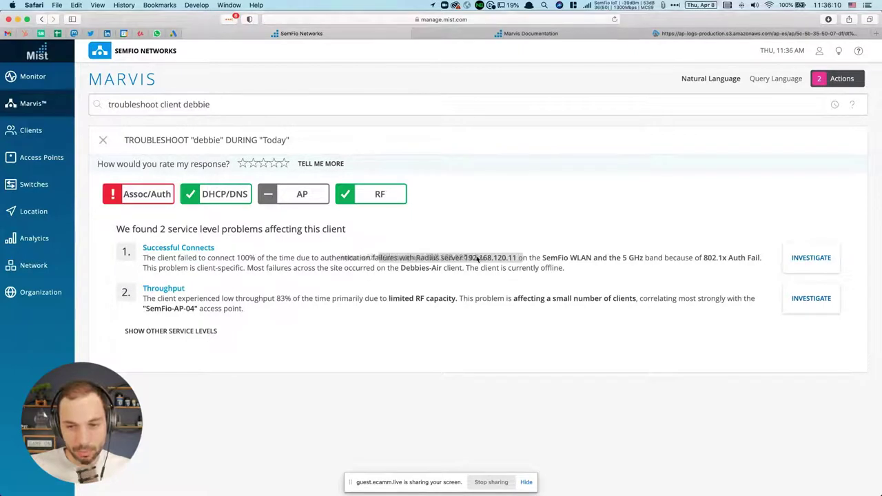
{"action": "left_click", "coordinate": [532, 263]}
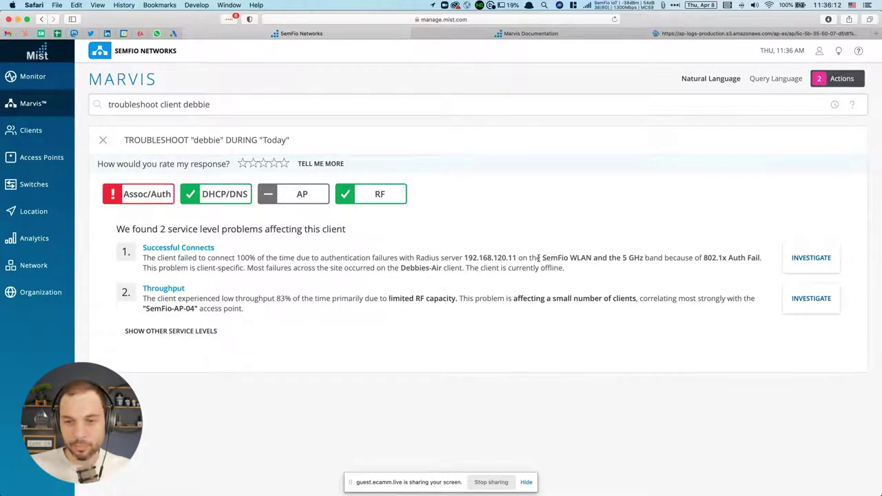
{"action": "left_click_drag", "start_coordinate": [518, 258], "coordinate": [542, 258]}
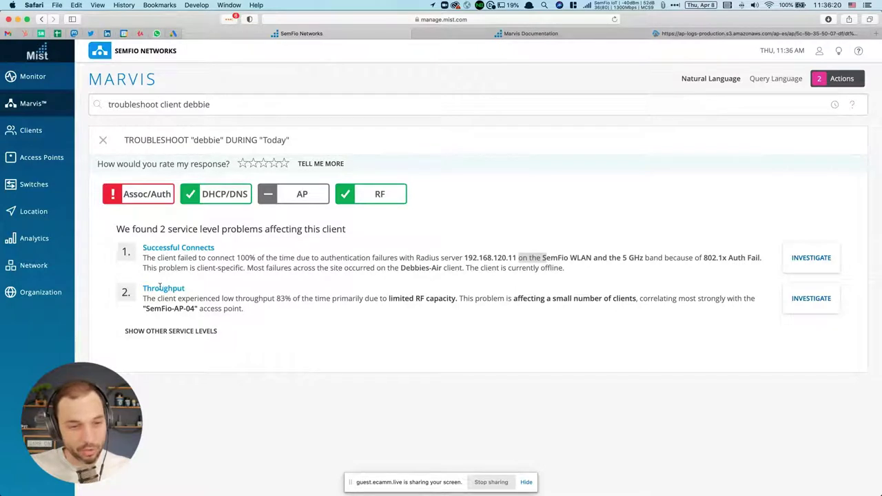
{"action": "left_click_drag", "start_coordinate": [145, 268], "coordinate": [401, 269]}
{"action": "left_click", "coordinate": [246, 268]}
{"action": "left_click", "coordinate": [391, 268]}
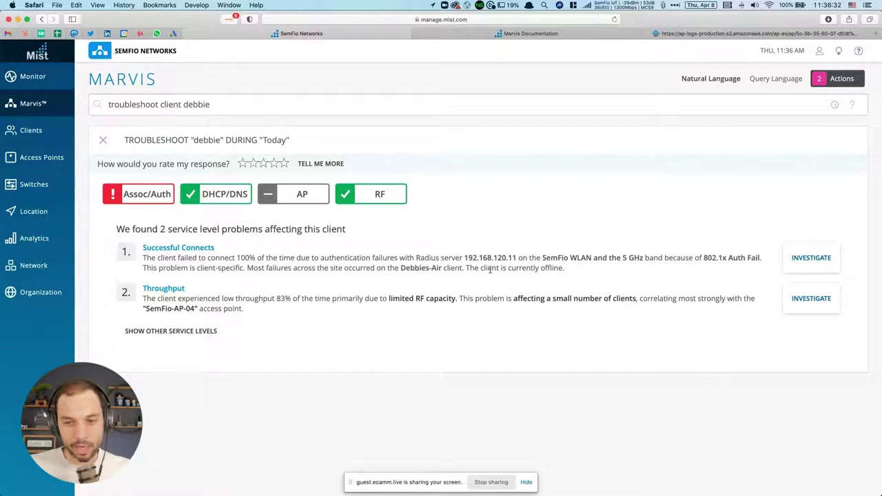
{"action": "left_click_drag", "start_coordinate": [469, 268], "coordinate": [552, 267]}
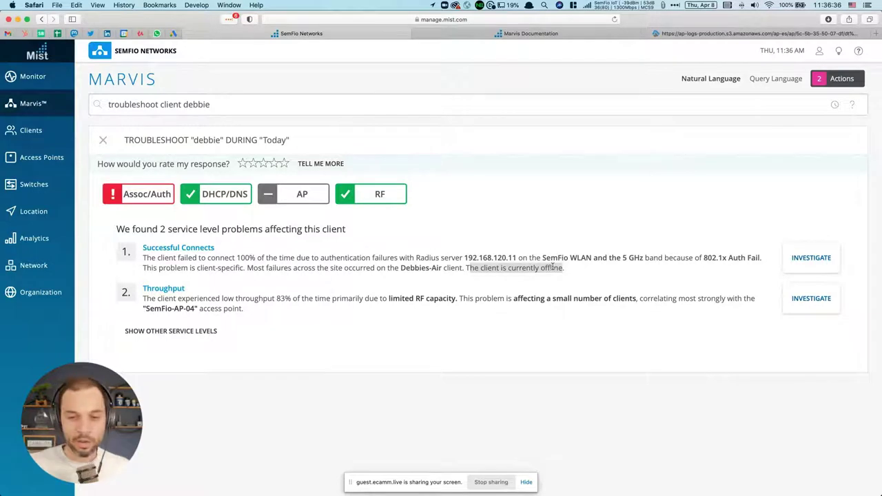
- Investigate the Successful Connects problem's Events and read the description of the 10:30:34.577 Authorization Failure
{"action": "left_click", "coordinate": [810, 259]}
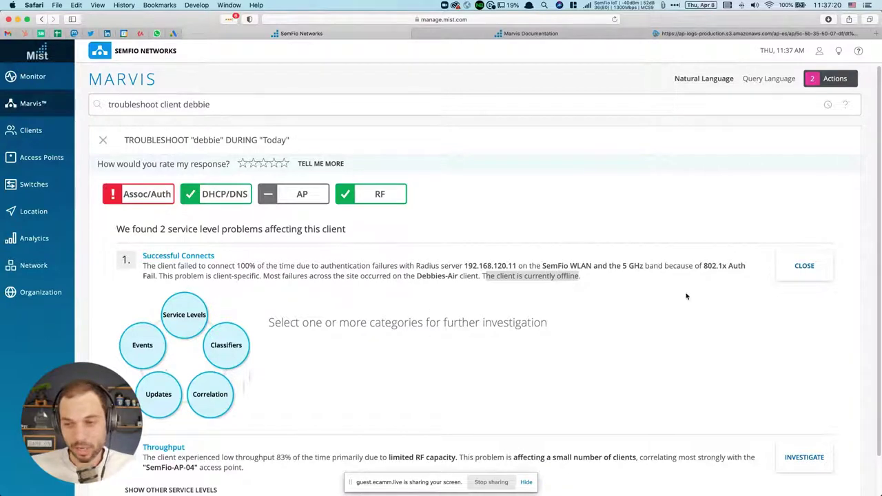
{"action": "left_click", "coordinate": [149, 350]}
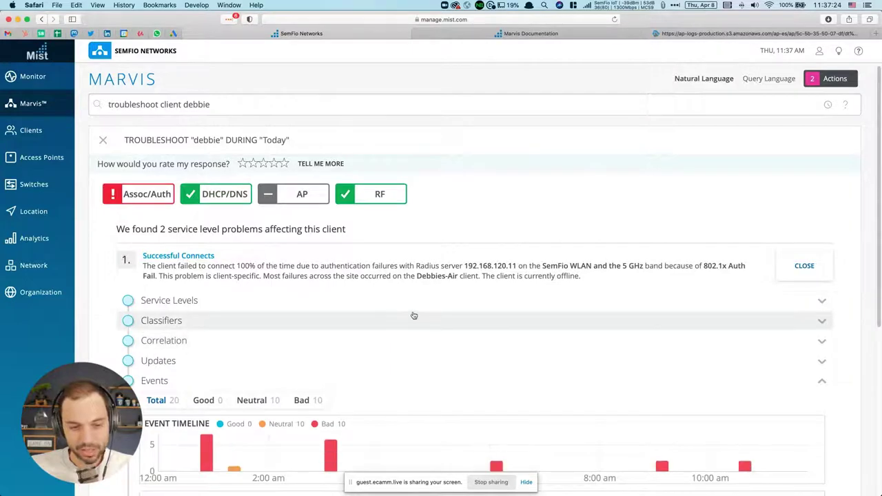
{"action": "scroll", "coordinate": [414, 316], "scroll_direction": "down", "scroll_amount": 3}
{"action": "scroll", "coordinate": [412, 315], "scroll_direction": "down", "scroll_amount": 3}
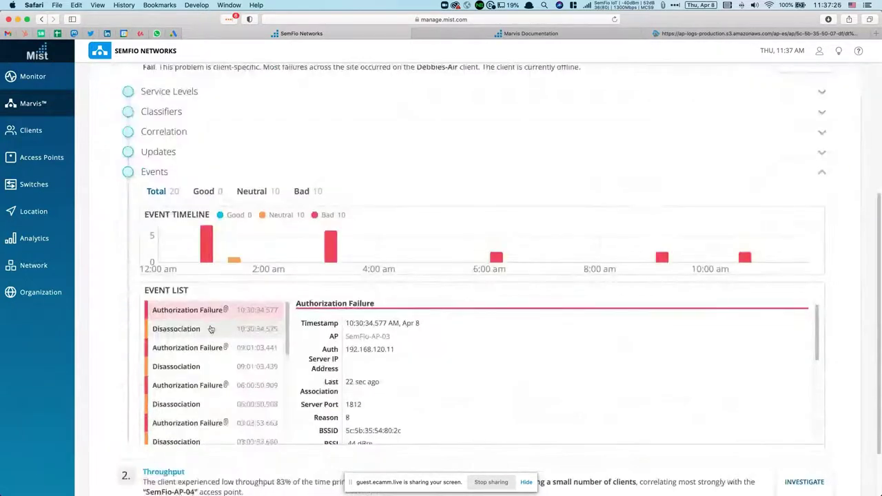
{"action": "scroll", "coordinate": [393, 345], "scroll_direction": "down", "scroll_amount": 3}
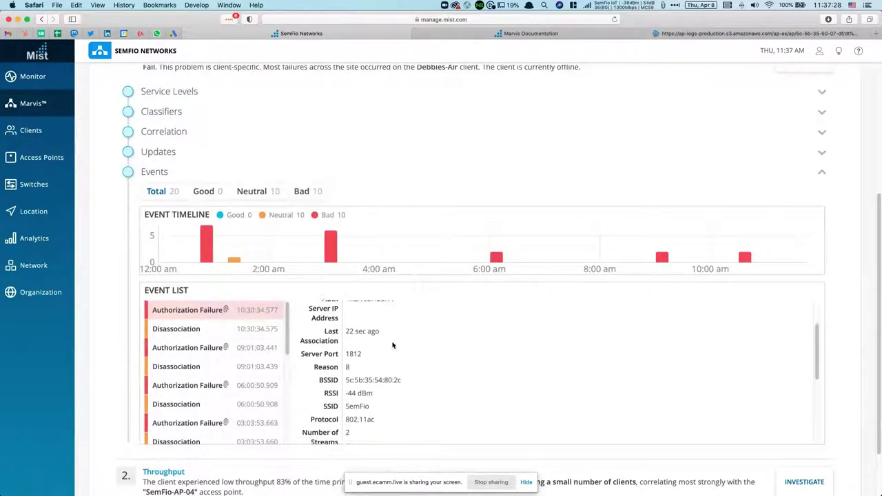
{"action": "scroll", "coordinate": [393, 345], "scroll_direction": "down", "scroll_amount": 5}
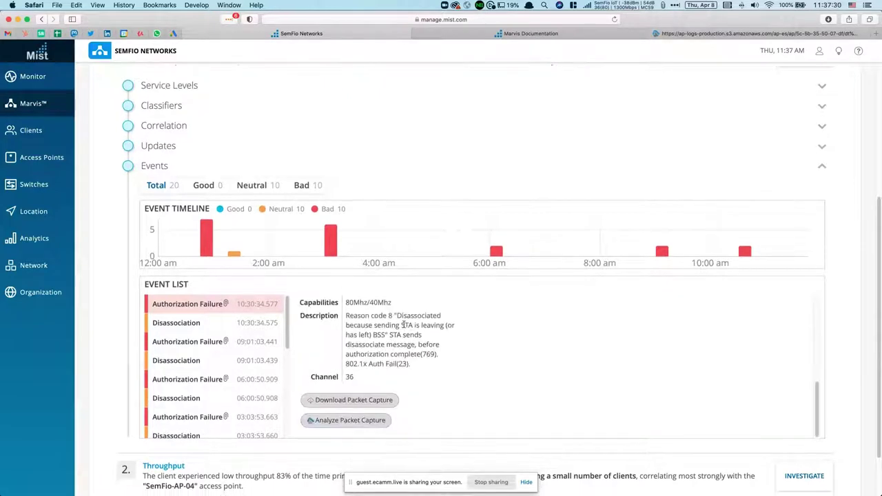
{"action": "left_click_drag", "start_coordinate": [346, 314], "coordinate": [440, 363]}
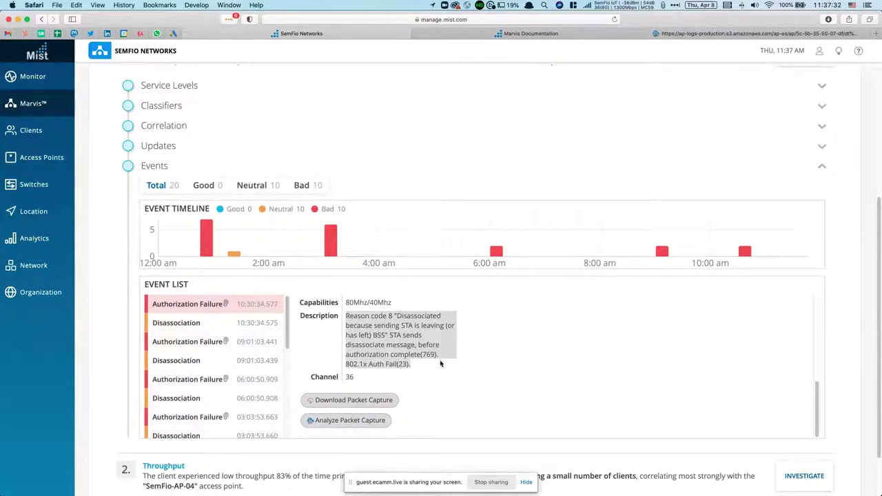
- Analyze the failure's packet capture in CloudShark and go through its authentication, EAP identity, PEAP request and Client Hello frames
{"action": "left_click", "coordinate": [377, 422]}
{"action": "left_click", "coordinate": [767, 34]}
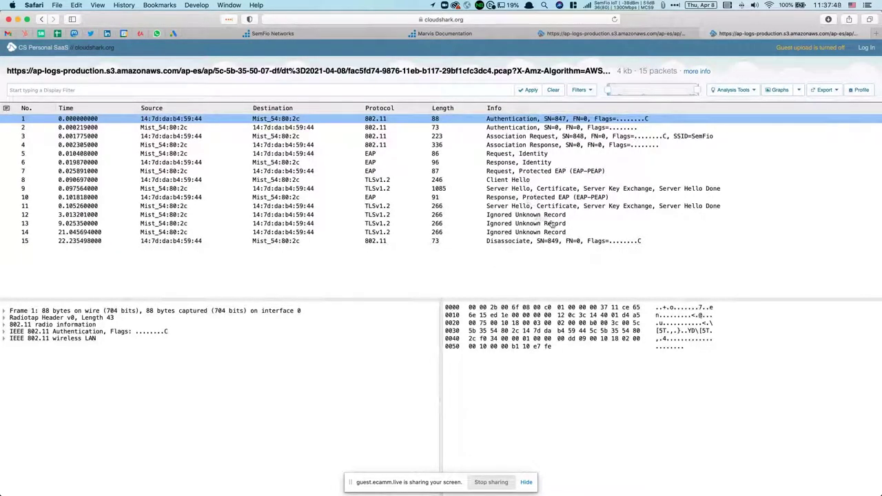
{"action": "left_click", "coordinate": [507, 206]}
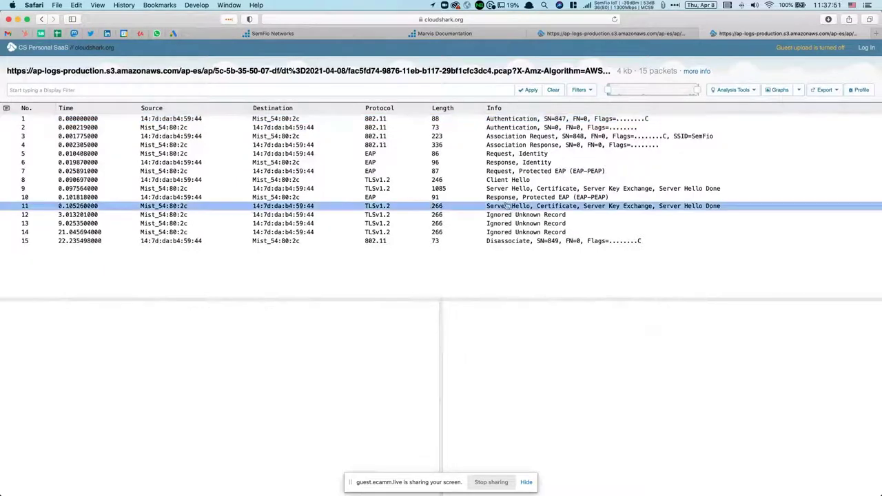
{"action": "left_click", "coordinate": [521, 121]}
{"action": "left_click", "coordinate": [520, 128]}
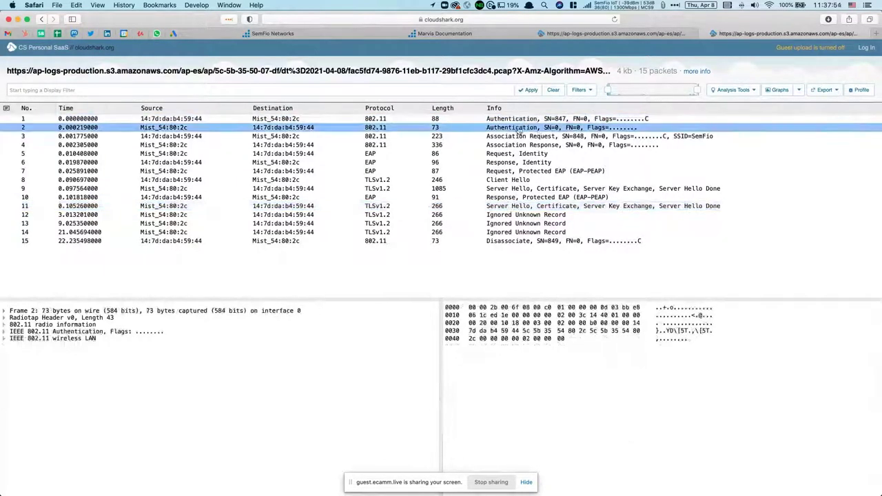
{"action": "left_click", "coordinate": [519, 155]}
{"action": "left_click", "coordinate": [521, 164]}
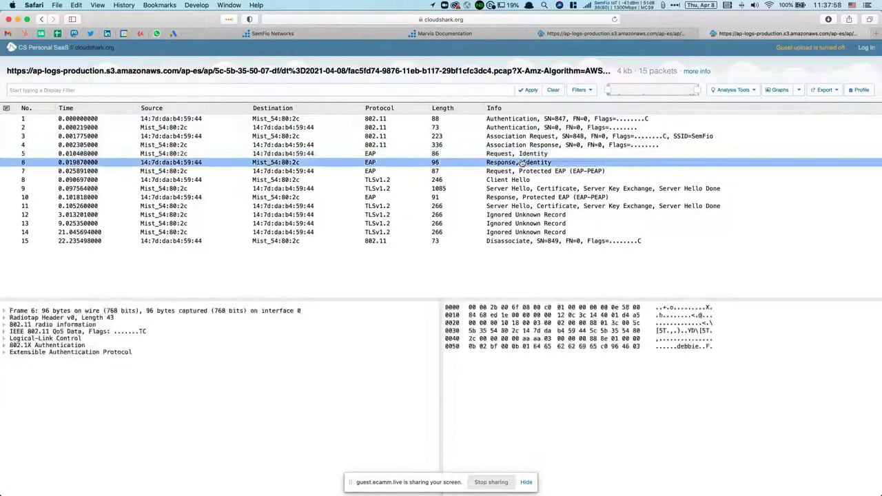
{"action": "left_click", "coordinate": [520, 172]}
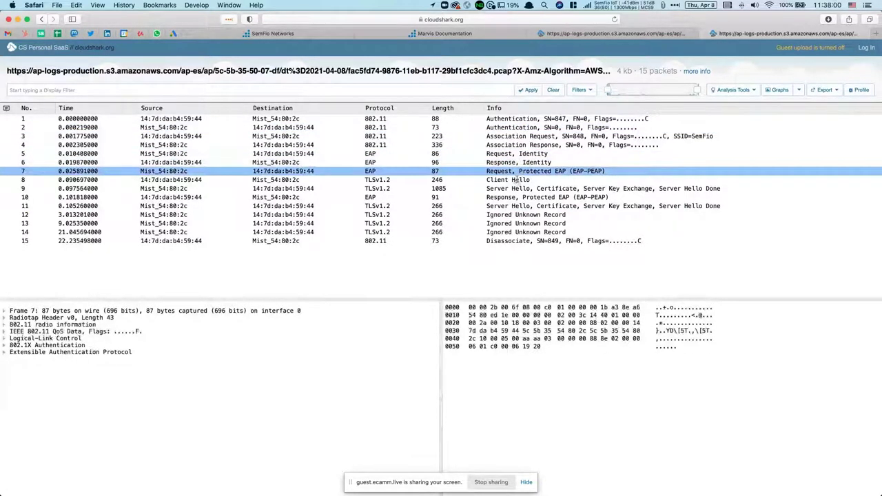
{"action": "left_click", "coordinate": [518, 180]}
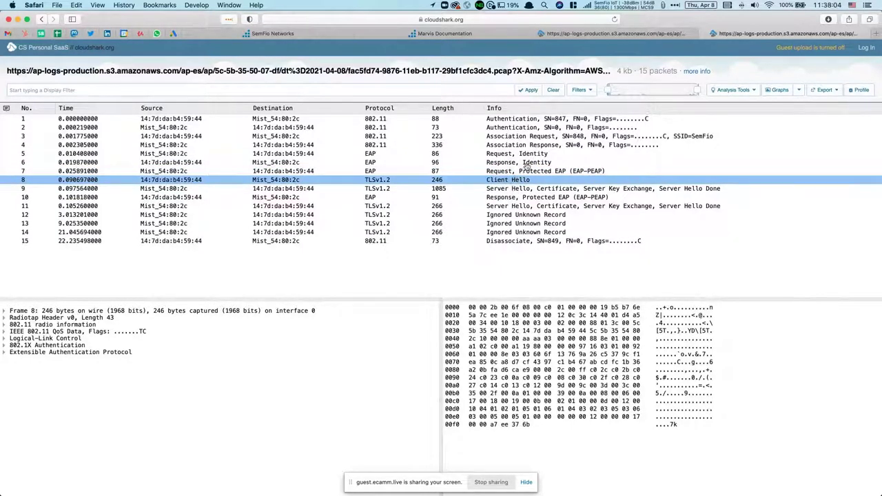
- Compare the Server Hello frames 9 and 11 with the Ignored Unknown Record frames 12 to 14 that follow
{"action": "left_click", "coordinate": [519, 206]}
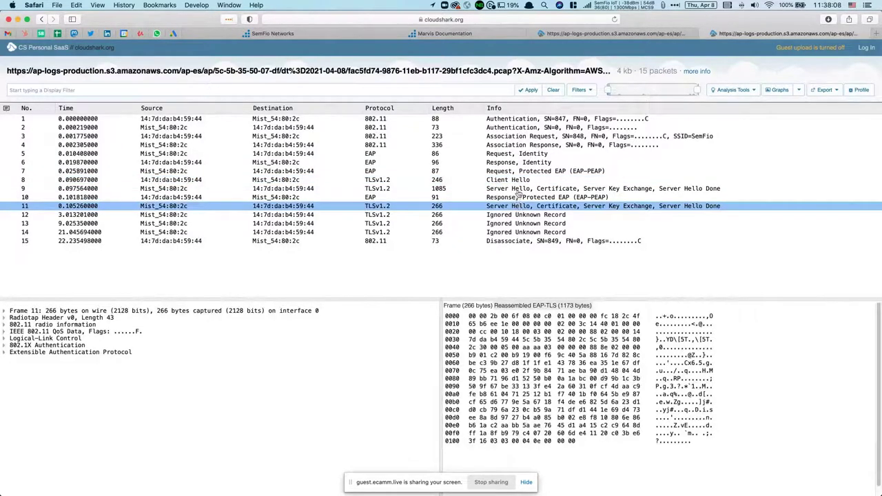
{"action": "left_click", "coordinate": [518, 190]}
{"action": "left_click", "coordinate": [519, 206]}
{"action": "left_click", "coordinate": [519, 190]}
{"action": "left_click", "coordinate": [518, 207]}
{"action": "left_click", "coordinate": [514, 215]}
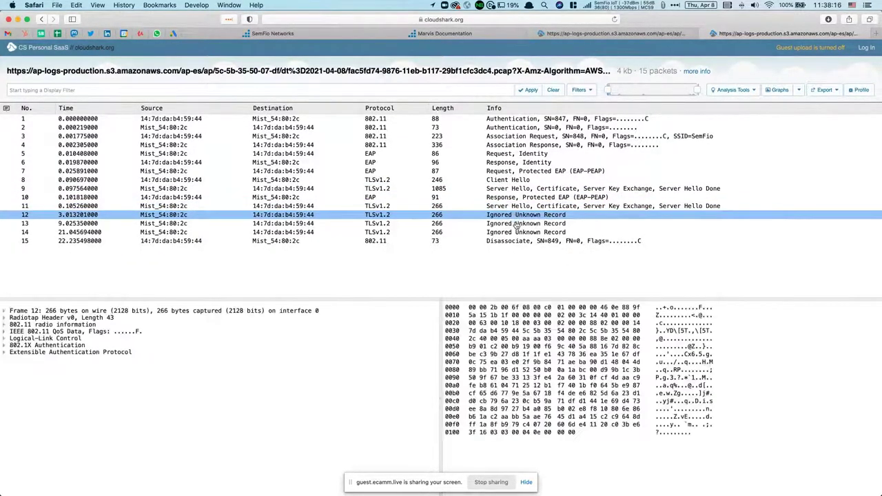
{"action": "left_click", "coordinate": [517, 225]}
{"action": "left_click", "coordinate": [515, 208]}
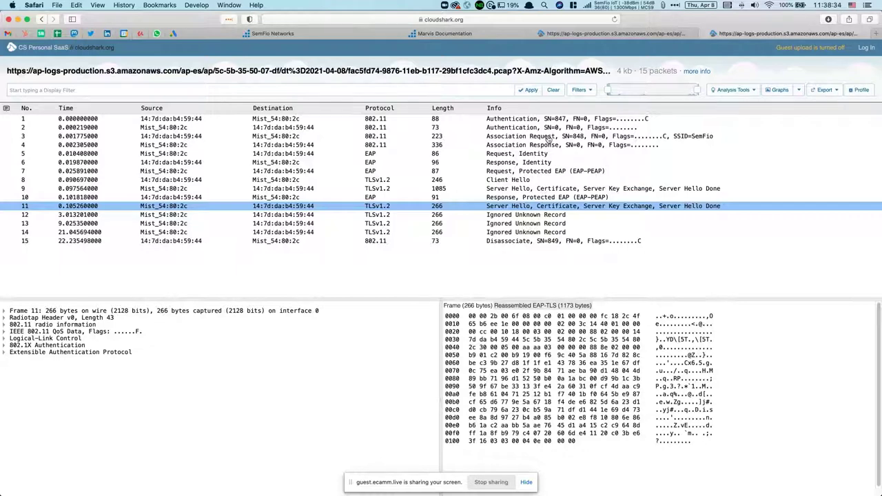
{"action": "left_click", "coordinate": [503, 235]}
{"action": "key", "text": "Up"}
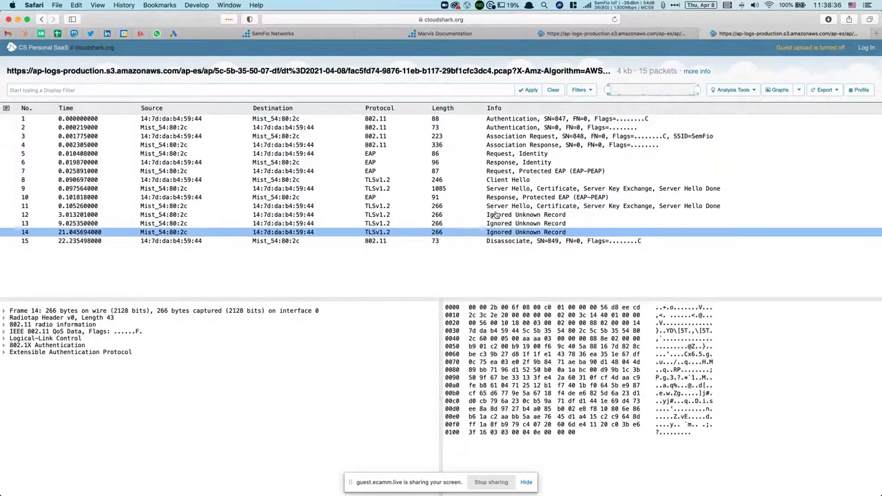
{"action": "key", "text": "Up"}
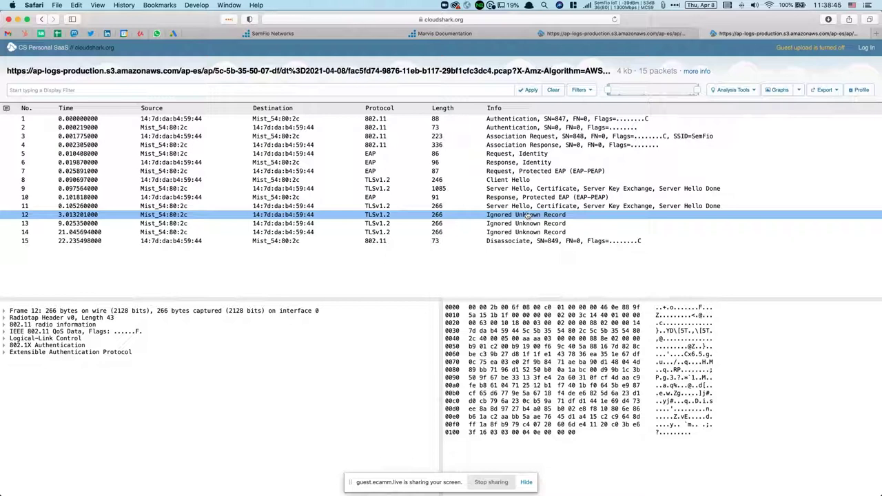
- Close the CloudShark capture and return to the client's event list in Mist
{"action": "left_click", "coordinate": [704, 33]}
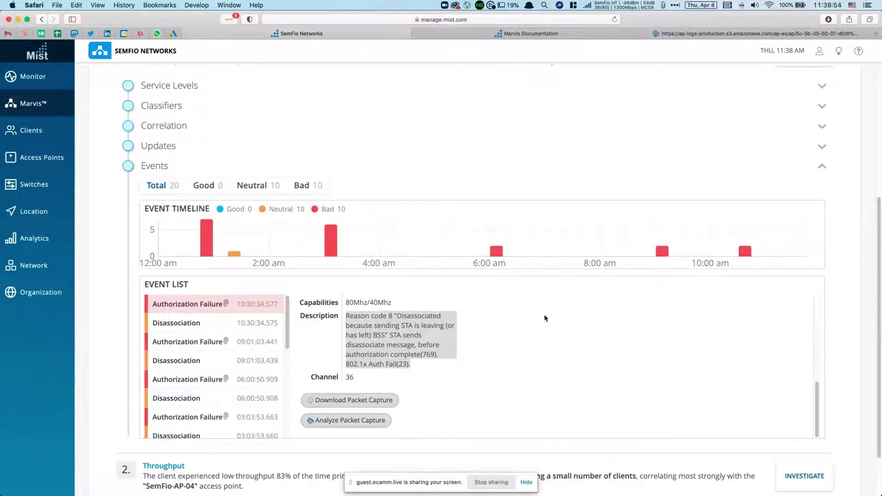
{"action": "scroll", "coordinate": [552, 320], "scroll_direction": "down", "scroll_amount": 1}
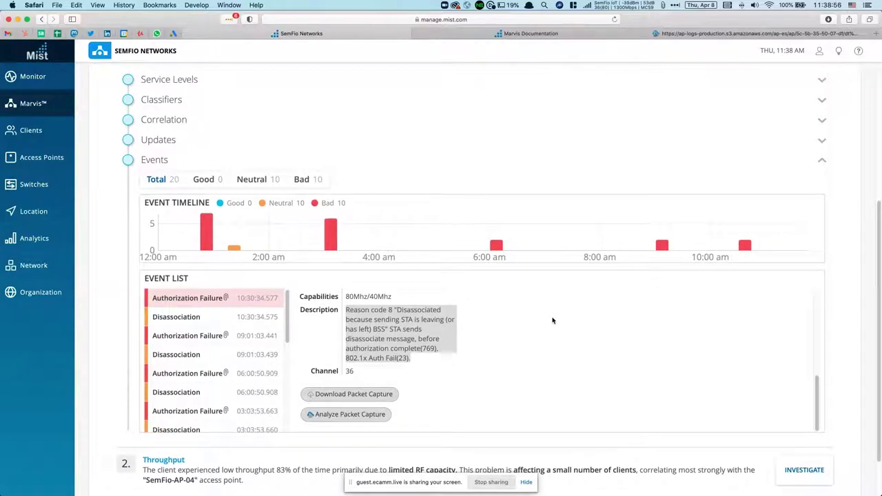
{"action": "scroll", "coordinate": [552, 320], "scroll_direction": "down", "scroll_amount": 1}
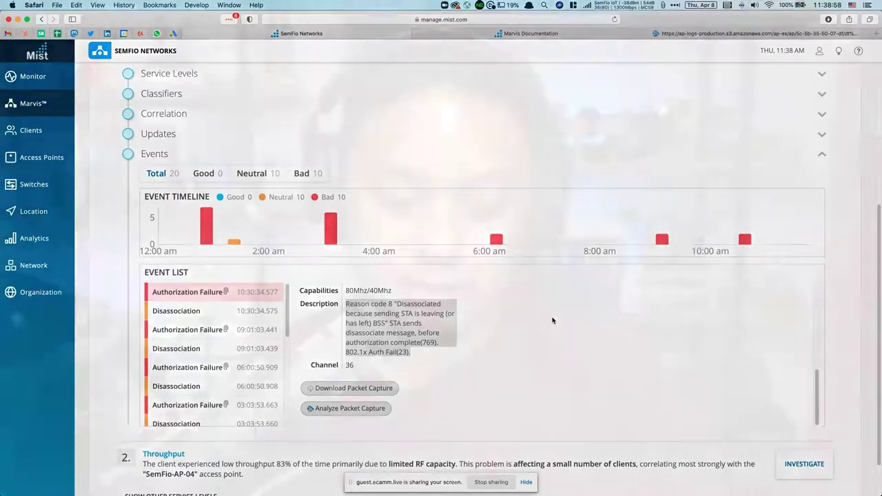